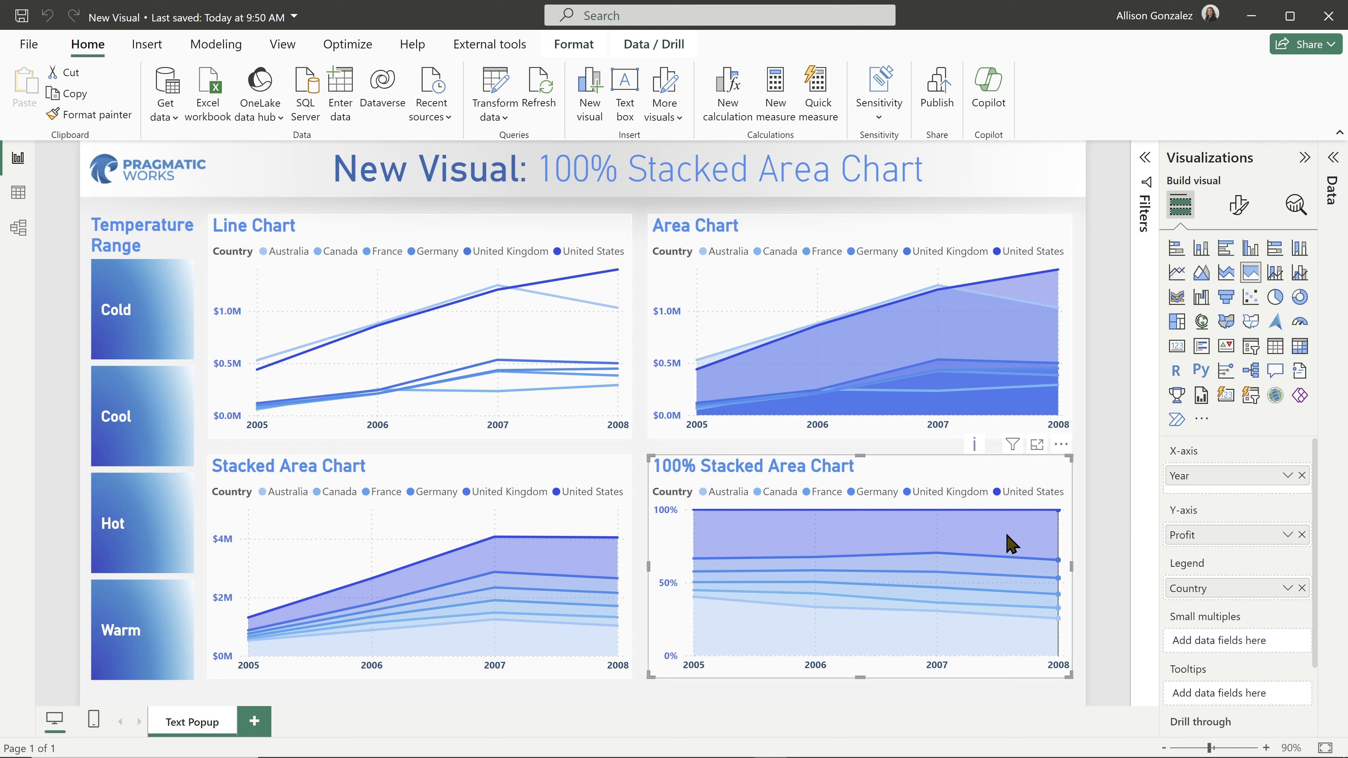
# - Set the font size of the X-axis values in the 100% Stacked Area Chart to 14
pyautogui.moveTo(1010, 542)
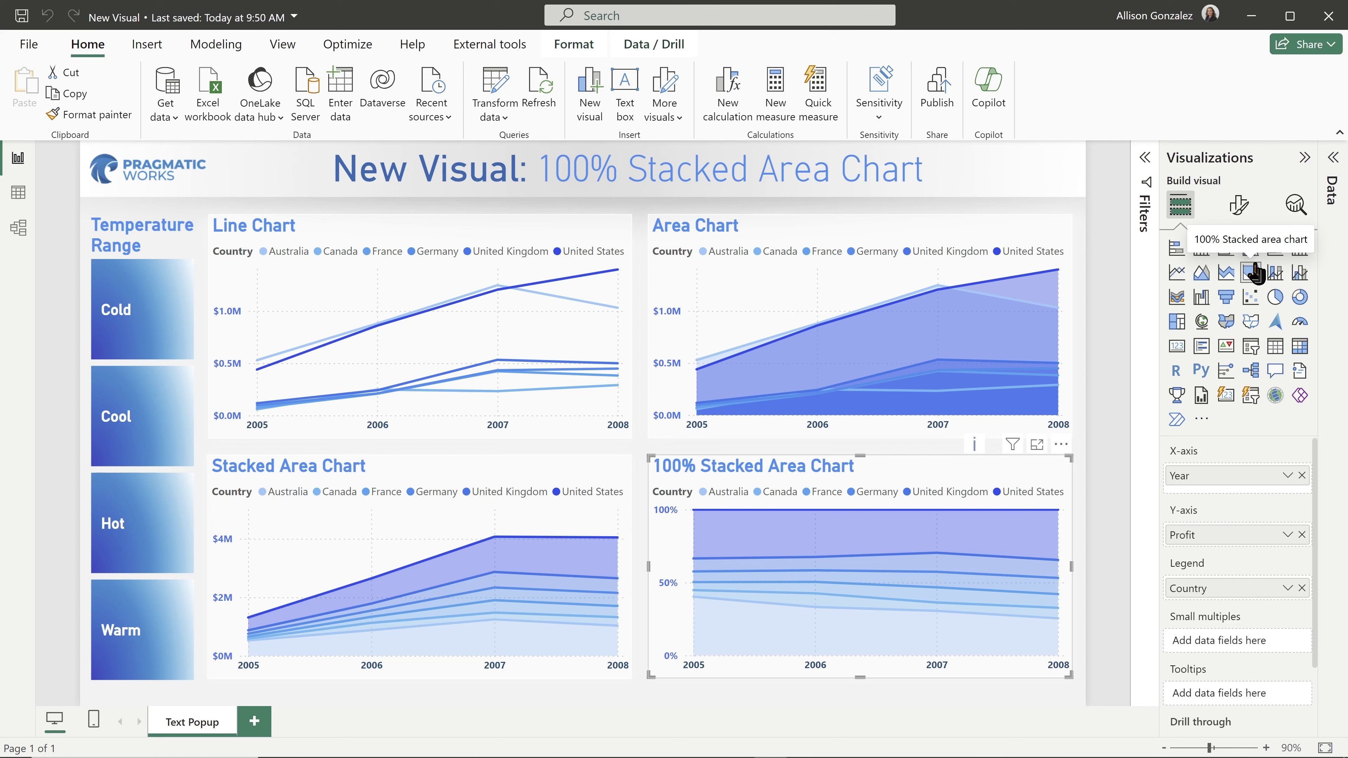
pyautogui.click(1239, 209)
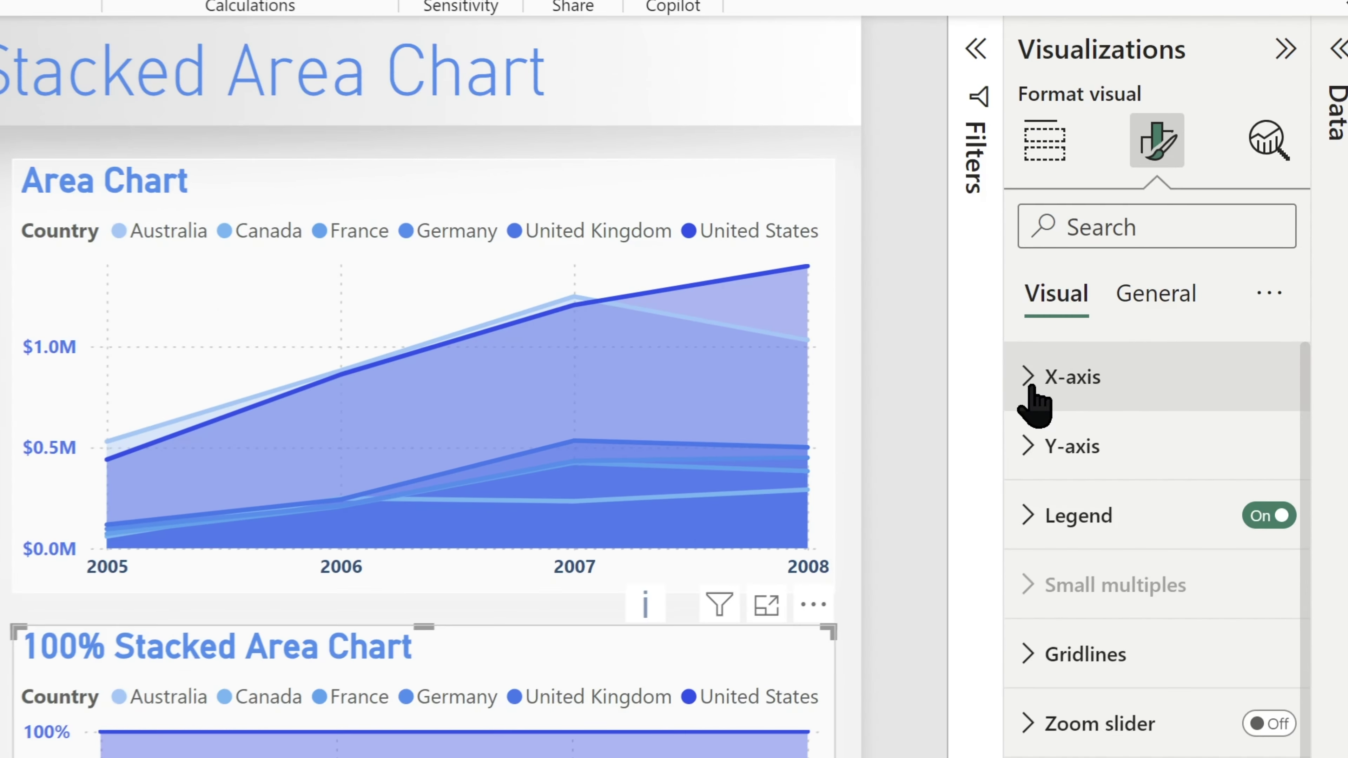
pyautogui.click(1175, 340)
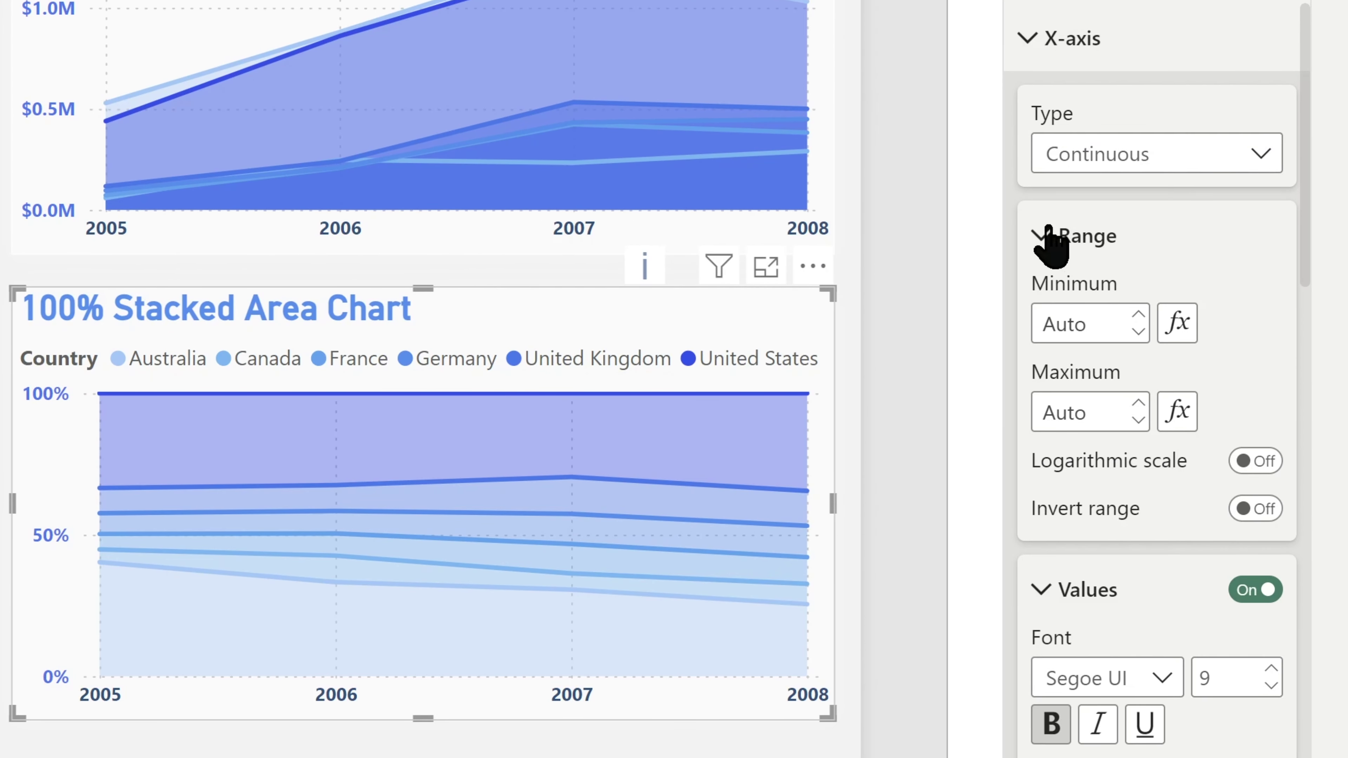
pyautogui.click(1048, 234)
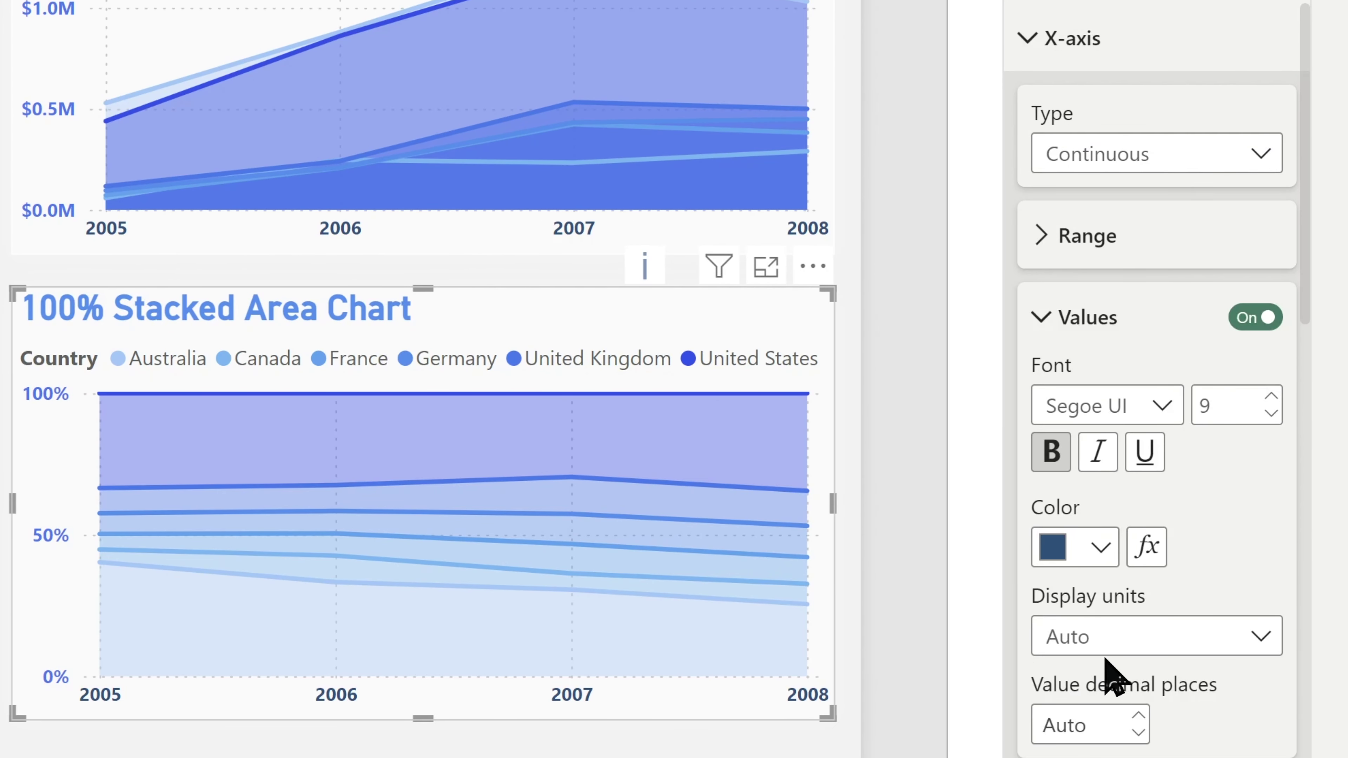
pyautogui.click(1271, 401)
pyautogui.click(1271, 401)
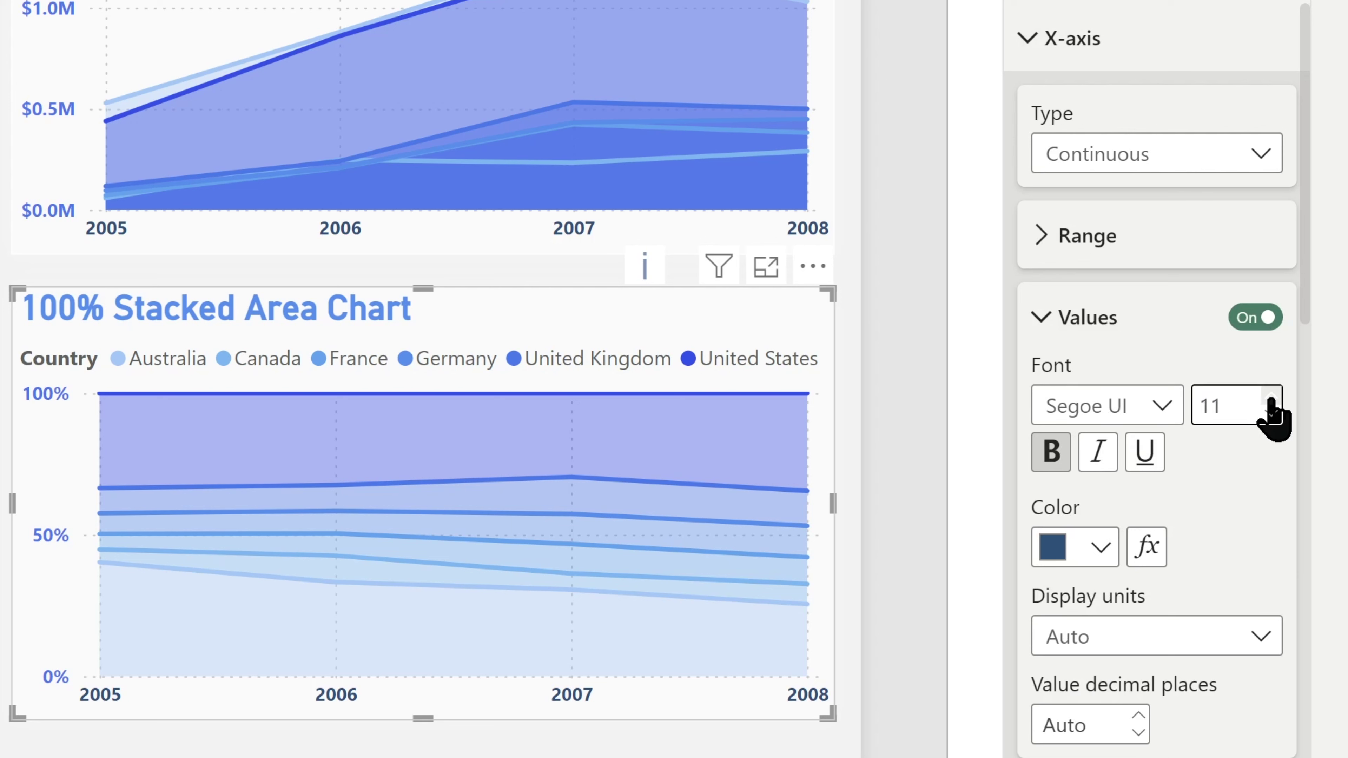
pyautogui.click(1272, 401)
pyautogui.click(1271, 401)
pyautogui.click(1271, 401)
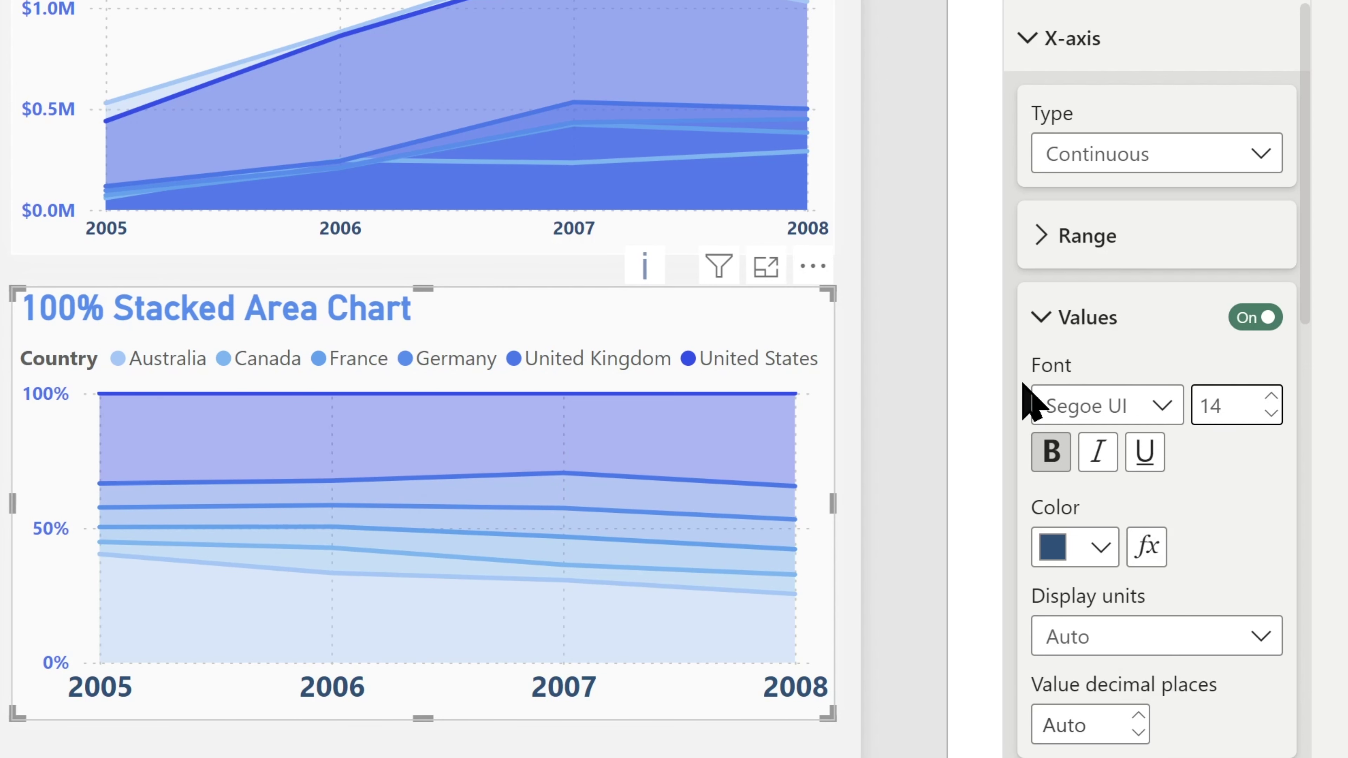
pyautogui.click(1045, 319)
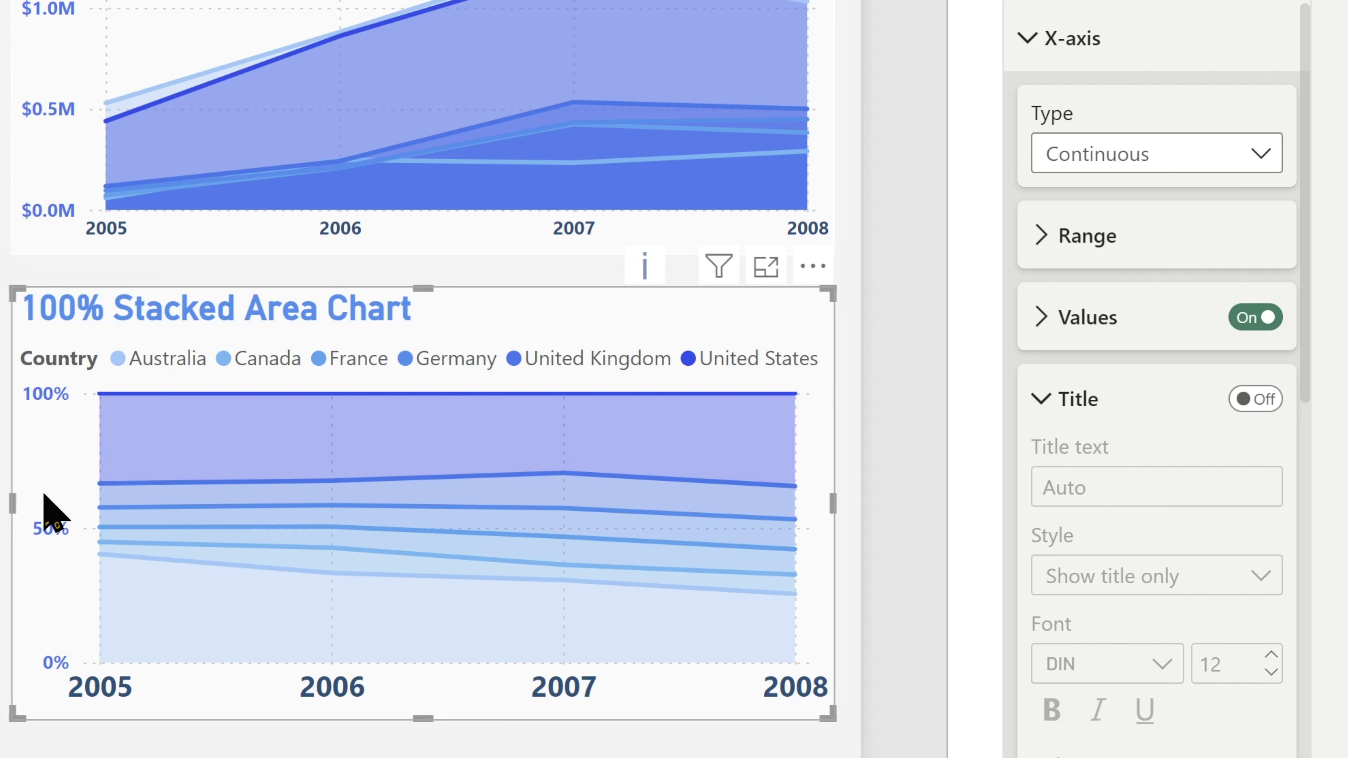
# - Turn the chart's X-axis title on and then off again
pyautogui.click(1258, 401)
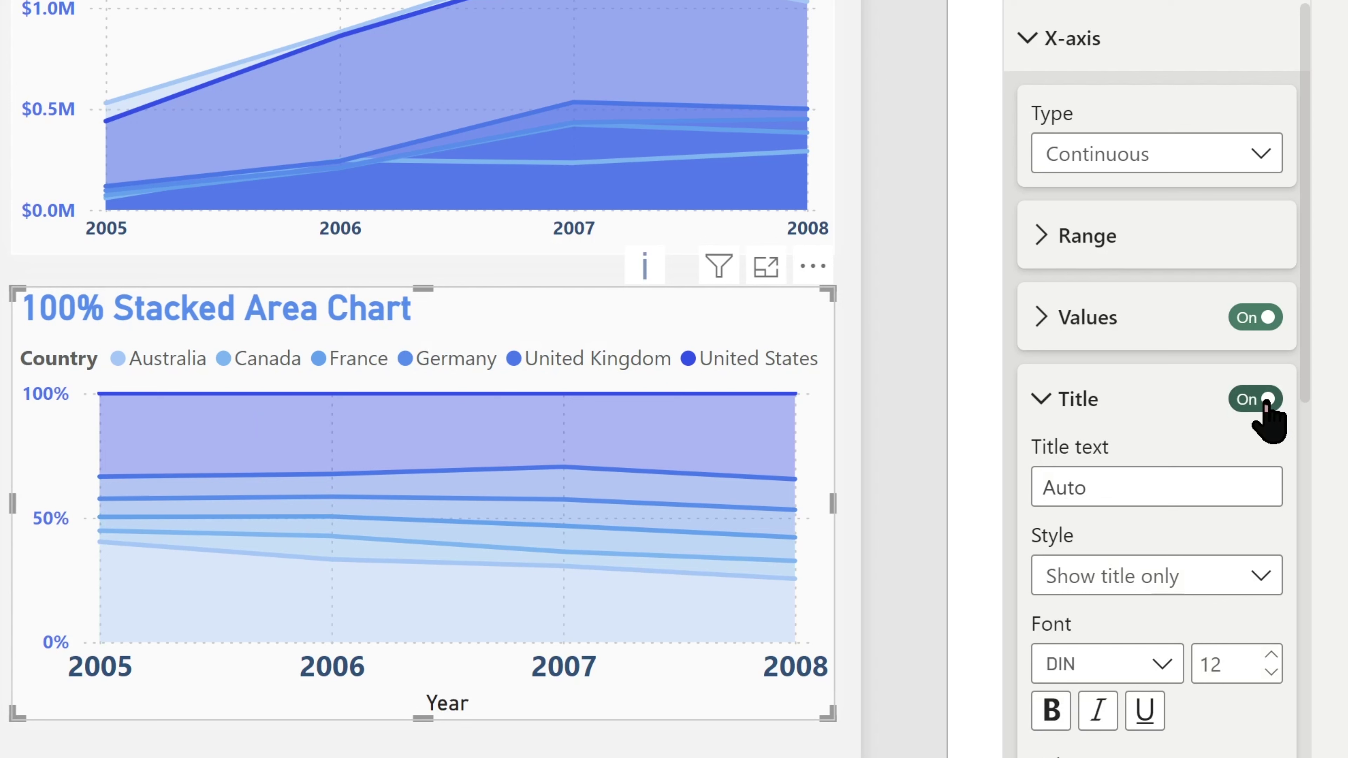
pyautogui.click(1267, 403)
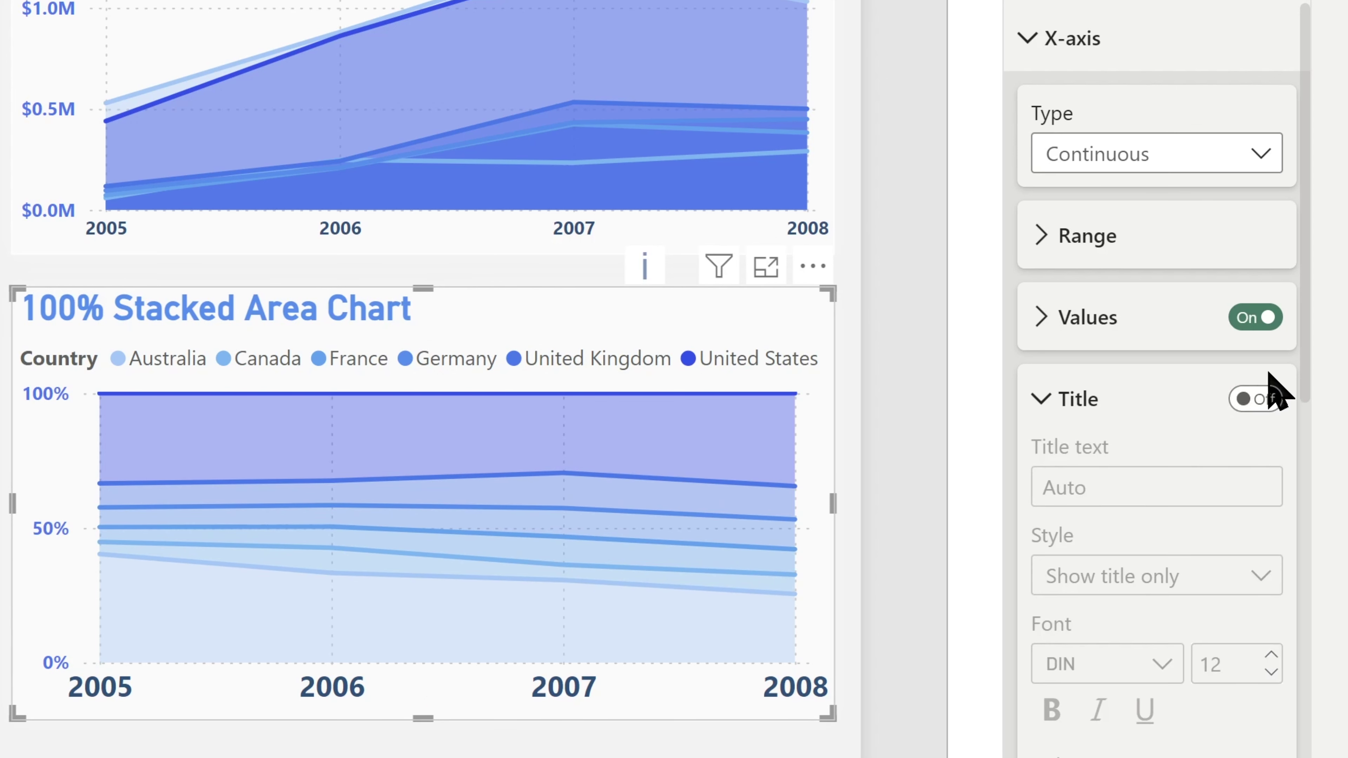
pyautogui.click(1043, 409)
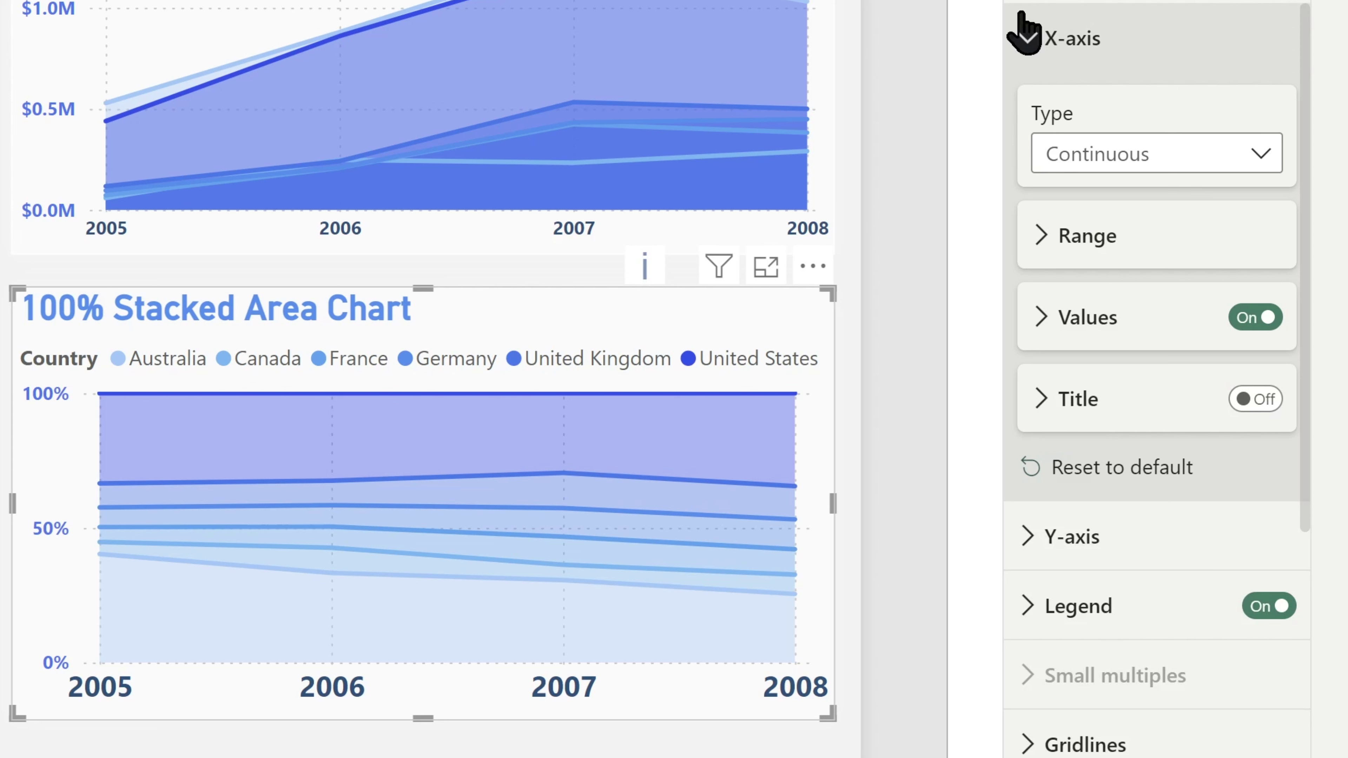
pyautogui.click(1033, 32)
# - Format the chart's Y-axis values as italic with a font size of 12
pyautogui.click(1030, 122)
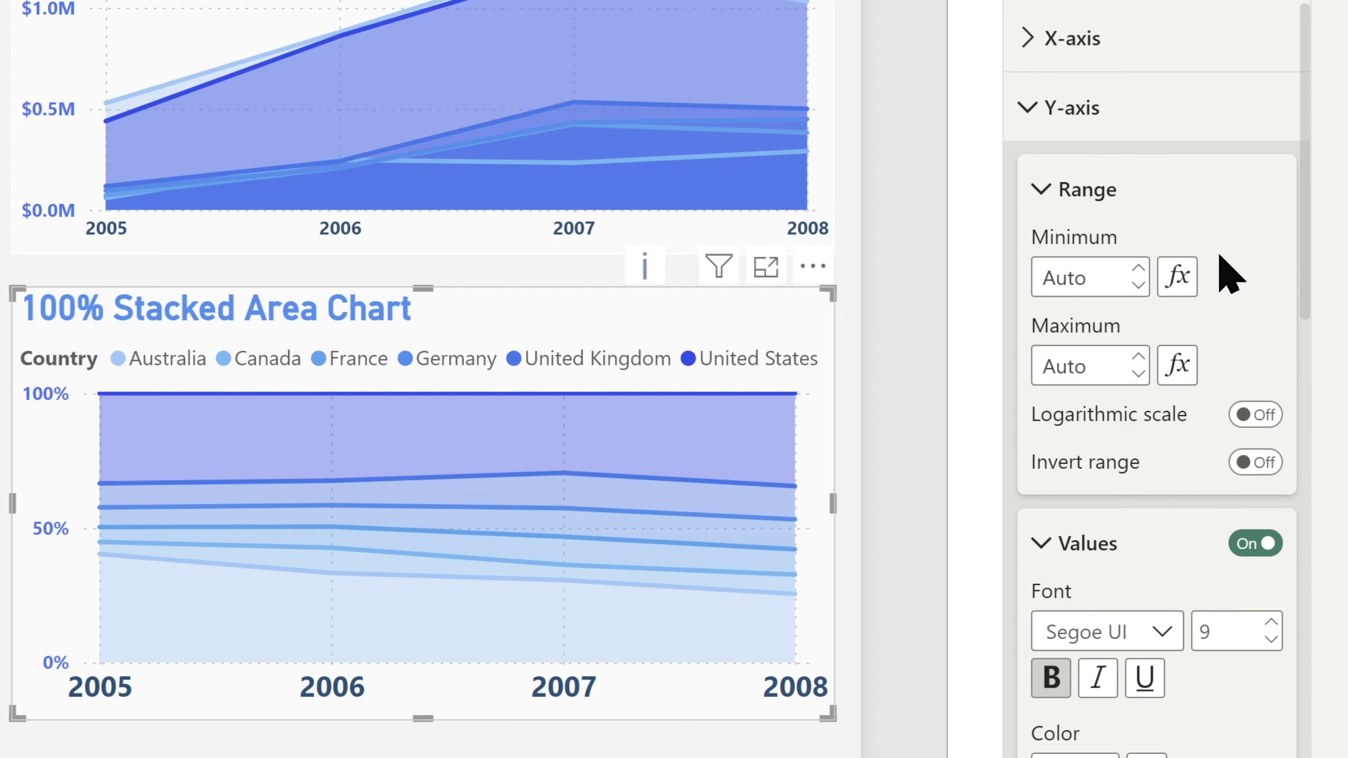
pyautogui.scroll(-5, 1224, 273)
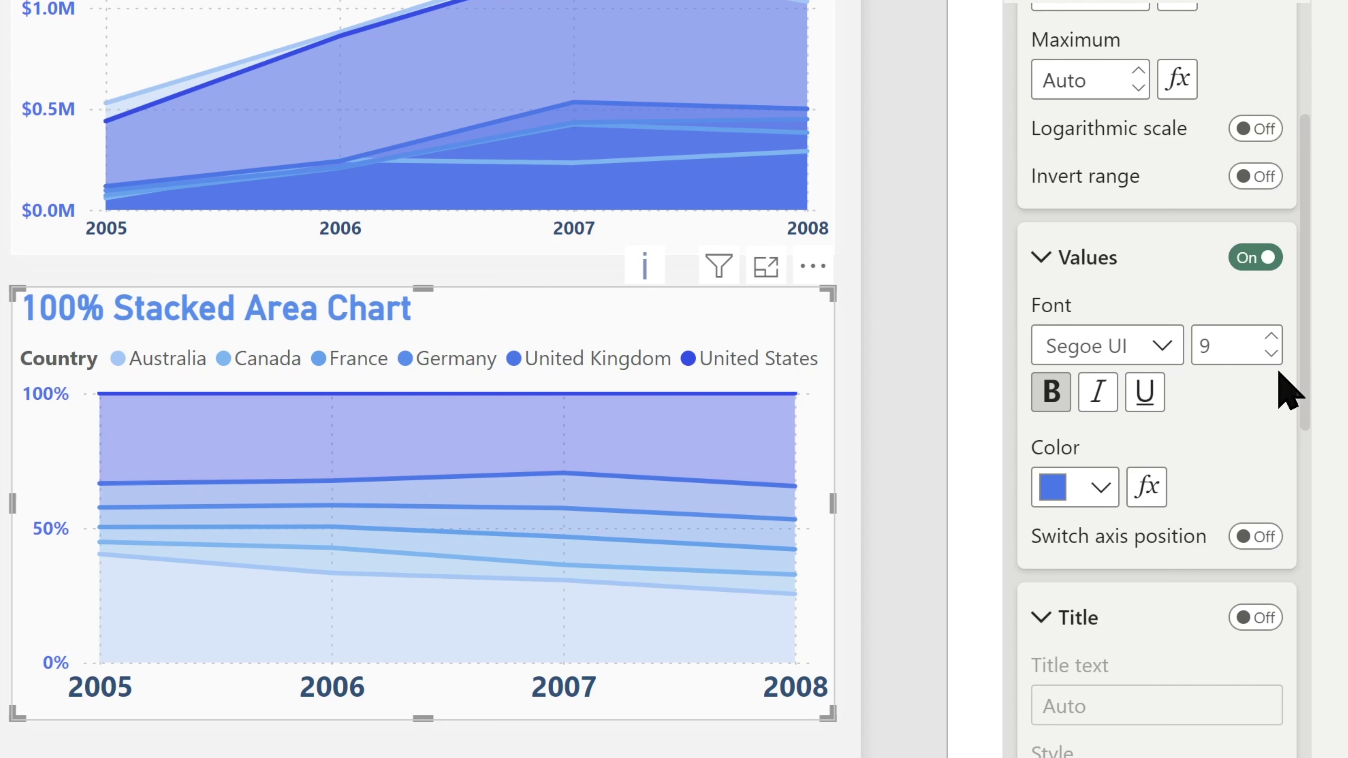
pyautogui.click(1268, 336)
pyautogui.click(1269, 336)
pyautogui.click(1096, 393)
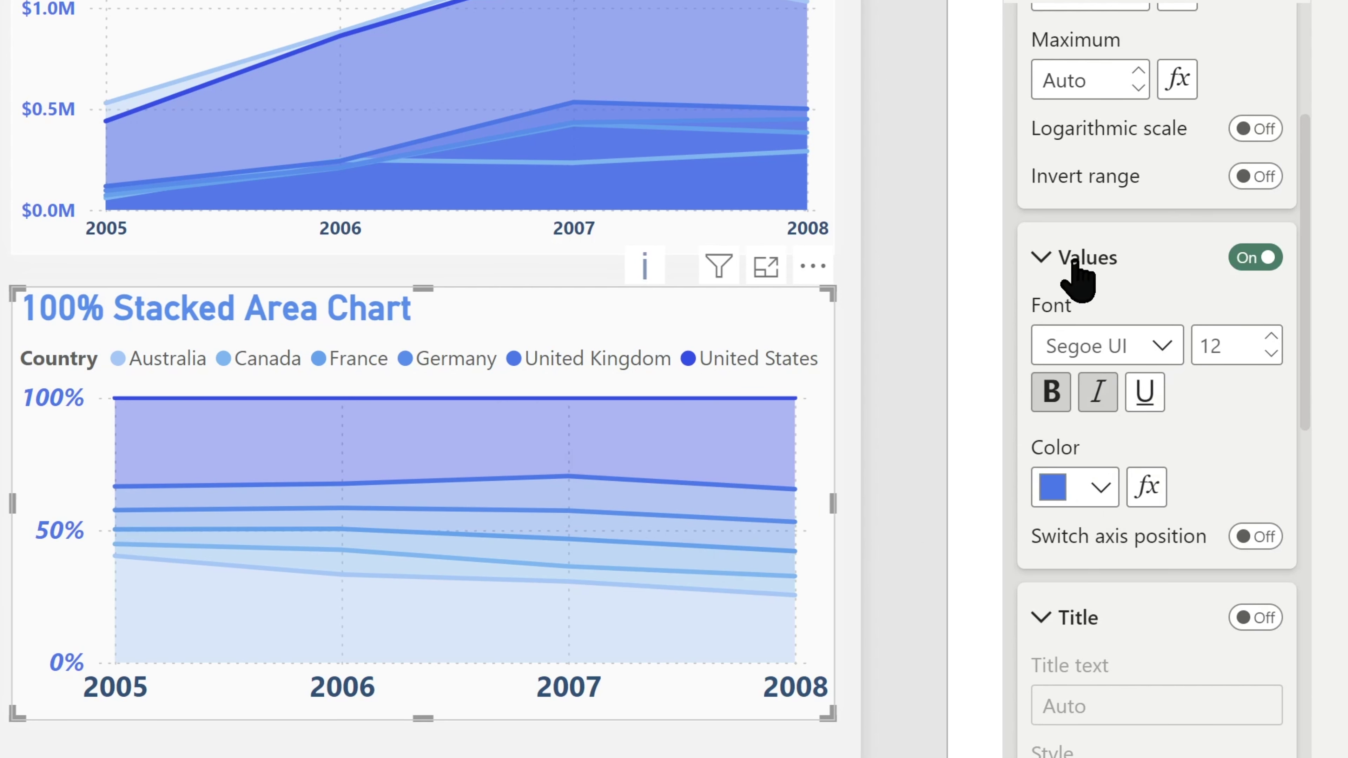
pyautogui.click(1042, 257)
pyautogui.click(1045, 340)
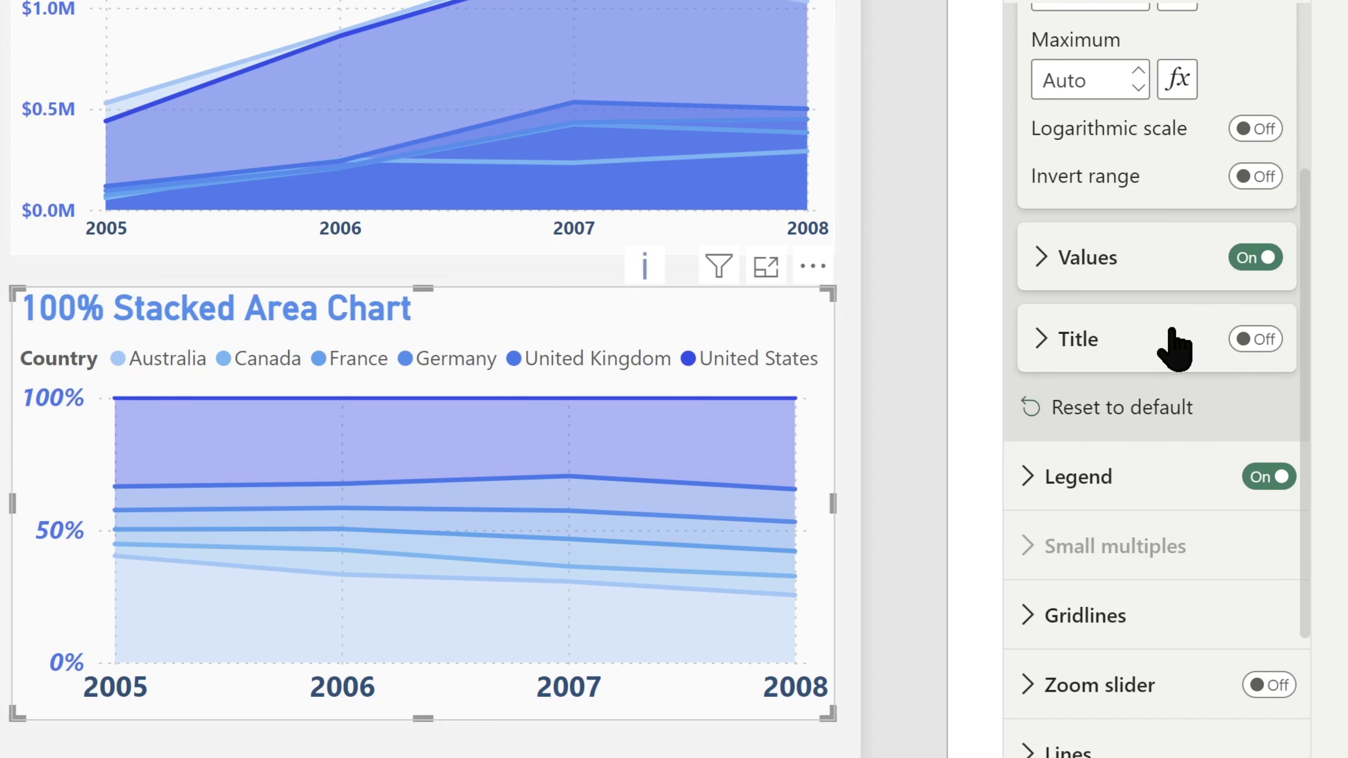
# - Move the chart's legend to the Bottom left position
pyautogui.click(1038, 480)
pyautogui.scroll(-4, 1142, 381)
pyautogui.scroll(-5, 1141, 378)
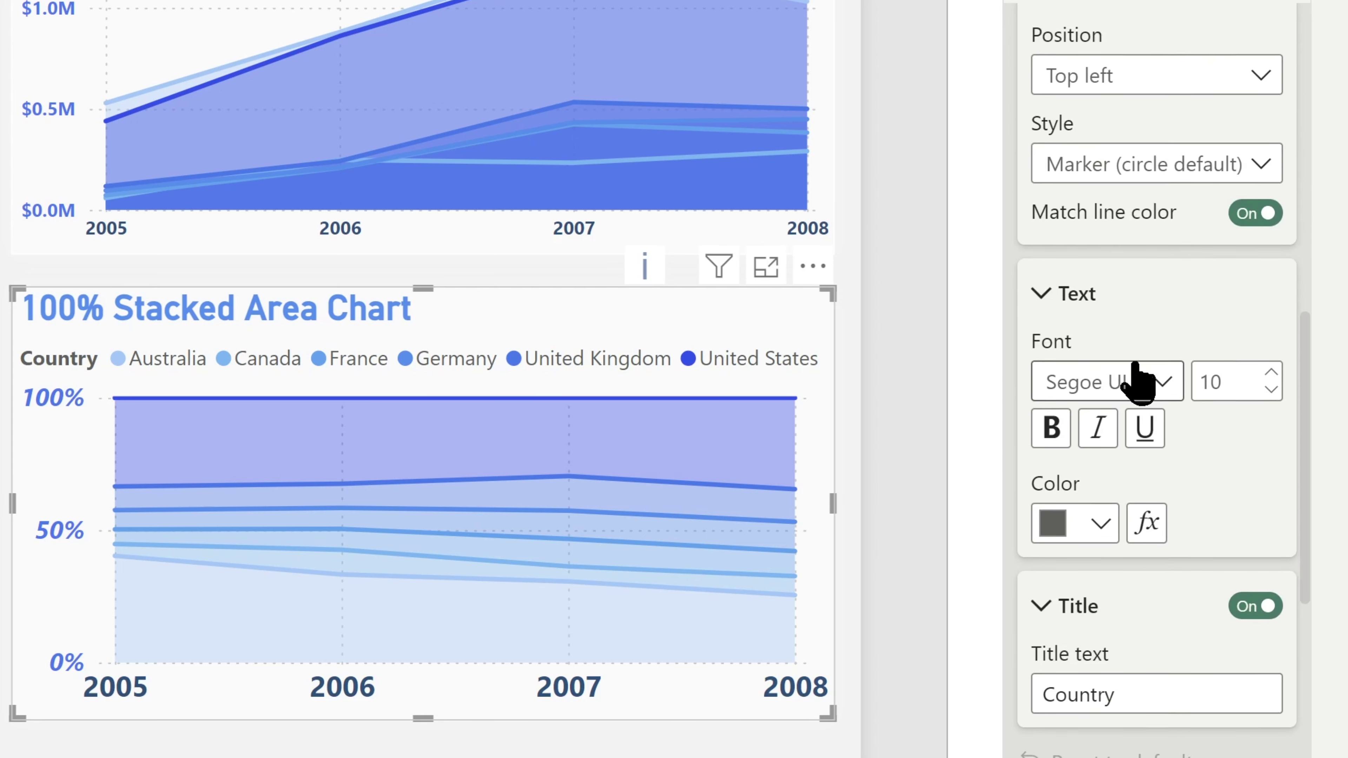
pyautogui.click(1184, 85)
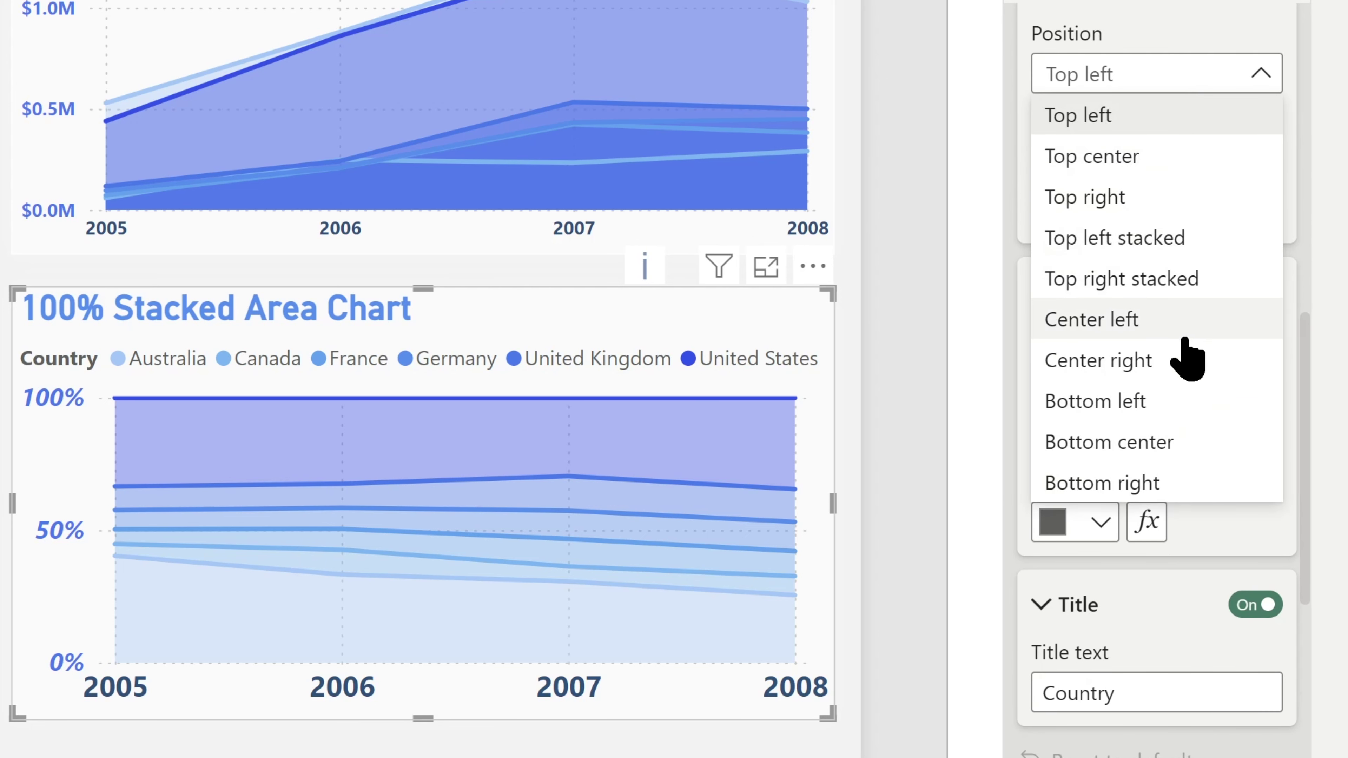
pyautogui.click(1095, 401)
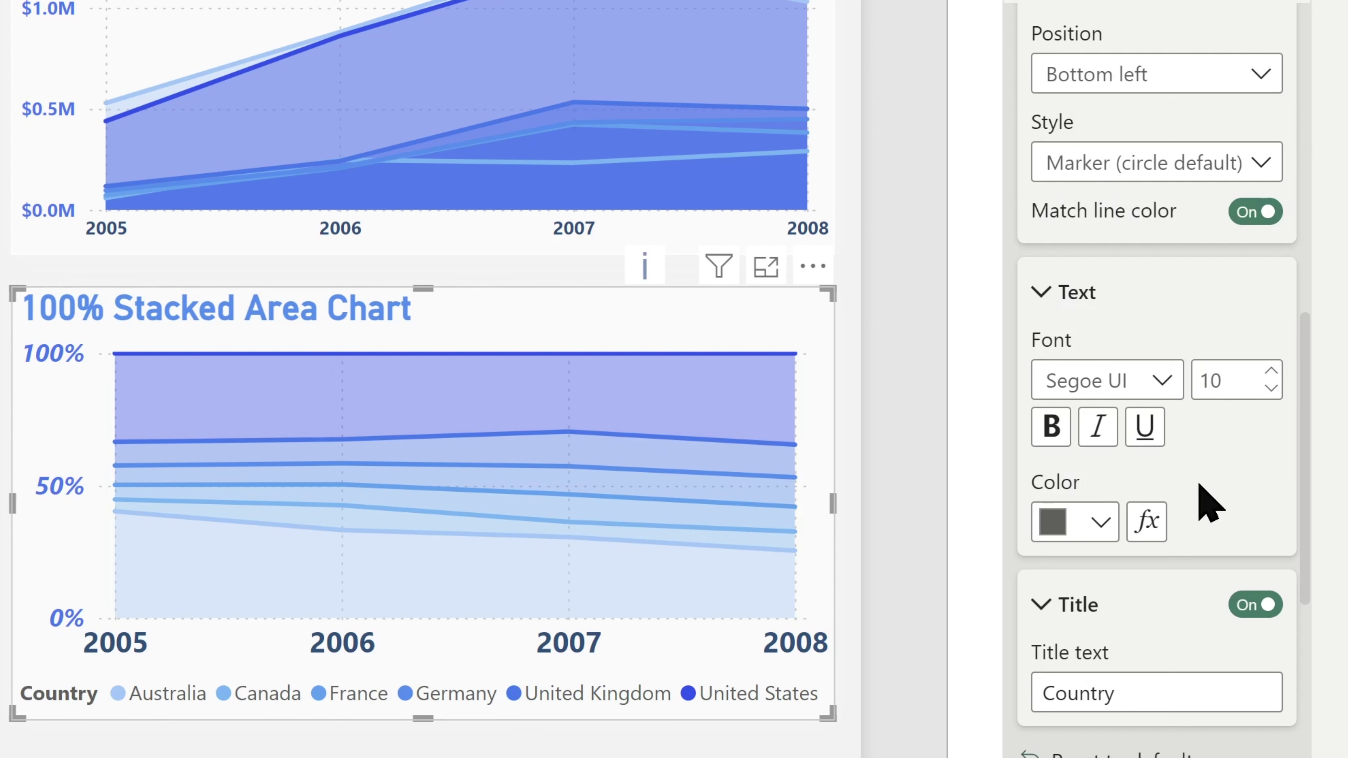
# - Format the legend text as italic with a font size of 11
pyautogui.click(1272, 371)
pyautogui.click(1097, 430)
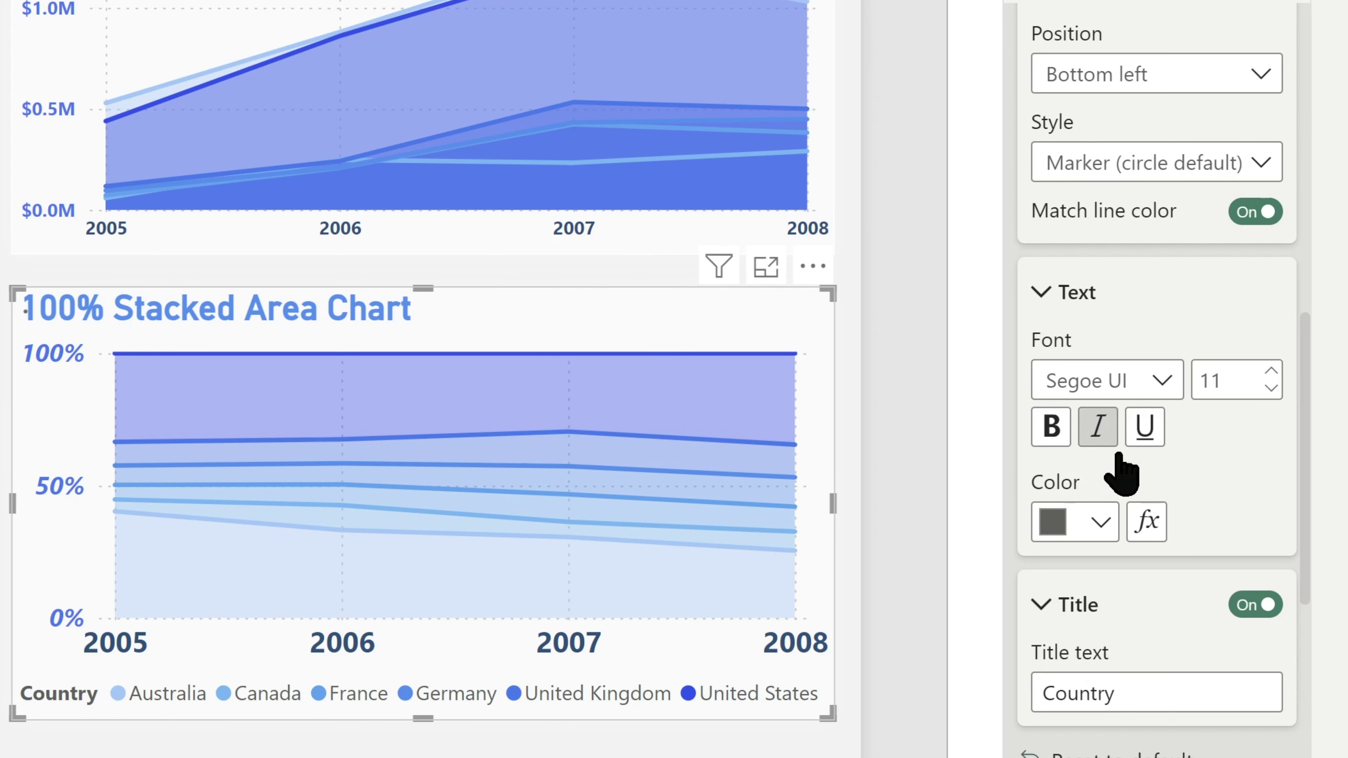
pyautogui.click(1047, 295)
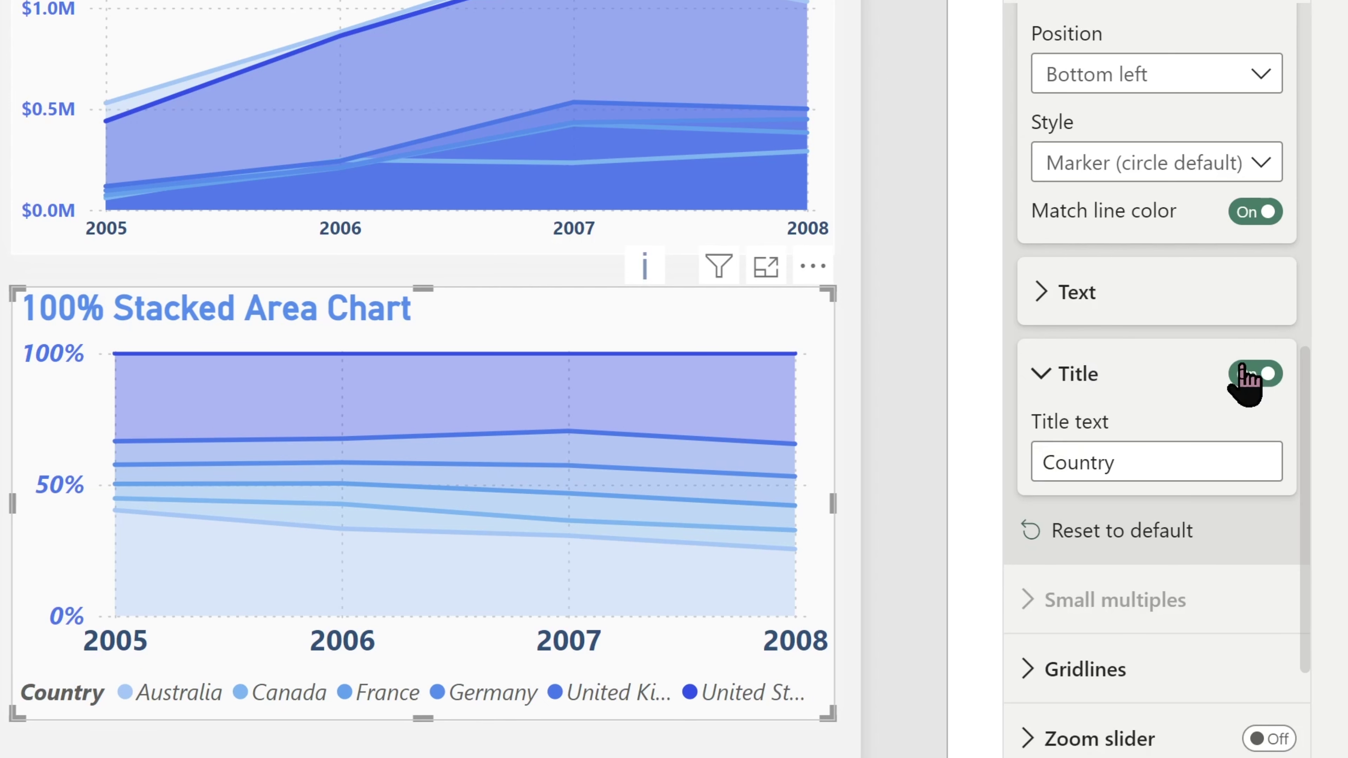
# - Hide the legend title and show it again
pyautogui.click(1264, 374)
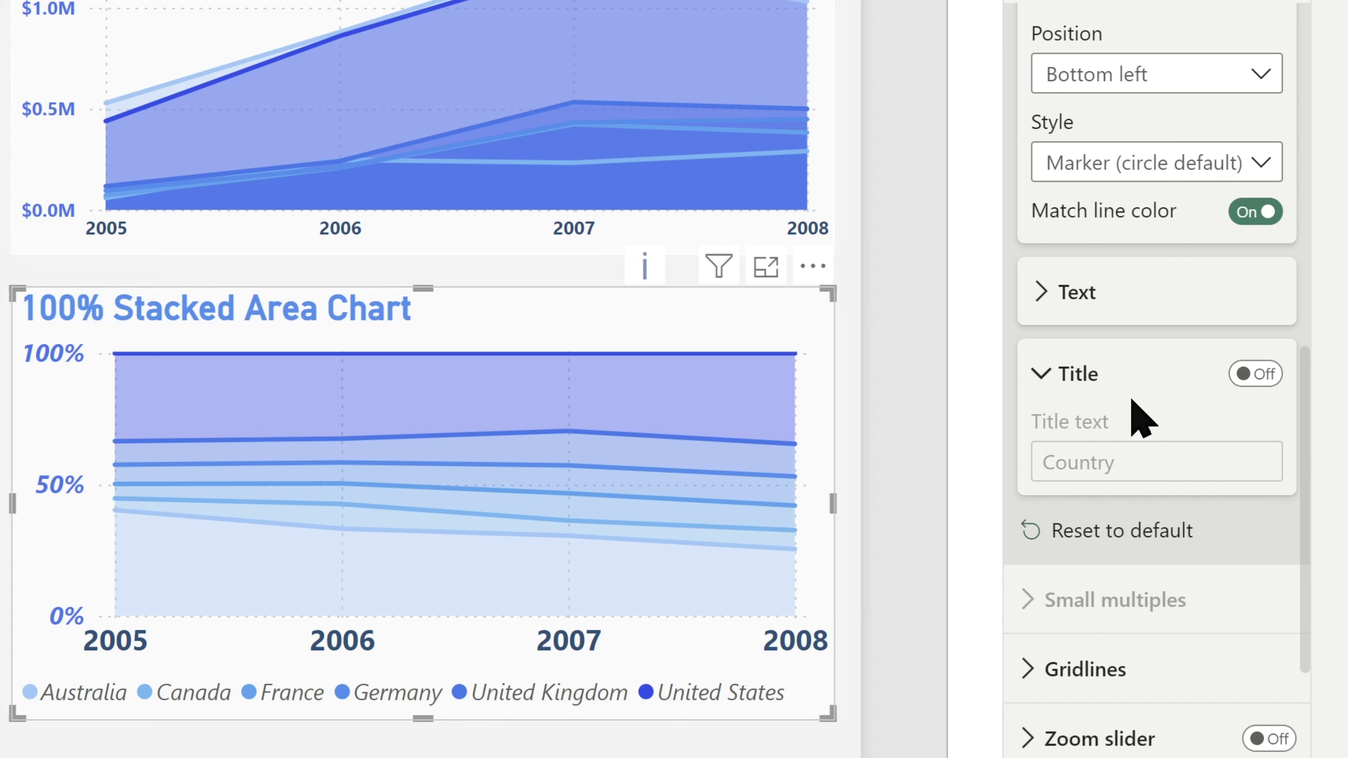
pyautogui.click(1258, 375)
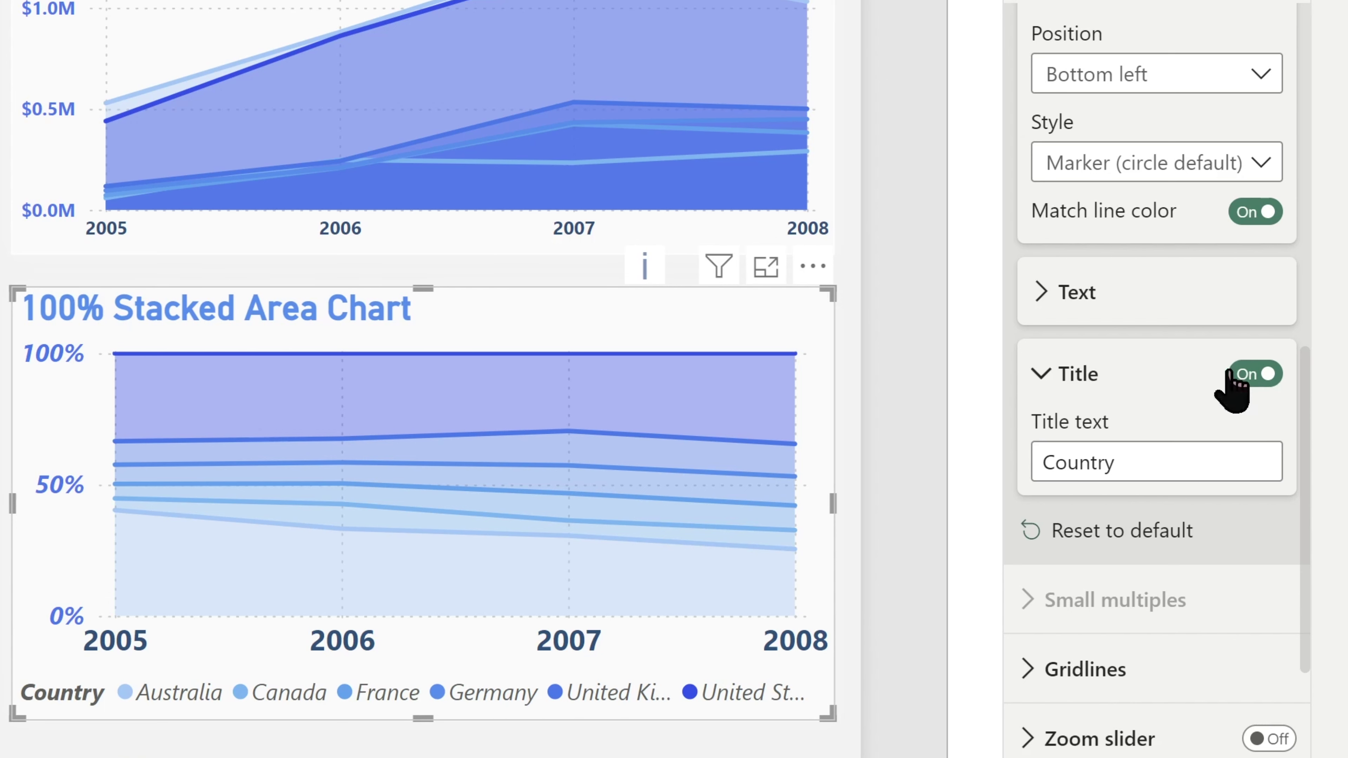
pyautogui.click(1066, 383)
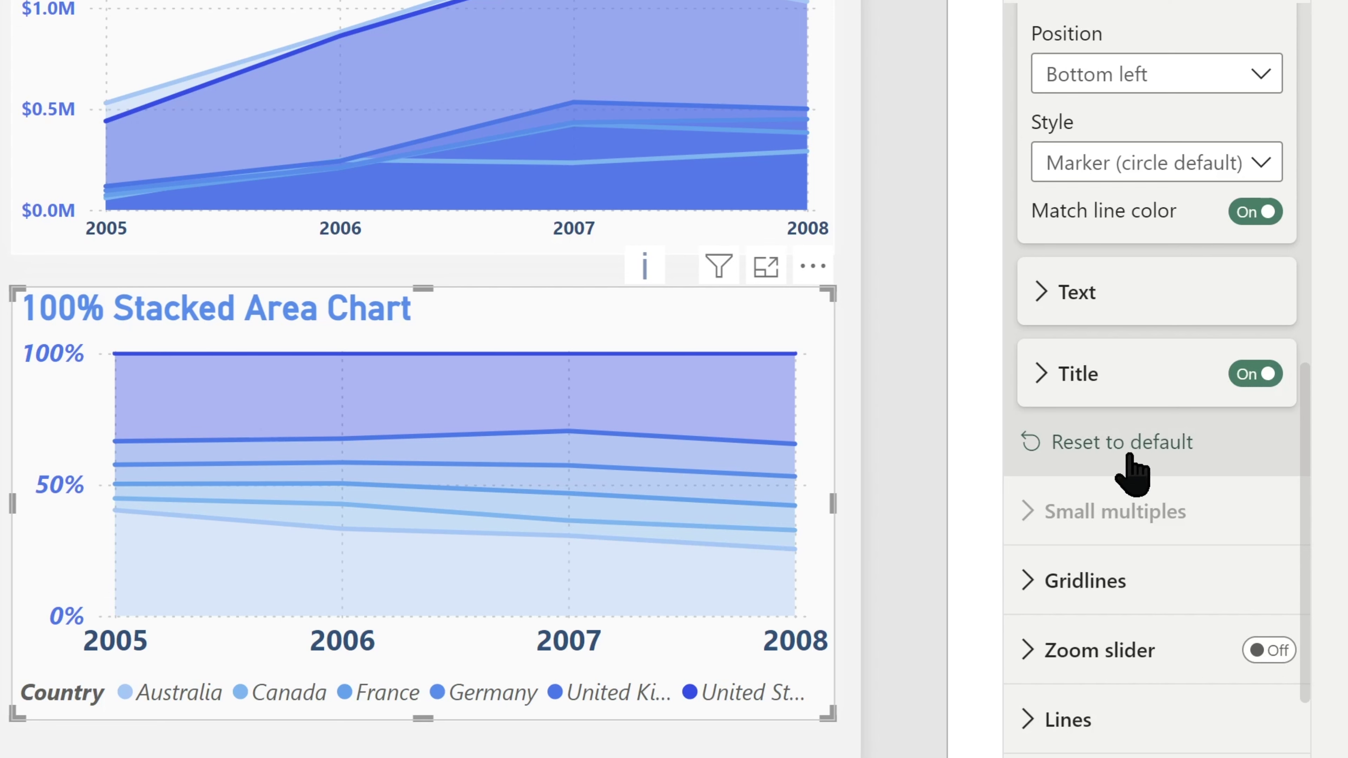
pyautogui.scroll(5, 1204, 467)
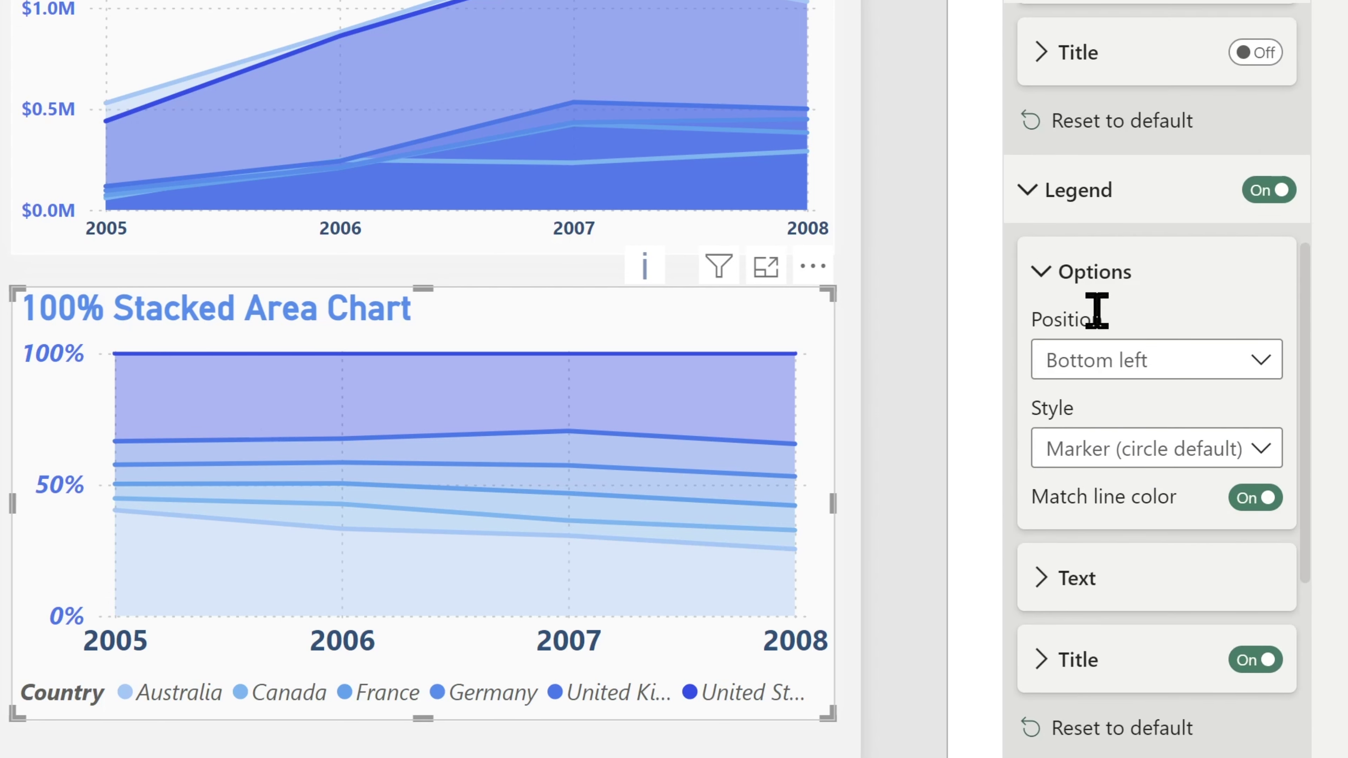
pyautogui.click(1030, 191)
# - Set the chart's horizontal gridlines to black with the Dashed style
pyautogui.click(1034, 335)
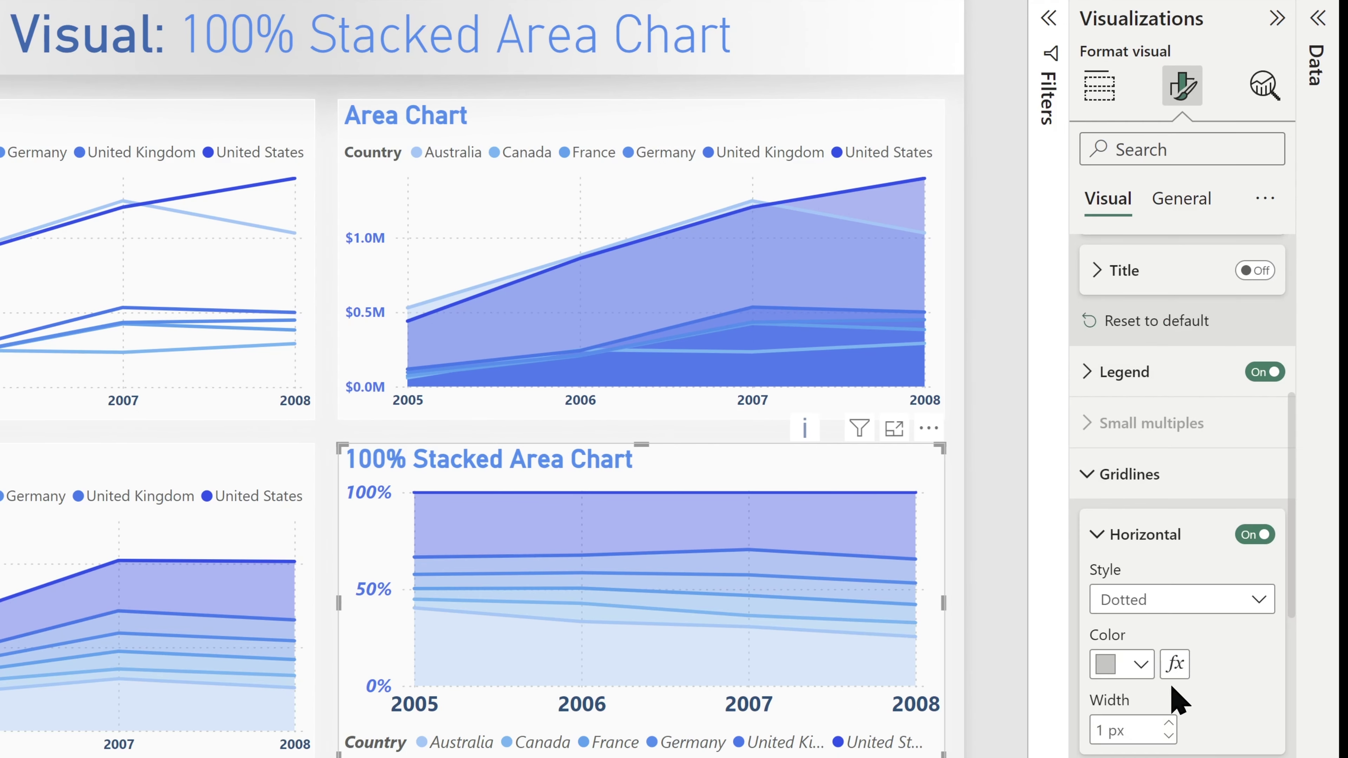
pyautogui.click(1141, 665)
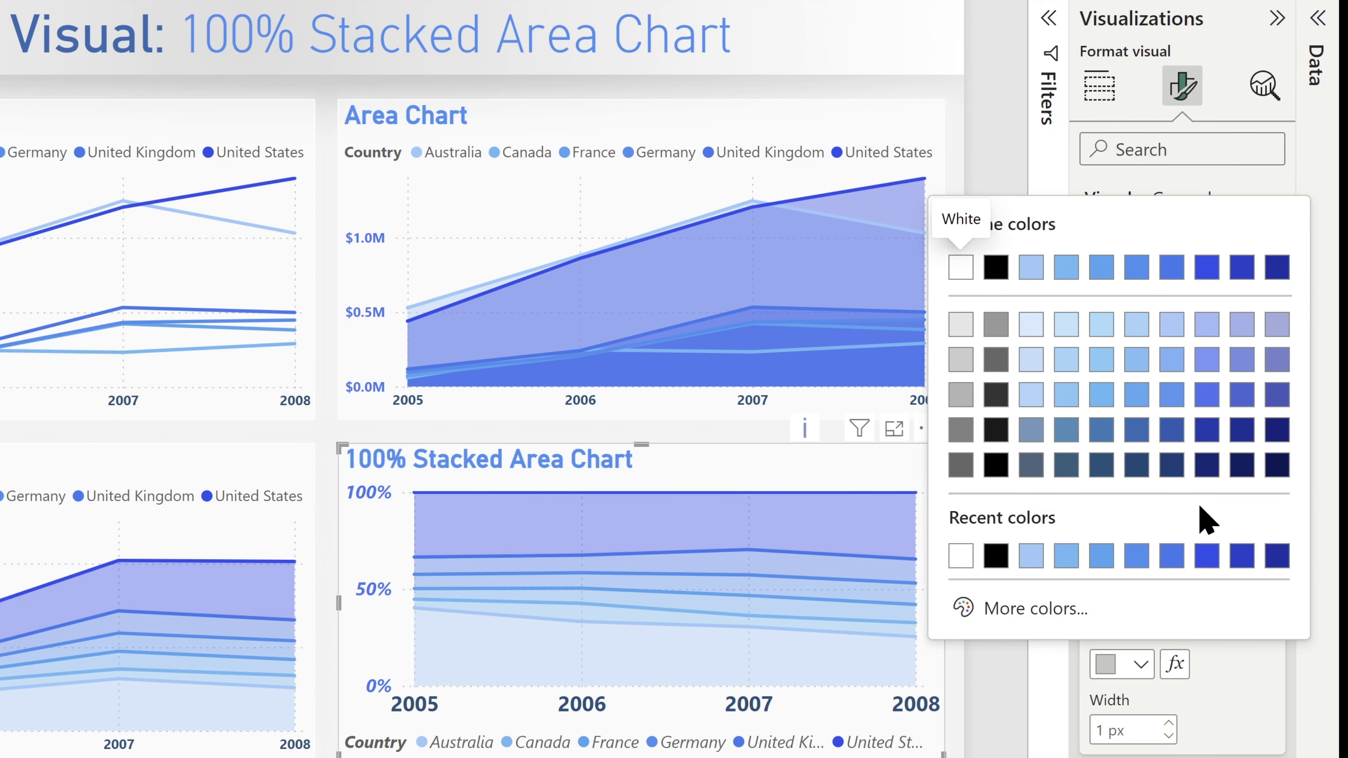
pyautogui.click(993, 272)
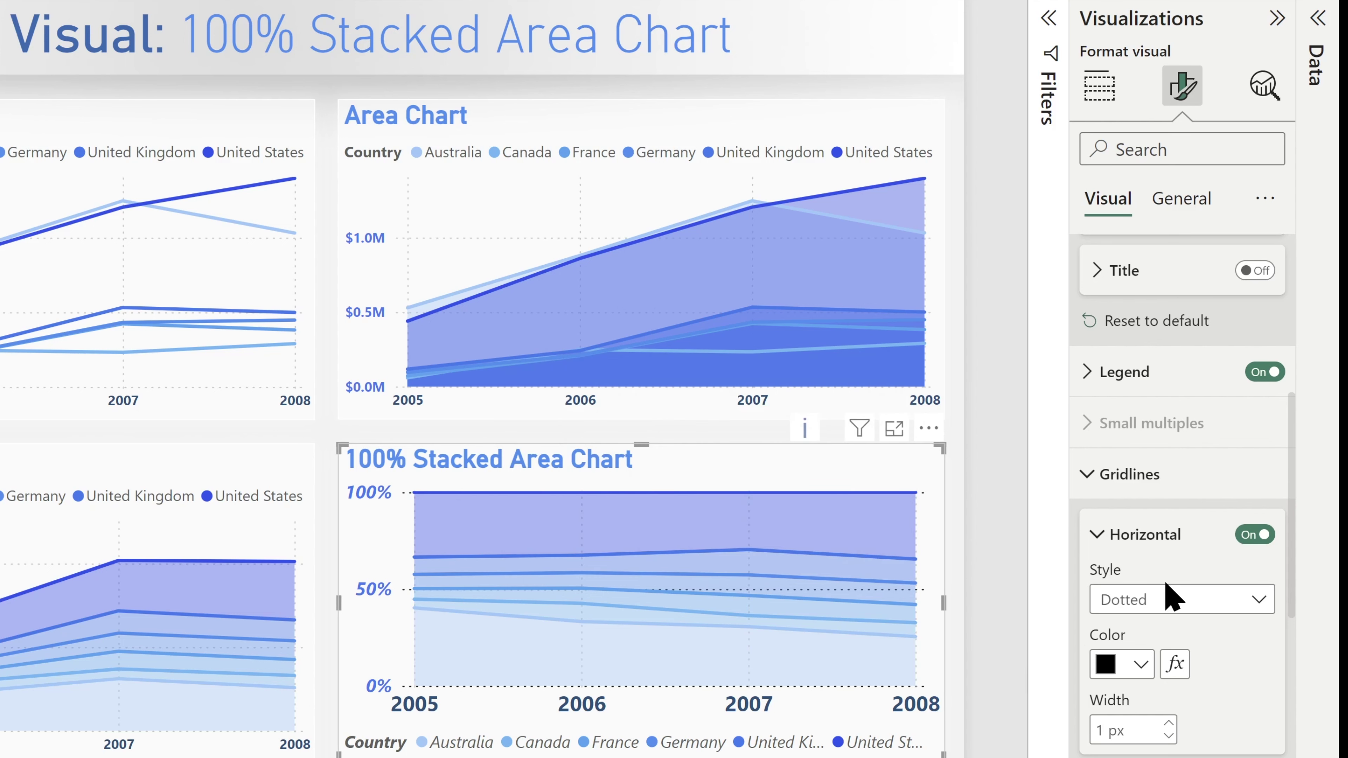
pyautogui.click(1156, 592)
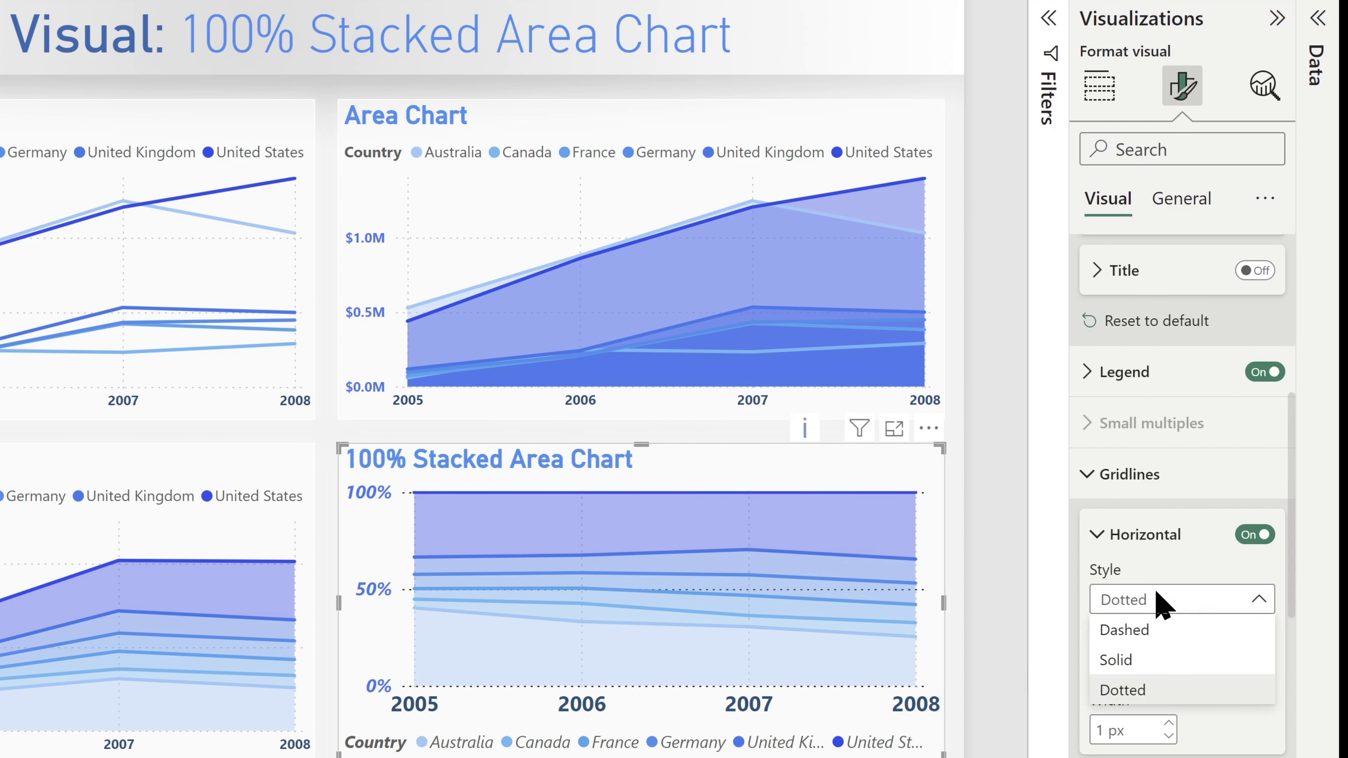
pyautogui.click(1161, 632)
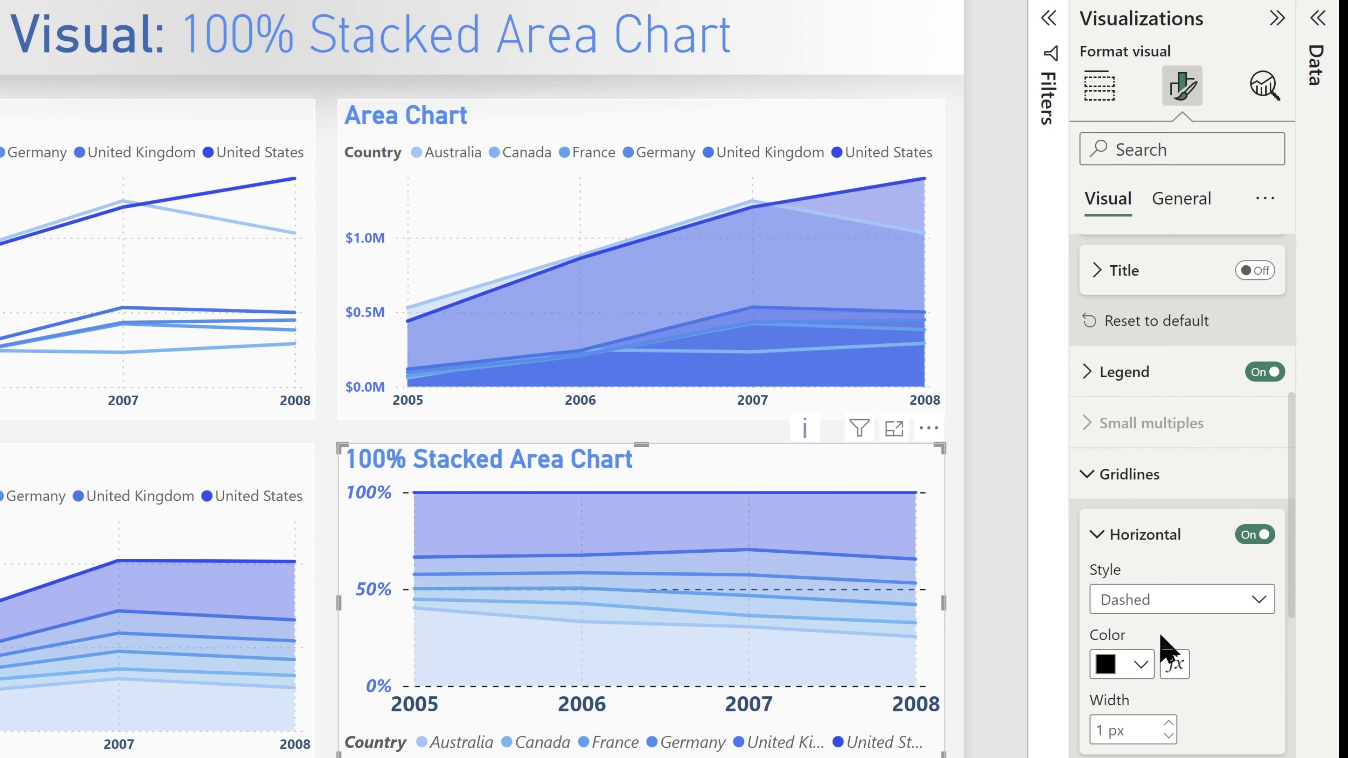
# - Make the horizontal gridlines Solid with a width of 4 px
pyautogui.click(1181, 611)
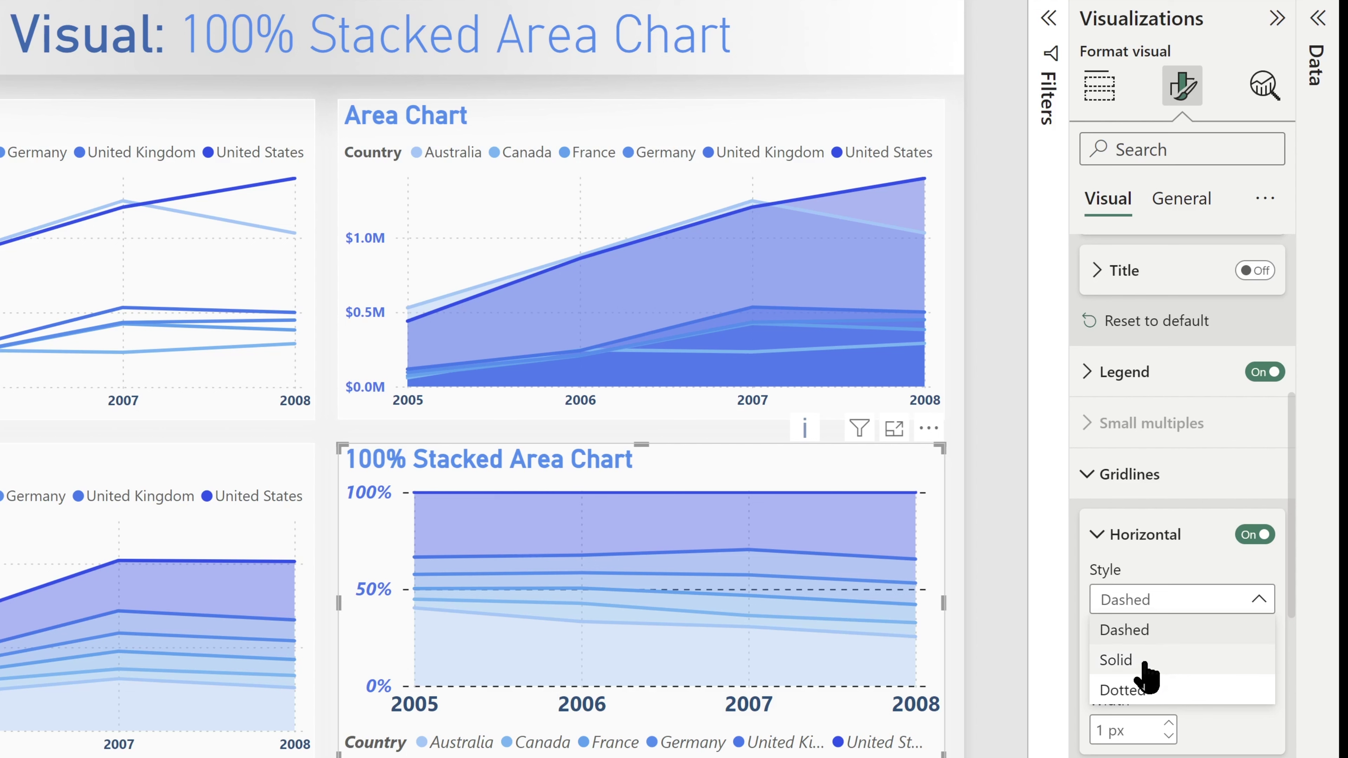
pyautogui.press('Escape')
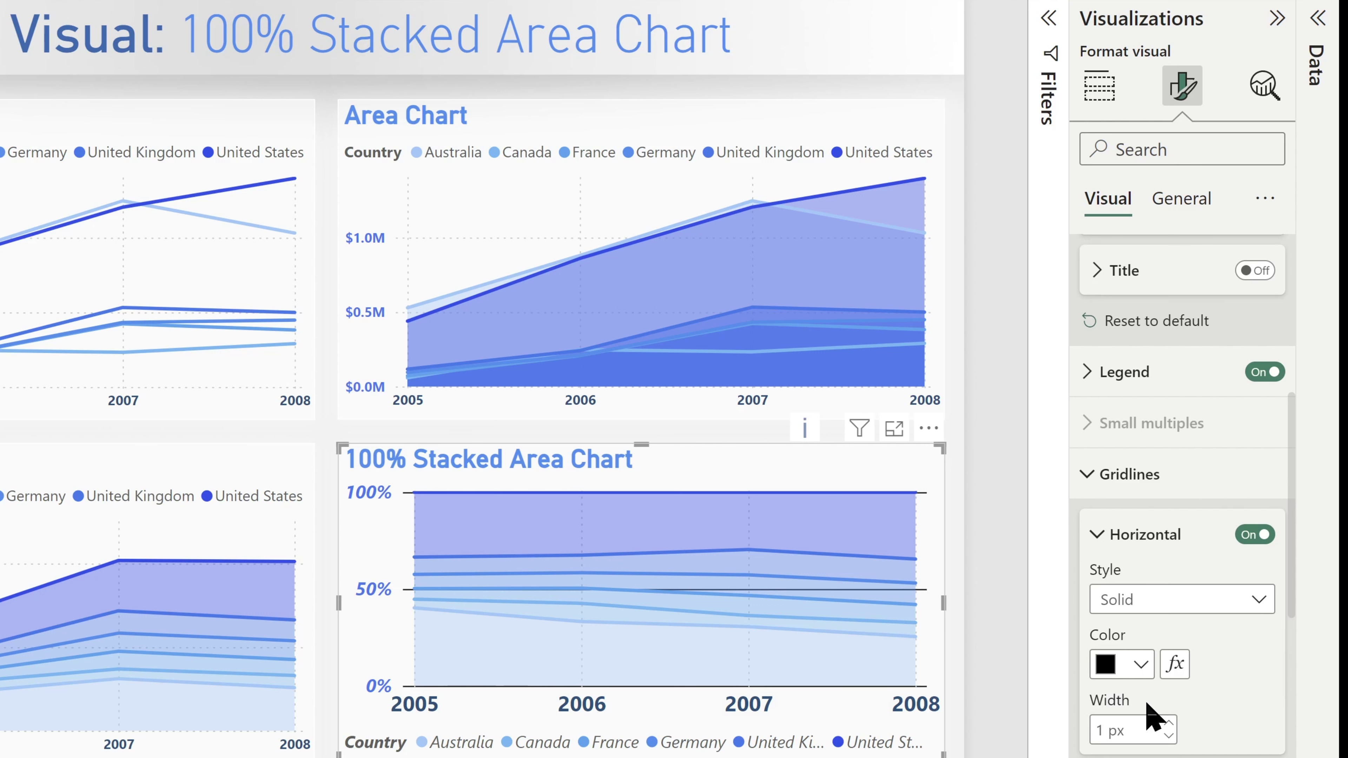
pyautogui.click(1169, 729)
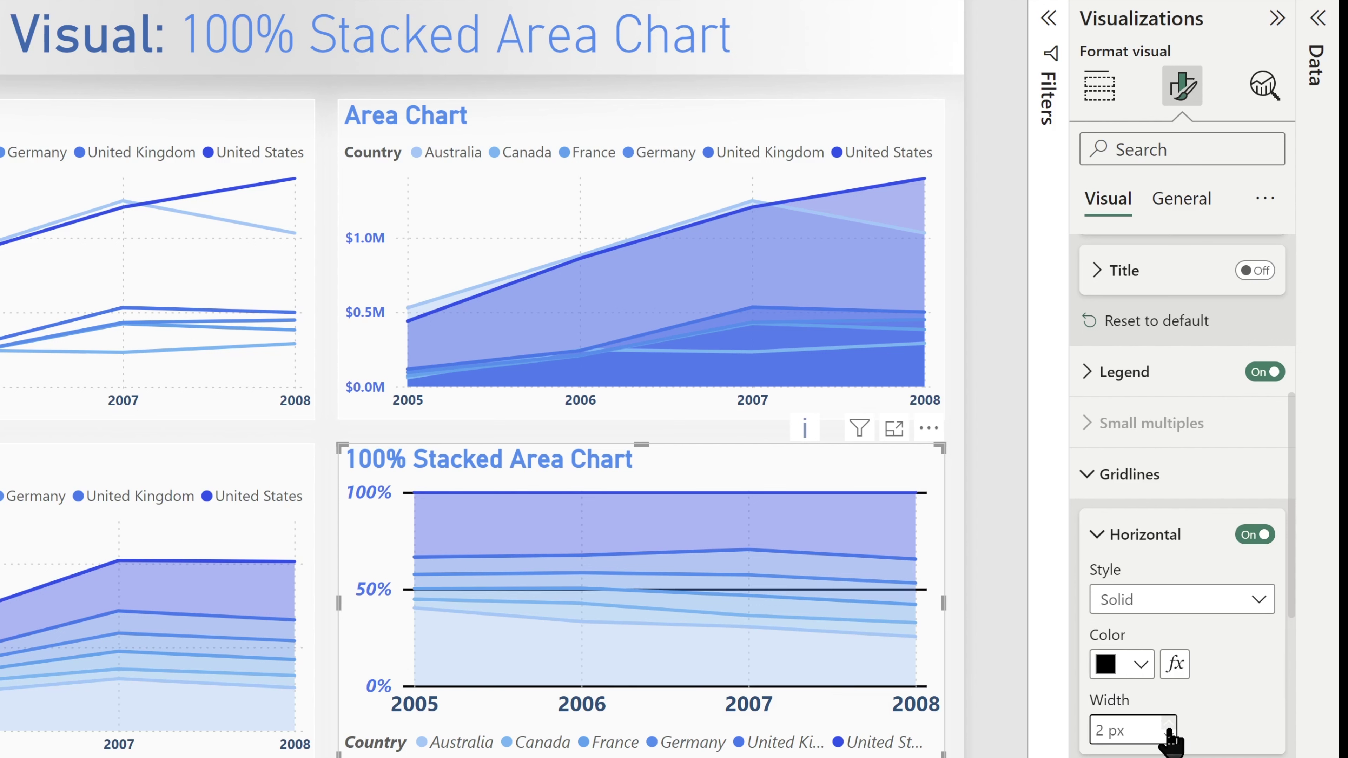
pyautogui.click(1169, 729)
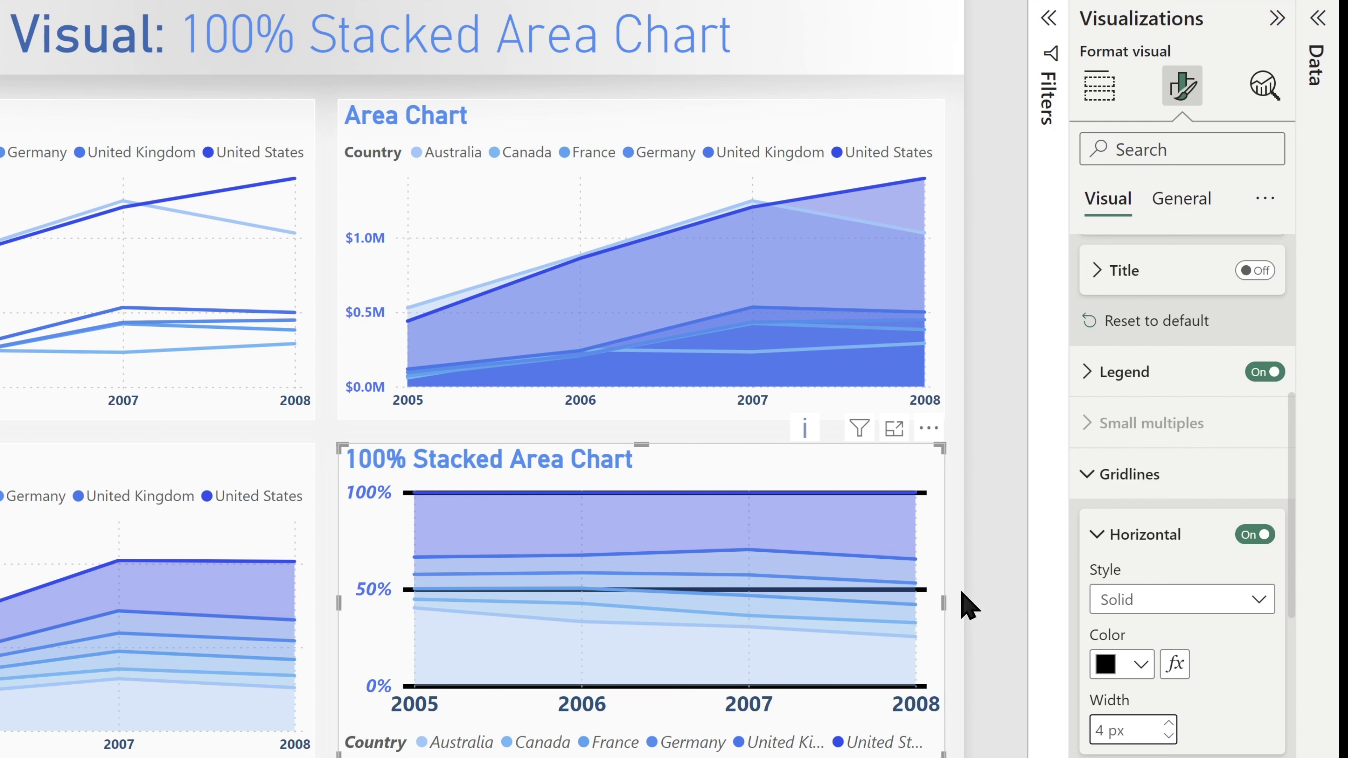
# - Change the 4 px horizontal gridlines' style back to Dashed
pyautogui.click(1218, 599)
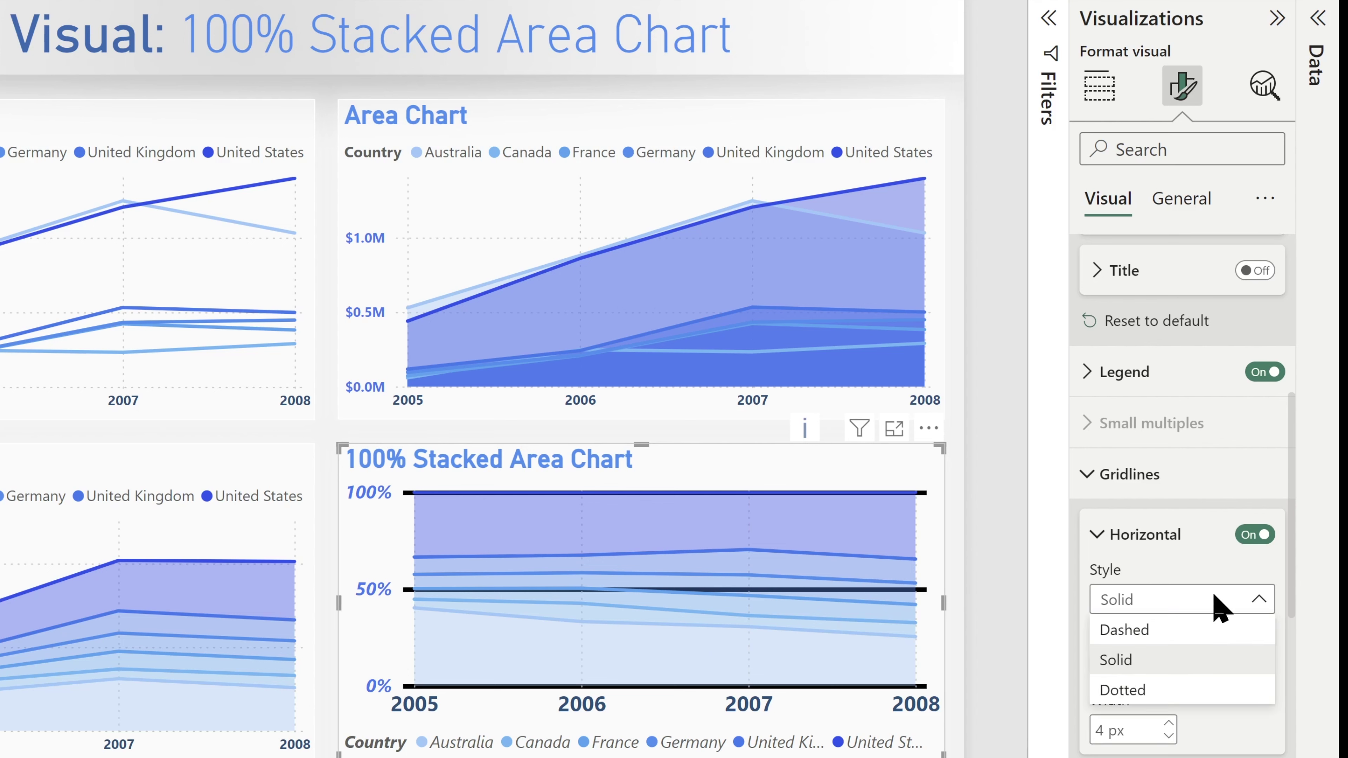
pyautogui.click(1157, 631)
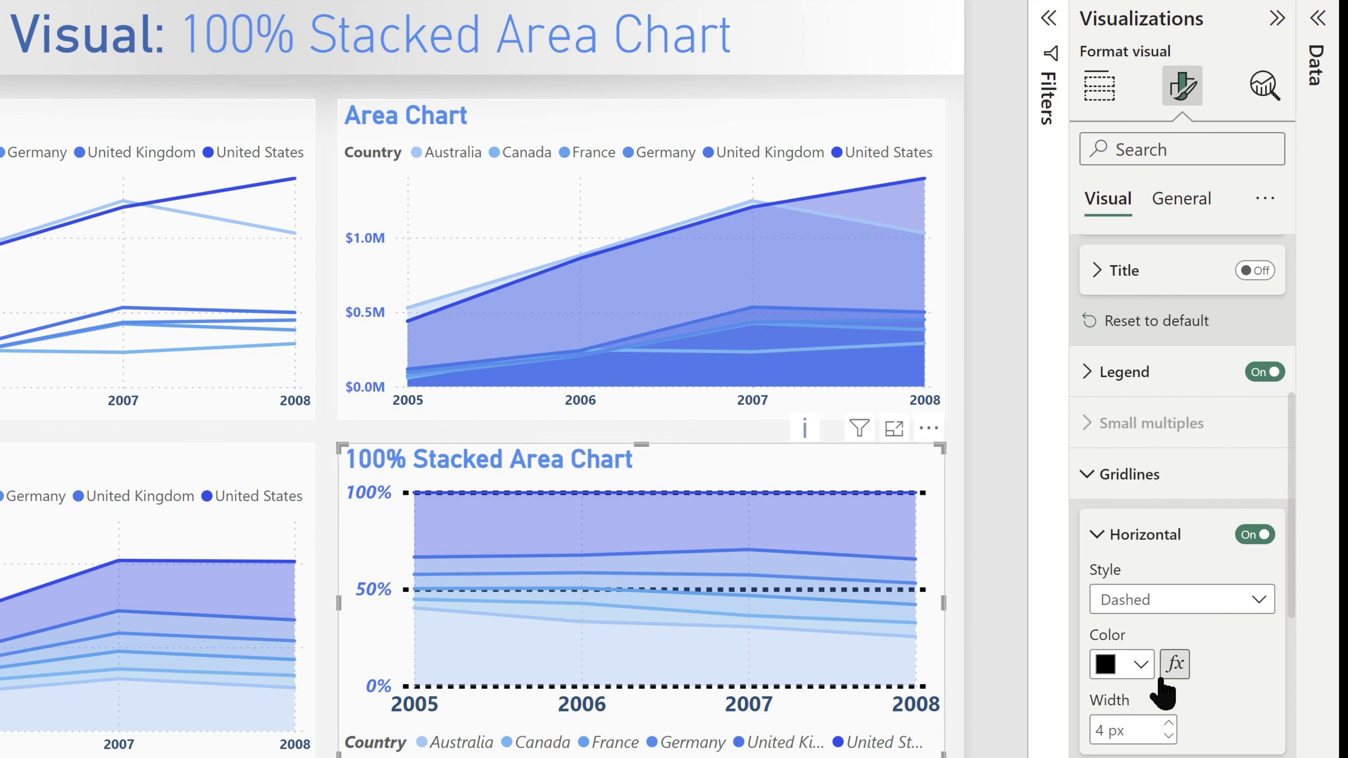
pyautogui.click(1094, 534)
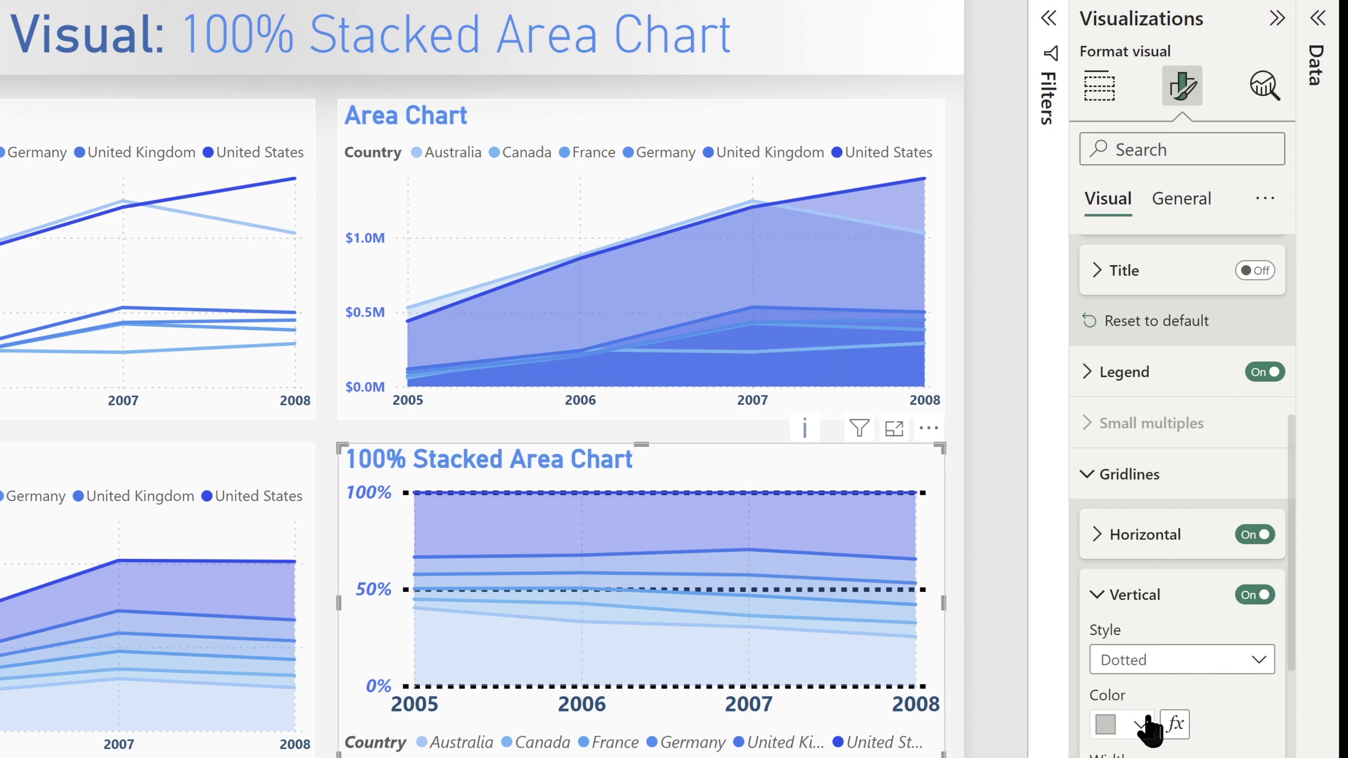
# - Set the color of the chart's vertical gridlines to dark gray
pyautogui.click(1141, 724)
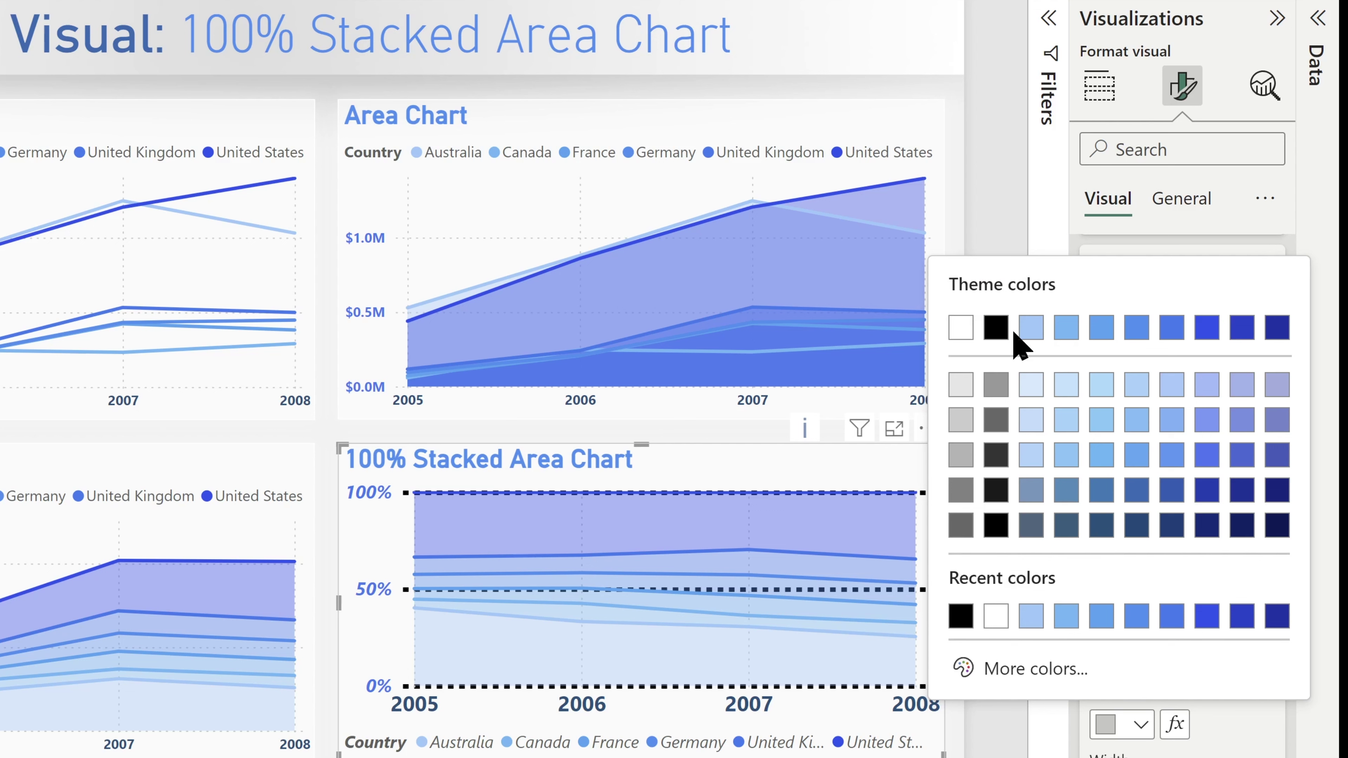
pyautogui.click(967, 531)
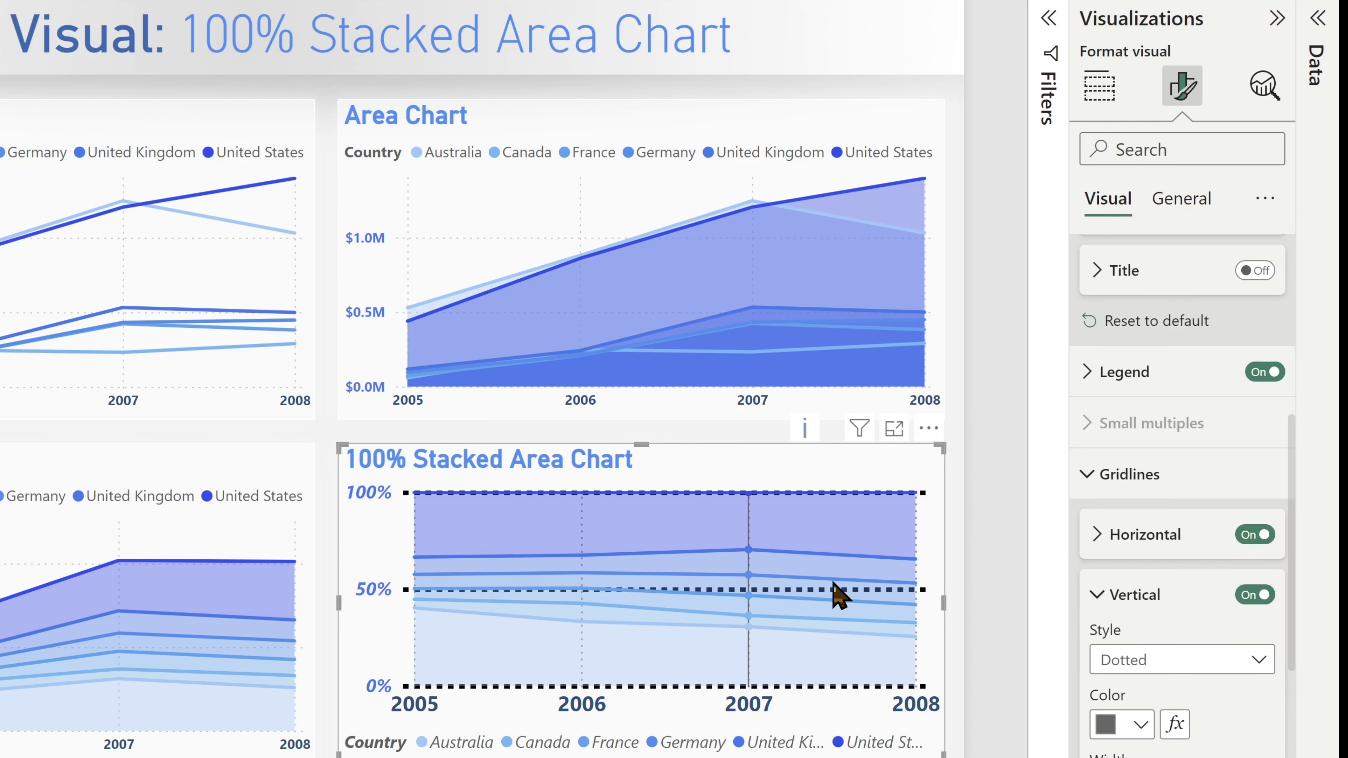
pyautogui.click(1098, 593)
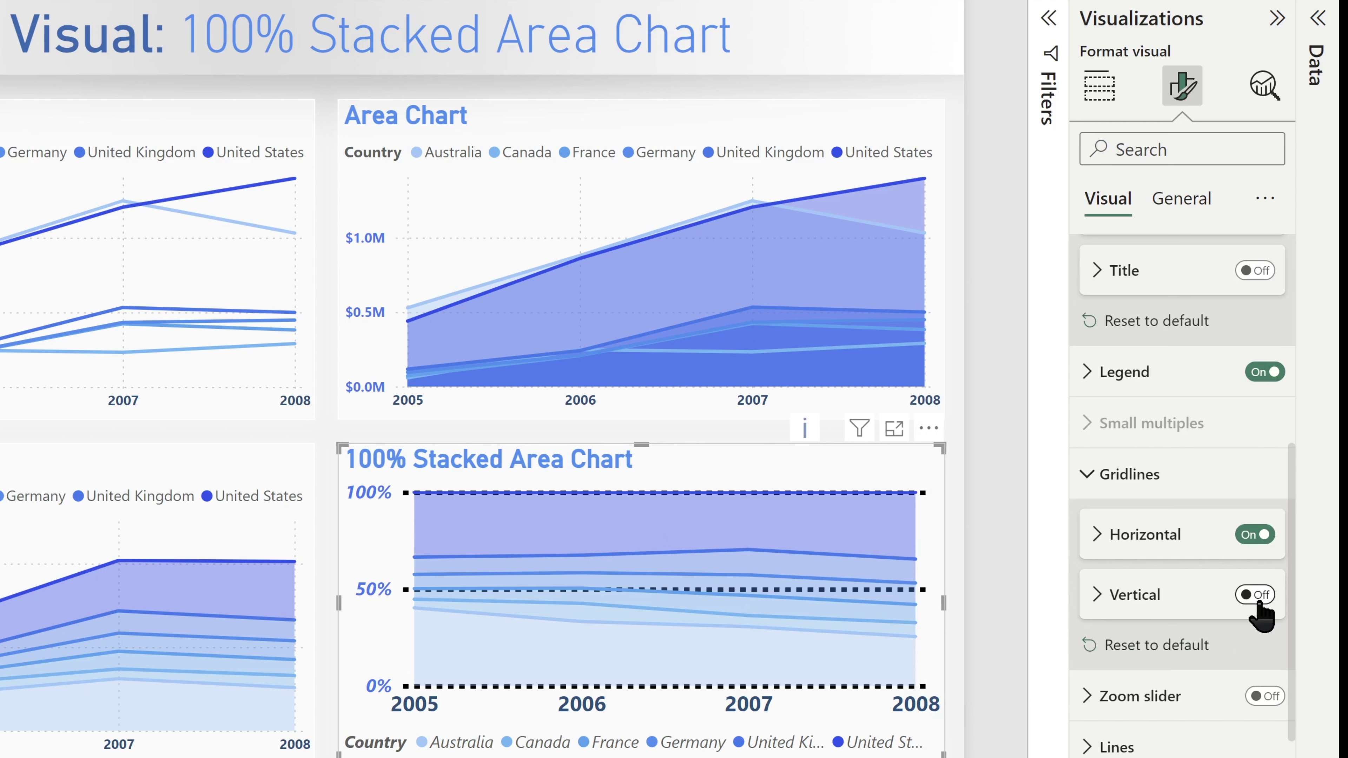
# - Switch the vertical and the horizontal gridlines off and on again, and close the gridline settings
pyautogui.click(1249, 596)
pyautogui.click(1249, 596)
pyautogui.click(1262, 535)
pyautogui.click(1263, 535)
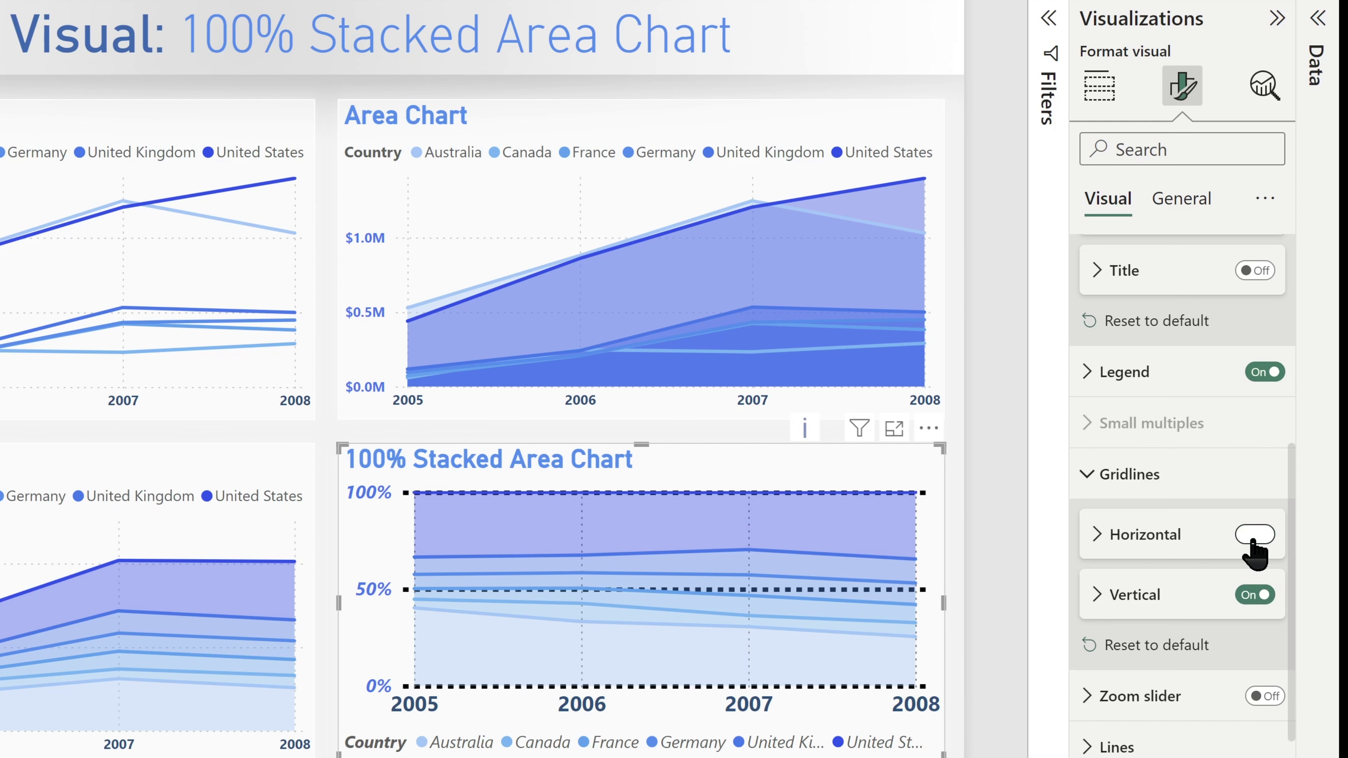
pyautogui.click(1084, 481)
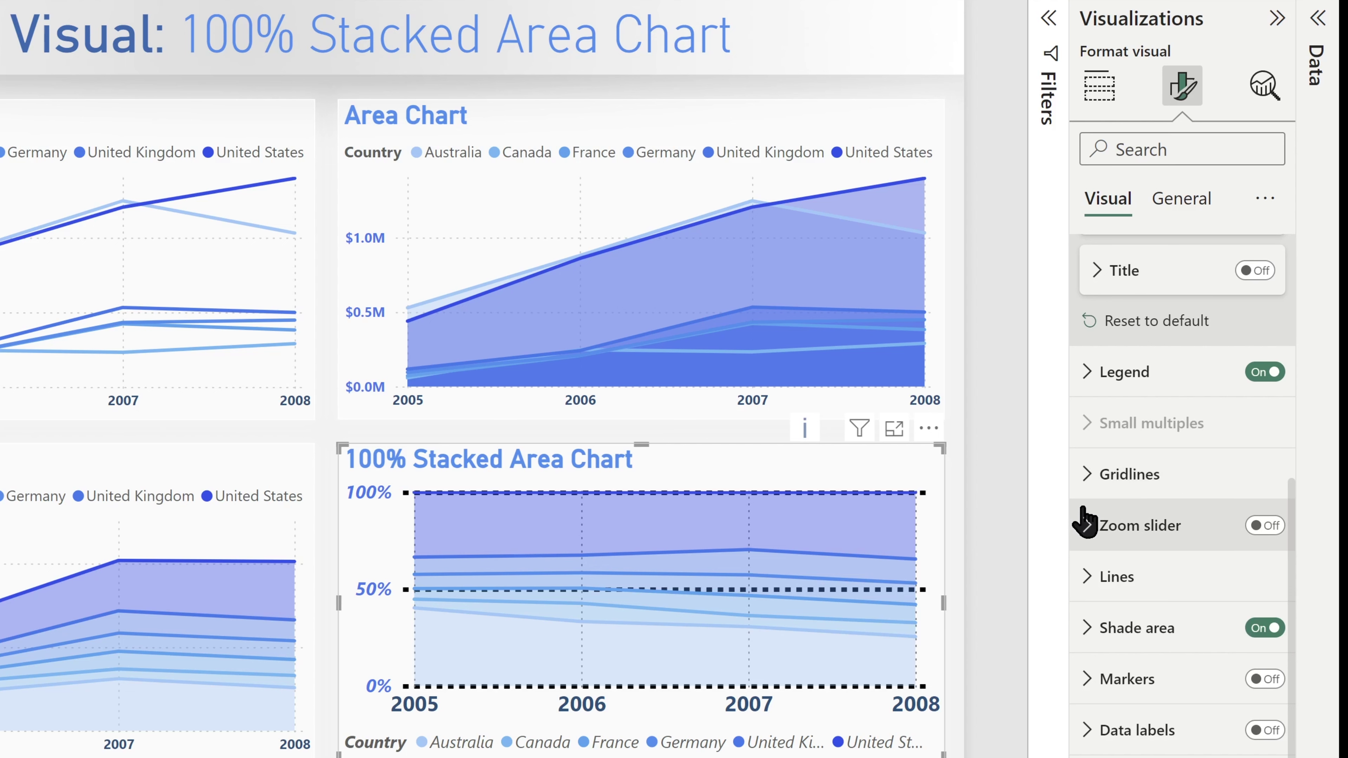
# - Turn on the chart's zoom sliders, try the X-axis slider and narrow the Y-axis range to 20%–100%
pyautogui.click(1088, 528)
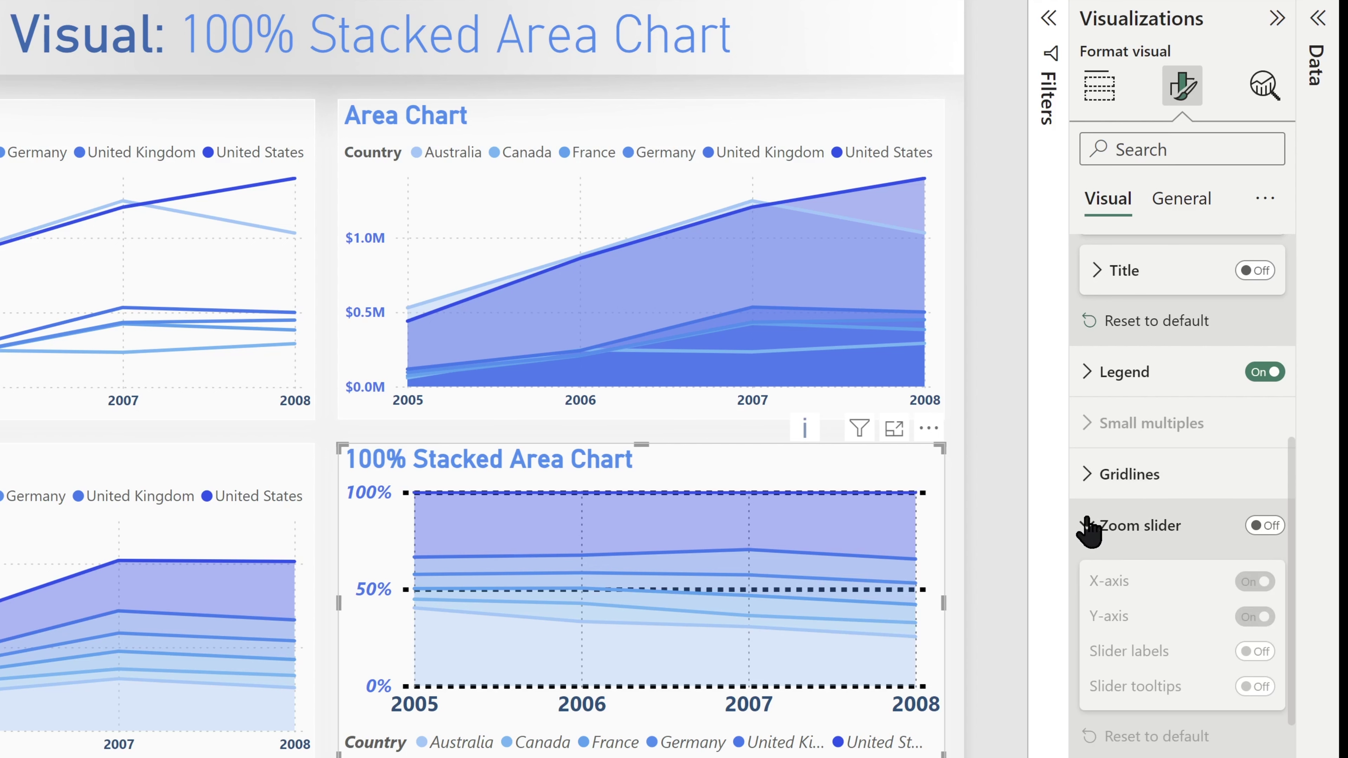
pyautogui.click(1266, 525)
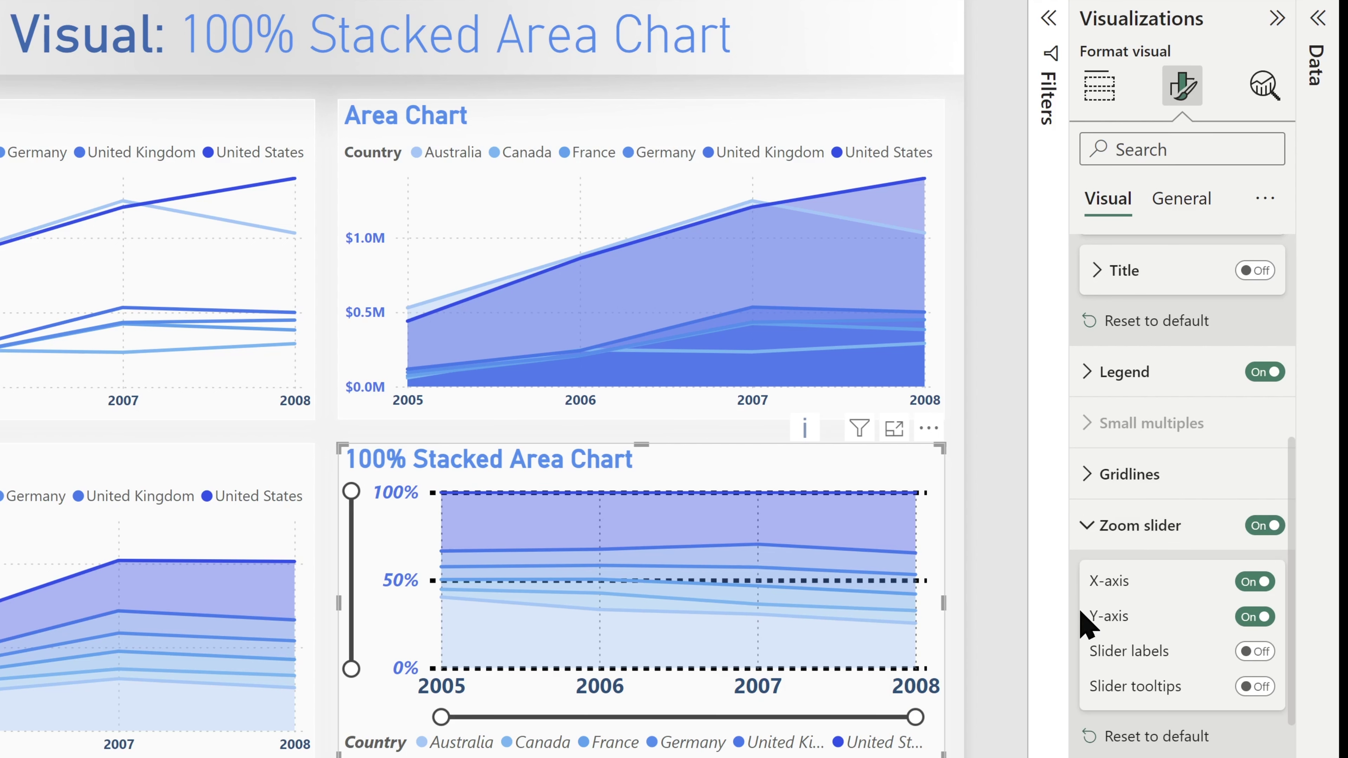
pyautogui.moveTo(915, 717)
pyautogui.mouseDown()
pyautogui.moveTo(554, 720)
pyautogui.moveTo(913, 715)
pyautogui.mouseUp()
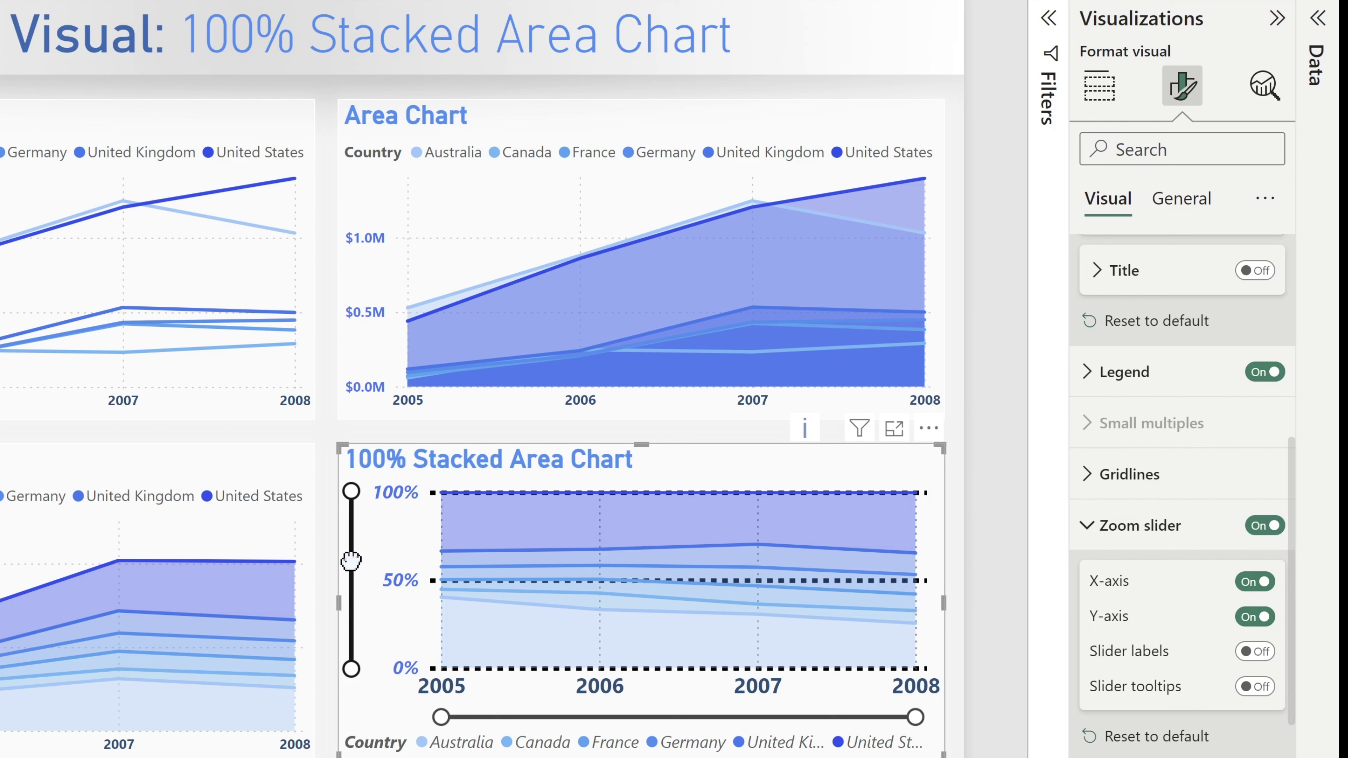
pyautogui.moveTo(354, 670); pyautogui.dragTo(380, 641)
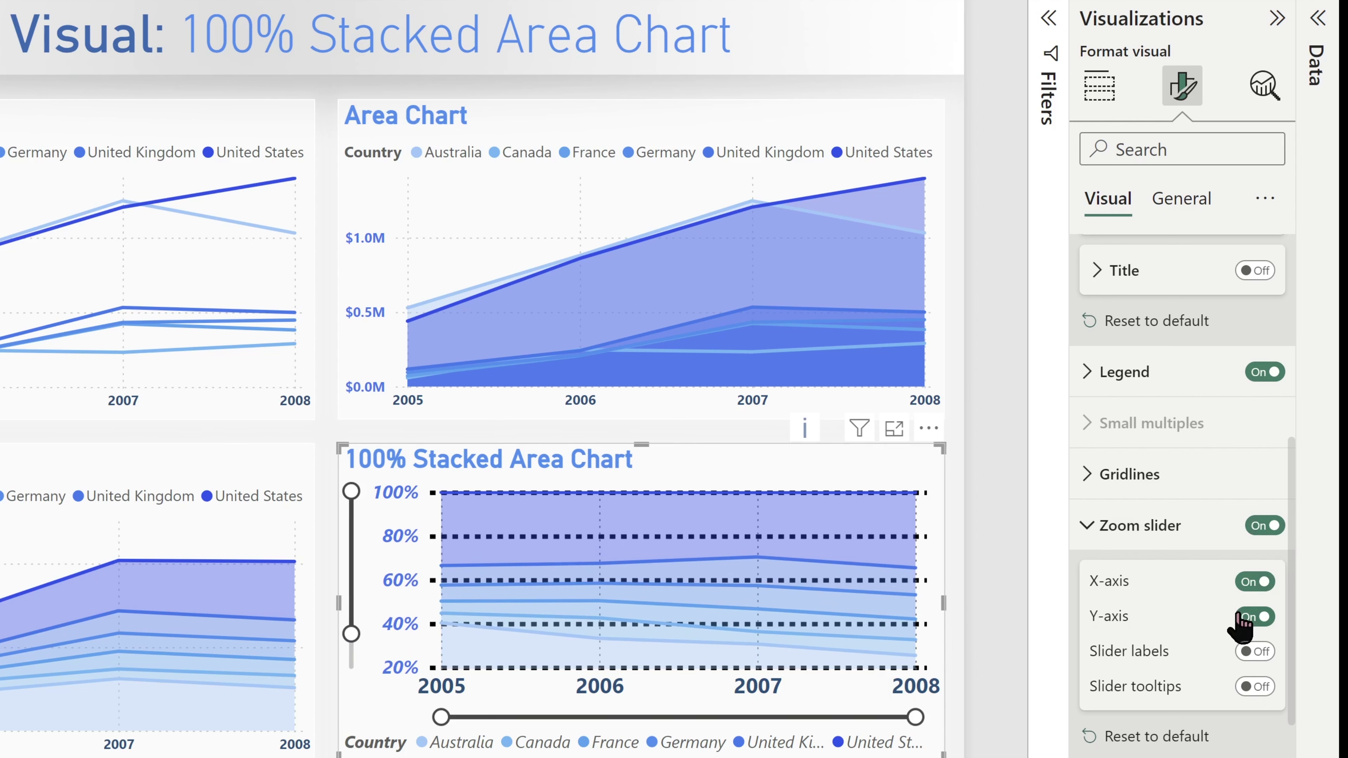
# - Switch the slider labels and slider tooltips on and off again, and turn off the zoom slider
pyautogui.click(1261, 652)
pyautogui.click(1258, 652)
pyautogui.click(1258, 687)
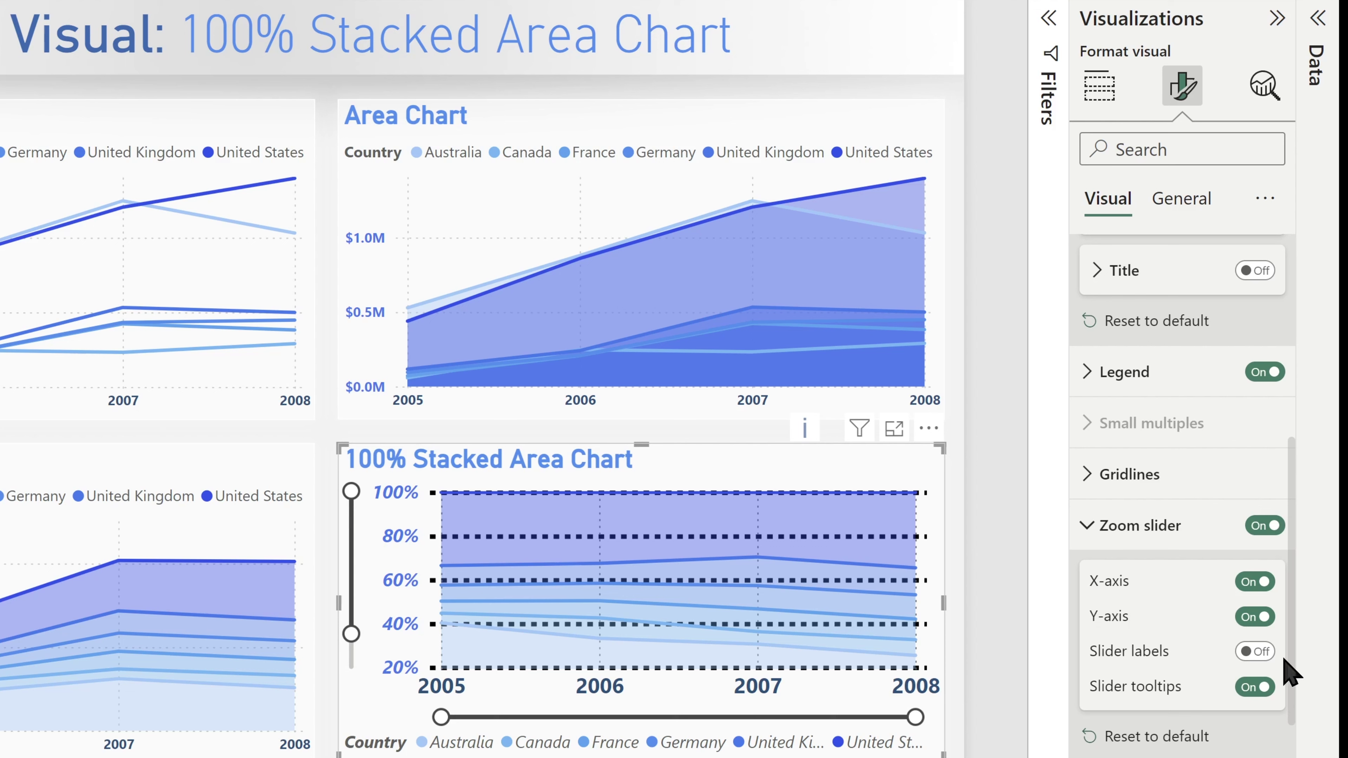
pyautogui.click(1255, 687)
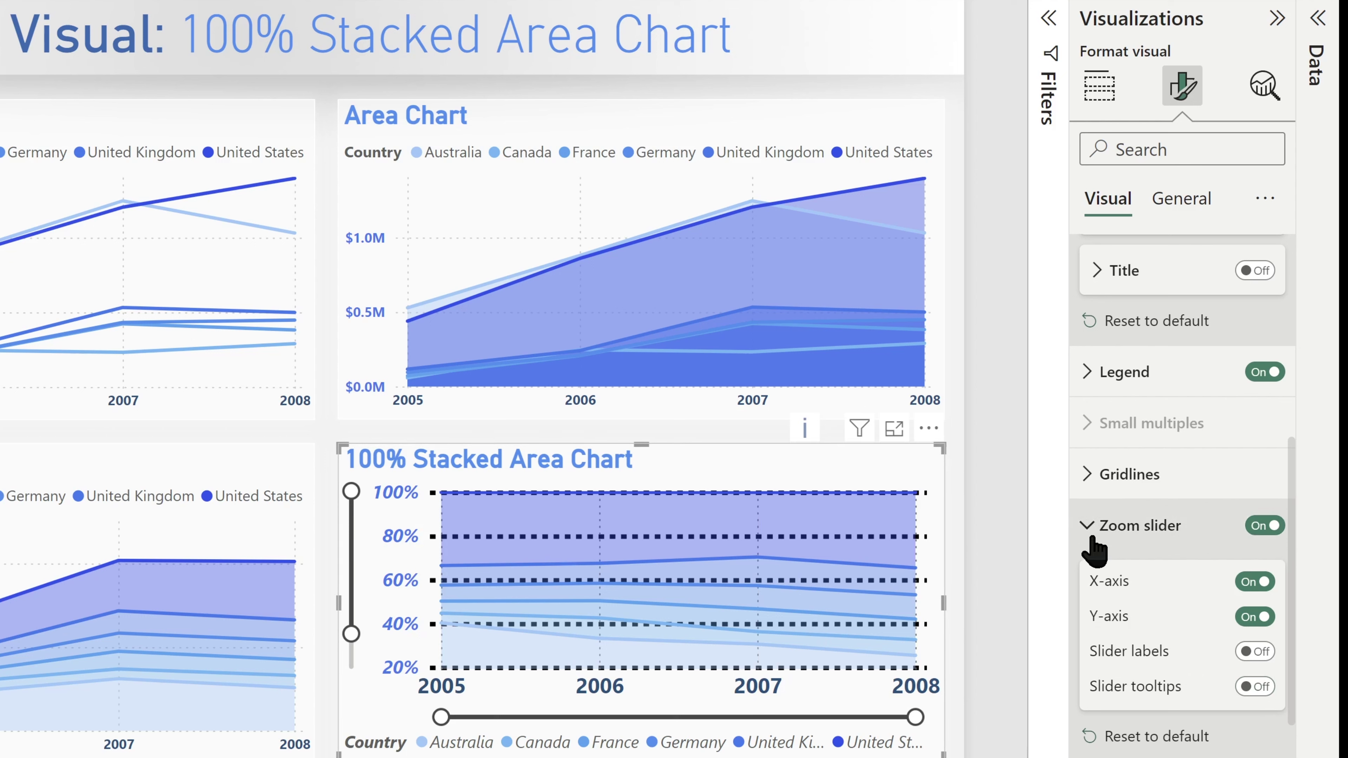
pyautogui.click(1089, 531)
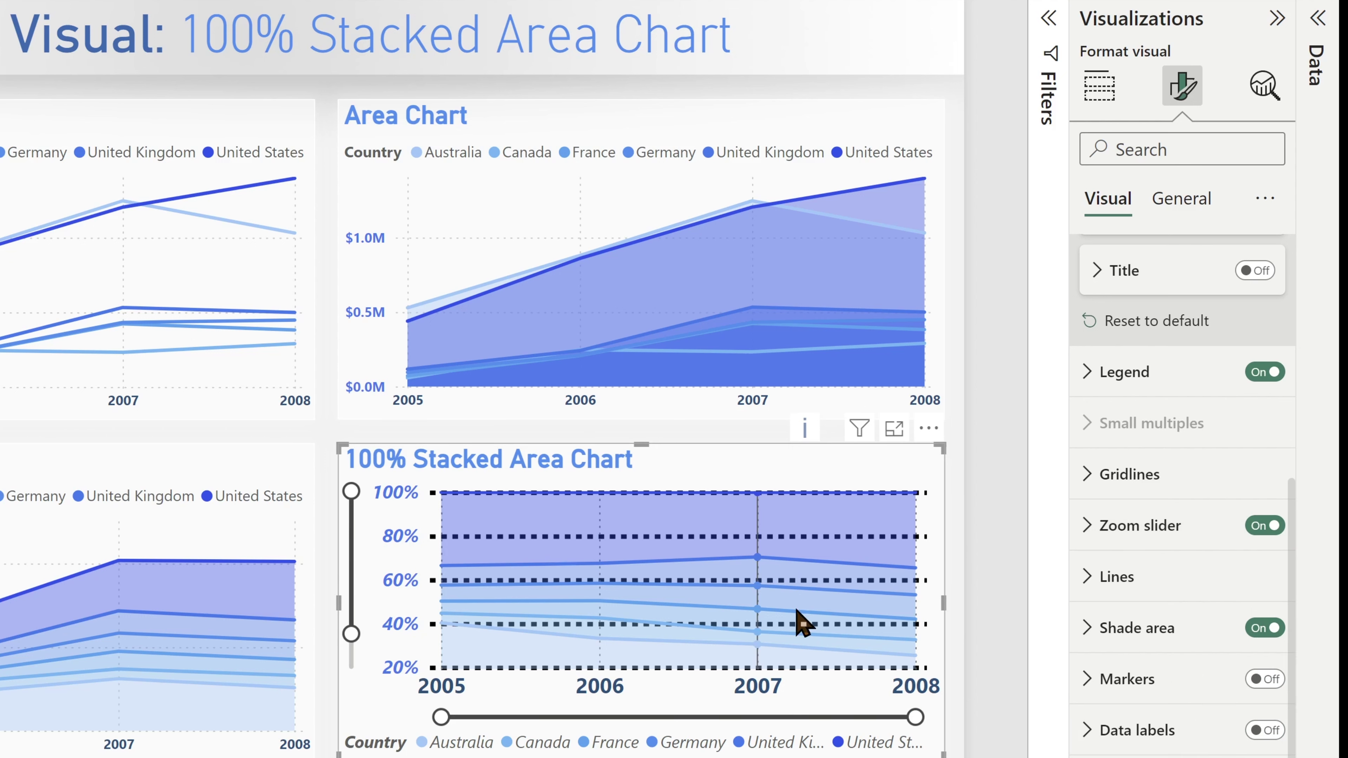
pyautogui.click(1267, 527)
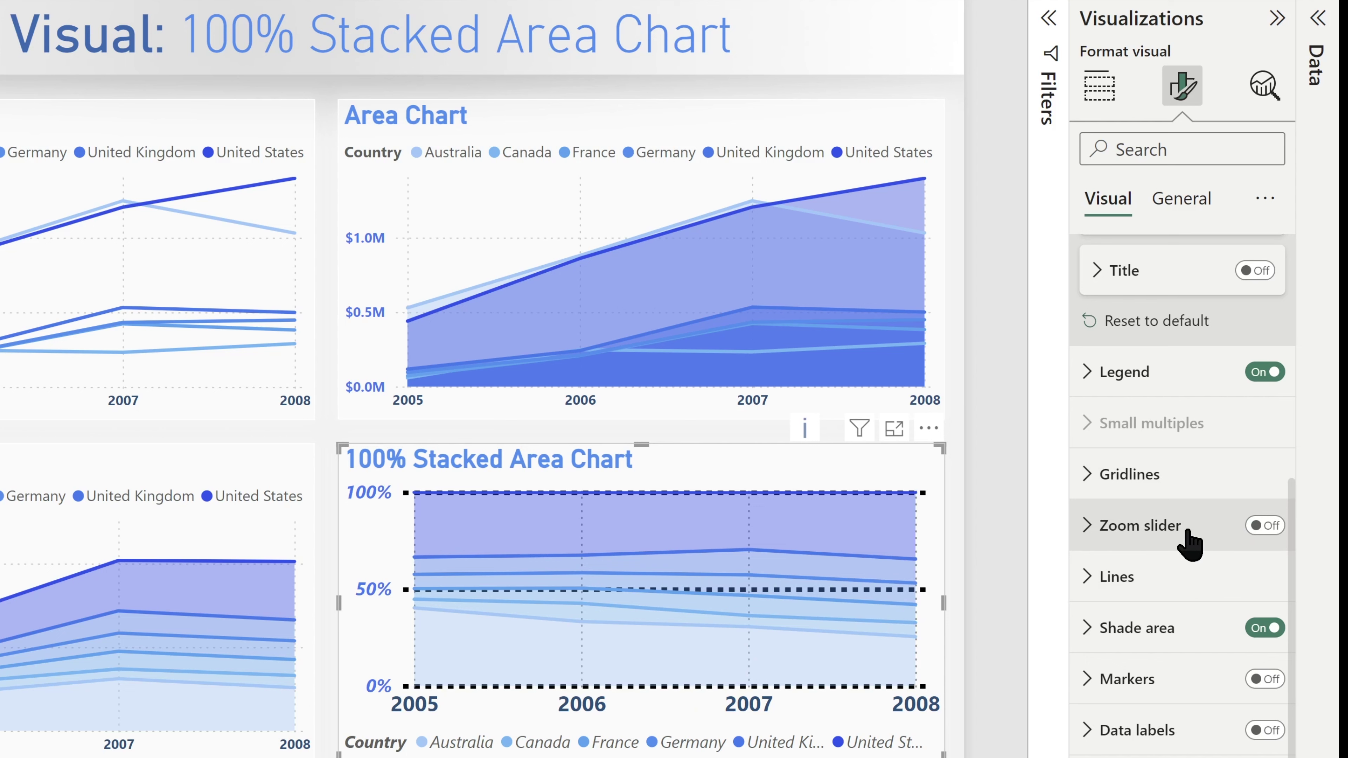
# - Set the width of the Australia series line to 7 px, keeping the Solid line style
pyautogui.click(1084, 589)
pyautogui.scroll(-4, 1182, 476)
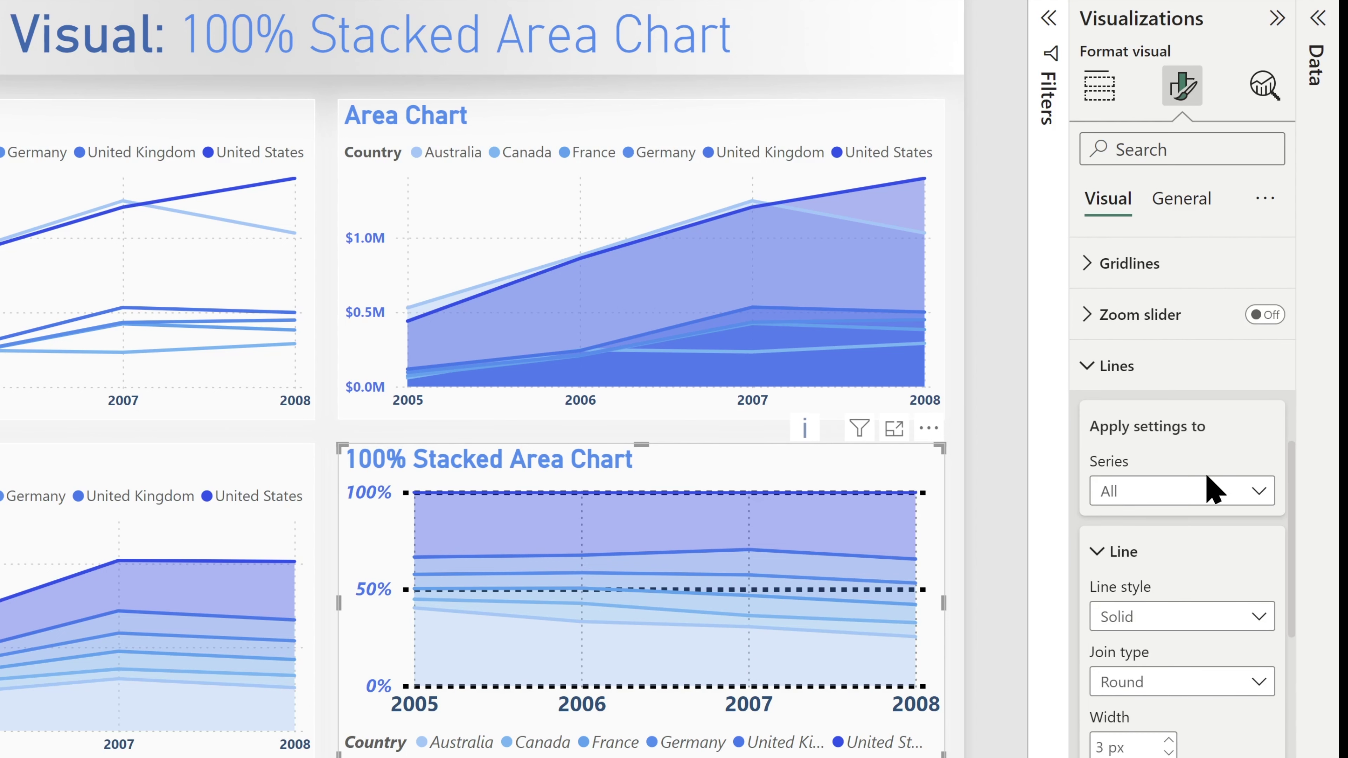
pyautogui.click(1215, 491)
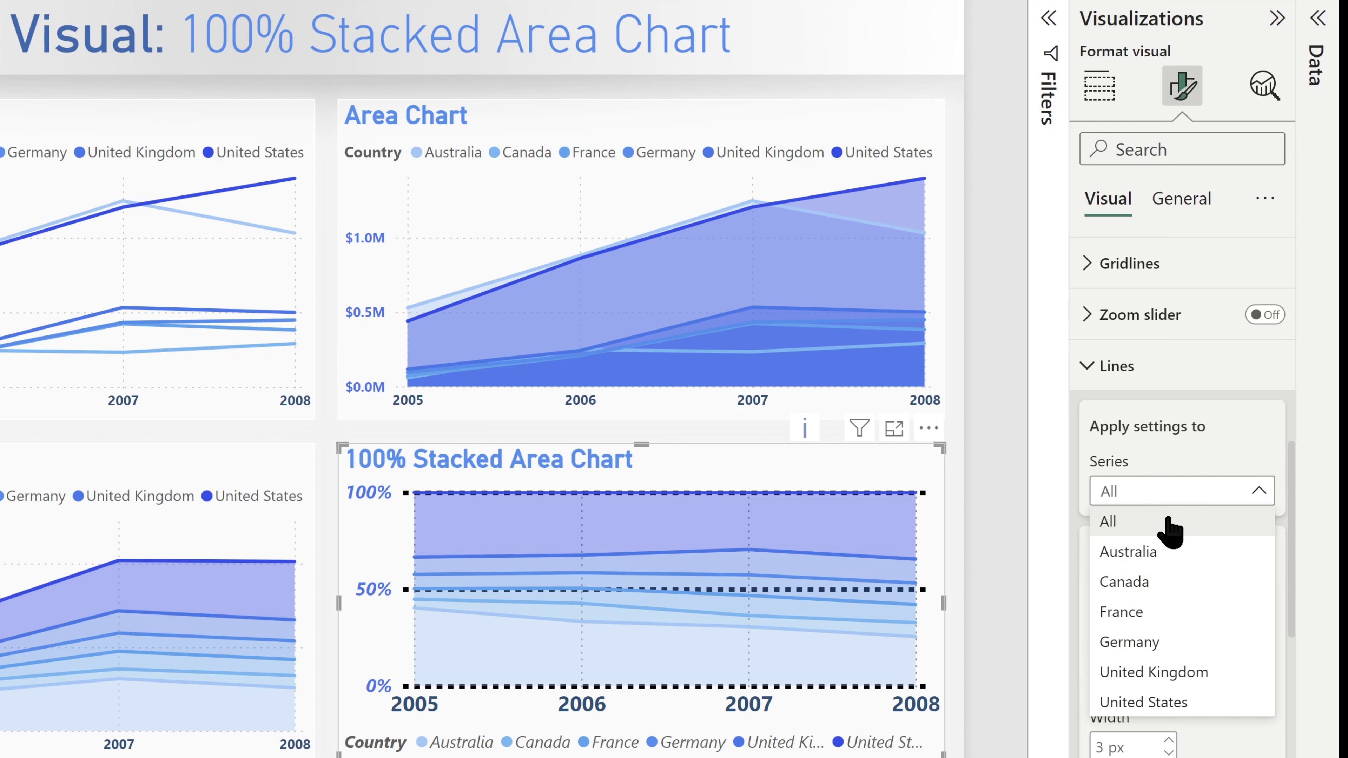
pyautogui.click(1163, 553)
pyautogui.scroll(-3, 1226, 510)
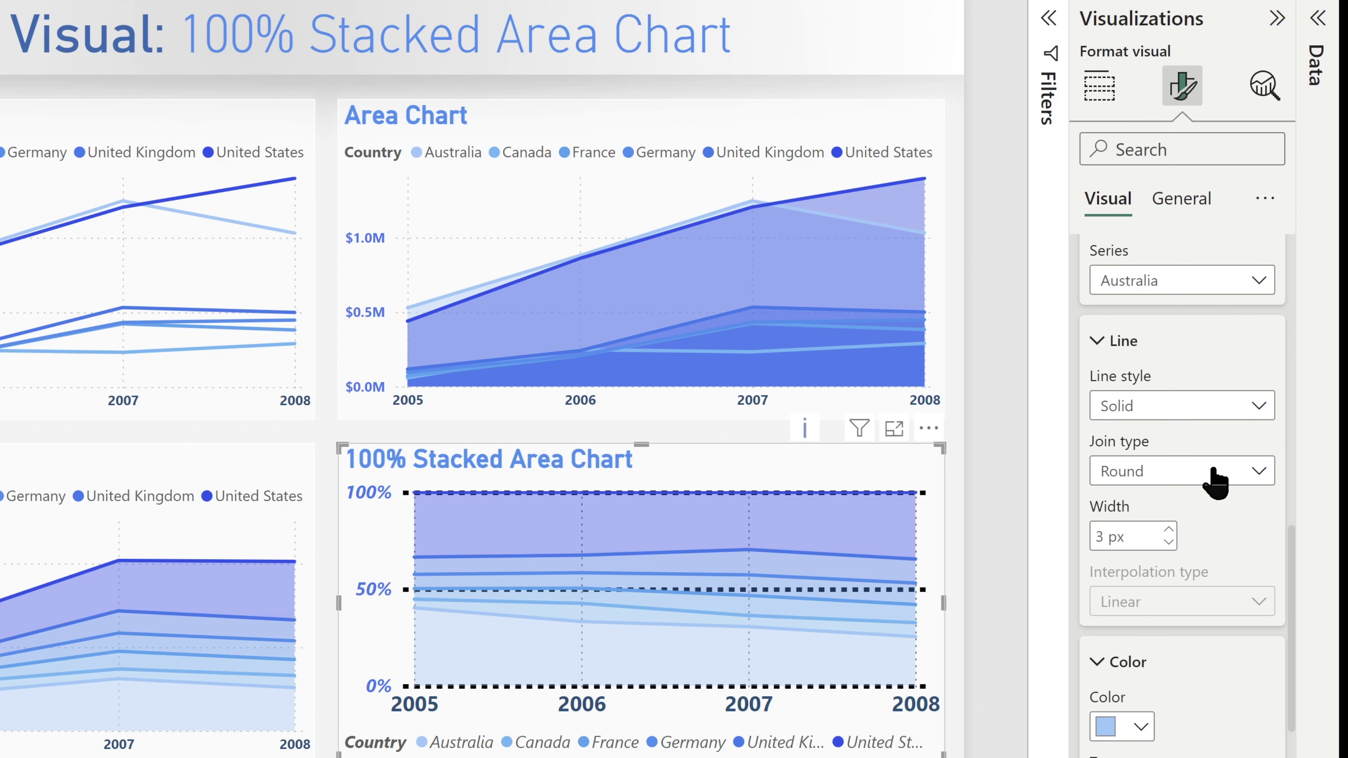
pyautogui.click(1195, 409)
pyautogui.click(1195, 409)
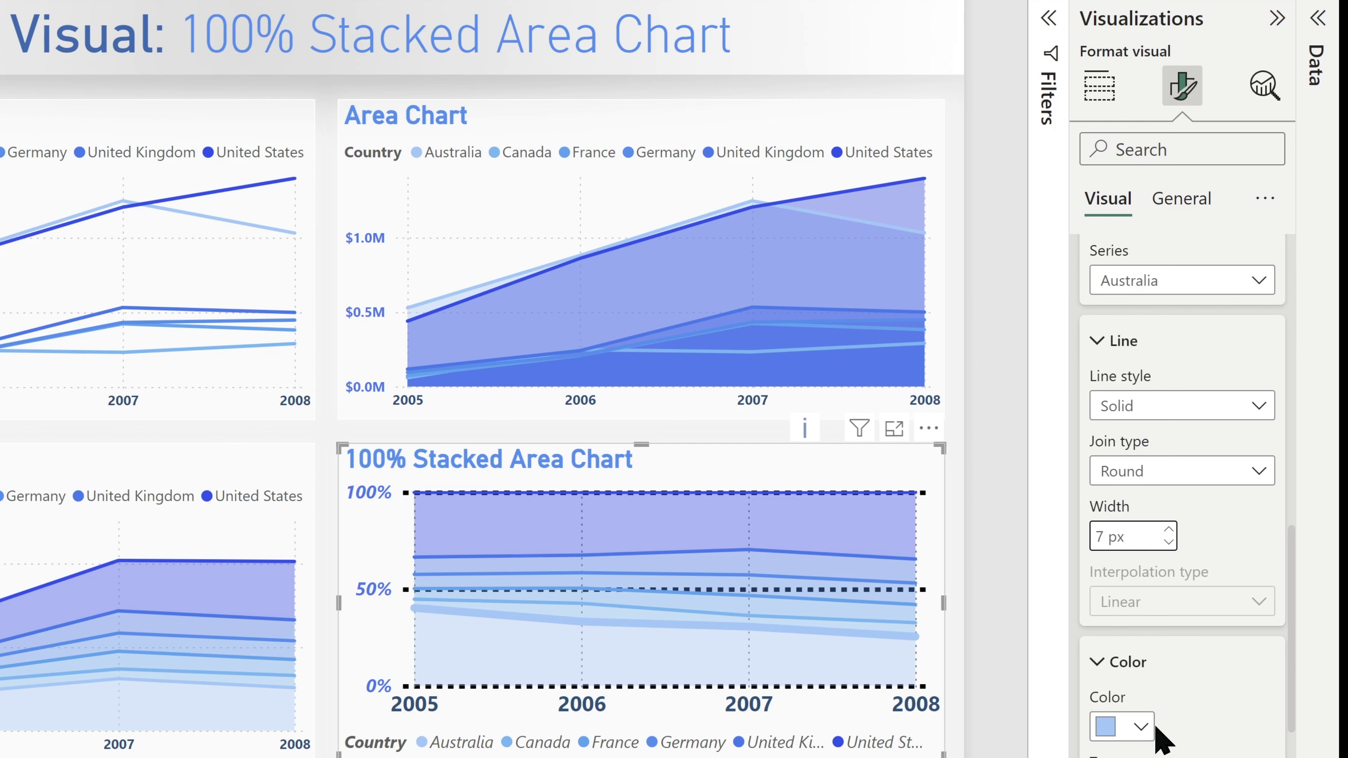
# - Recolor the Australia series line to a dark slate blue and collapse its line and color settings
pyautogui.click(1141, 727)
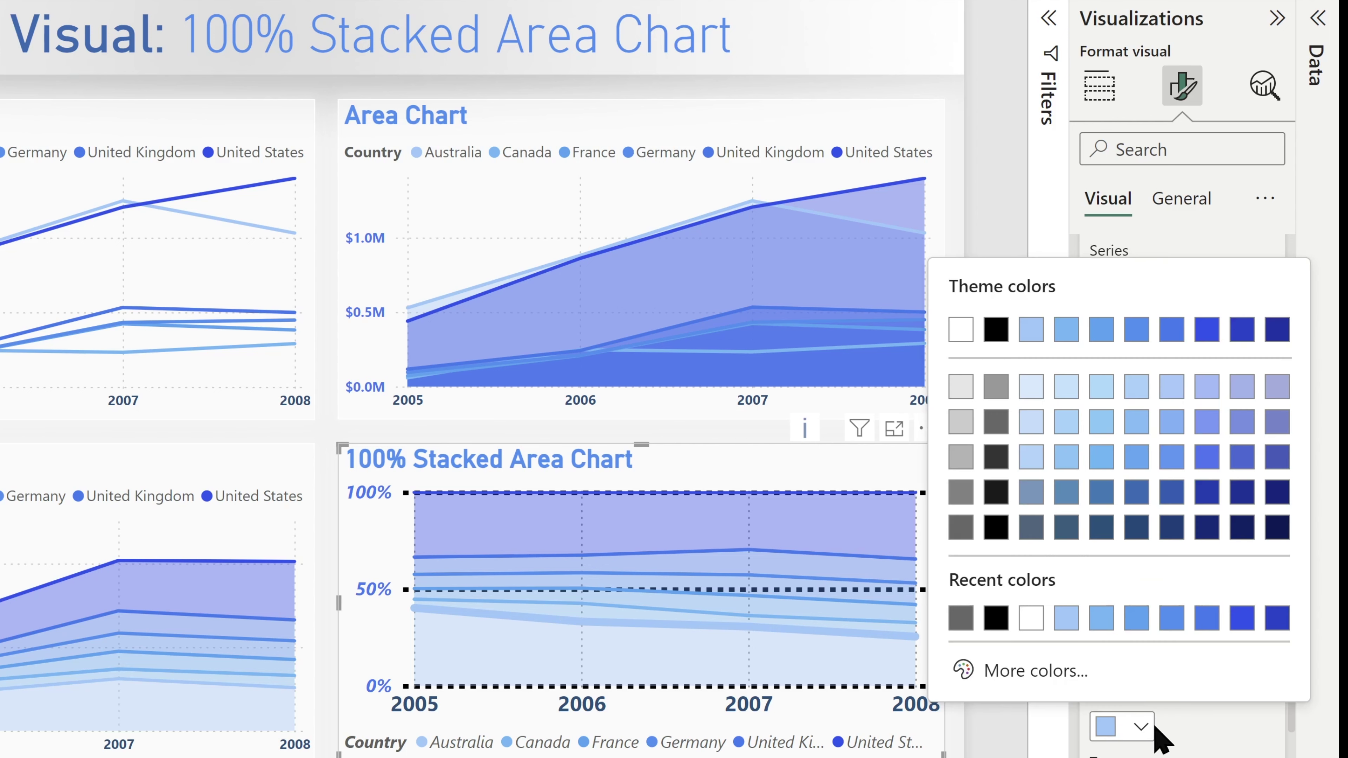
pyautogui.click(1067, 529)
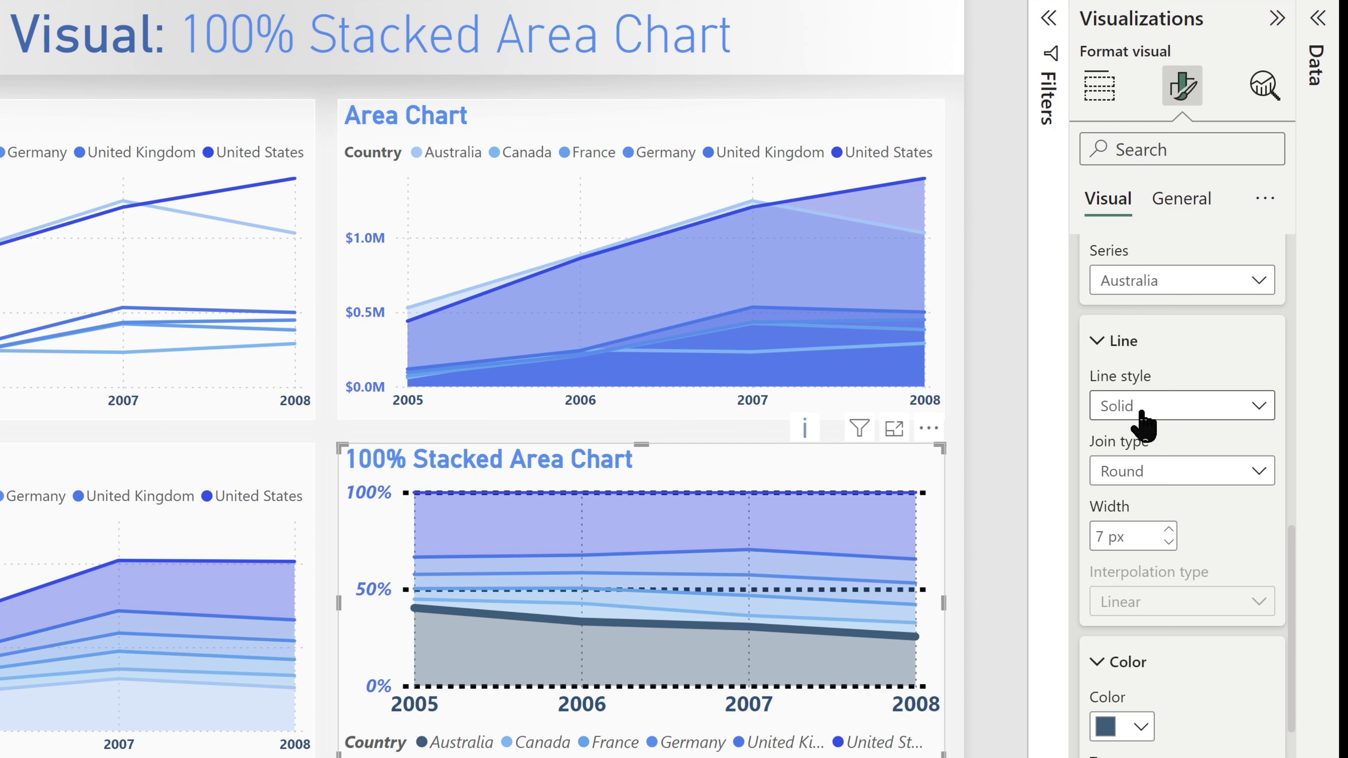
pyautogui.click(1097, 340)
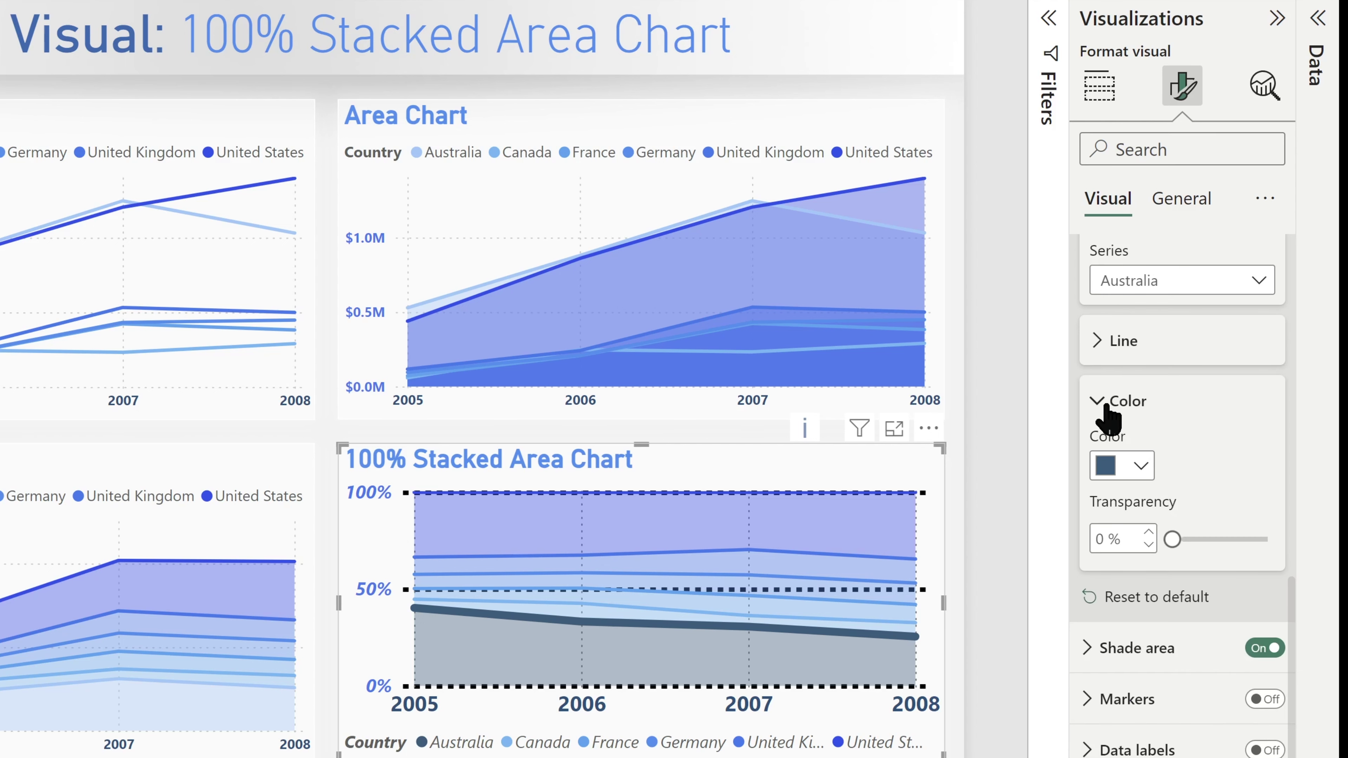
pyautogui.click(1106, 407)
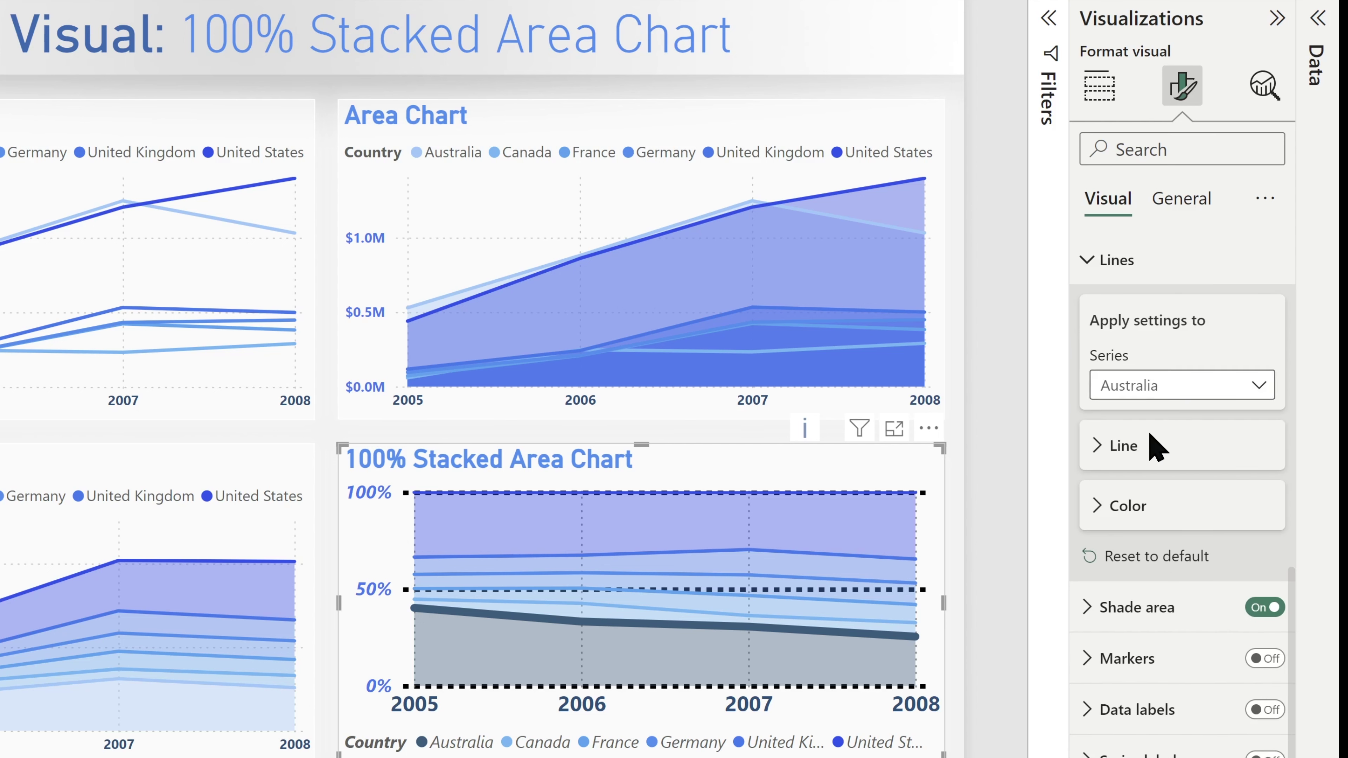
# - Try out the Australia line's transparency and return it to 0%
pyautogui.click(1095, 456)
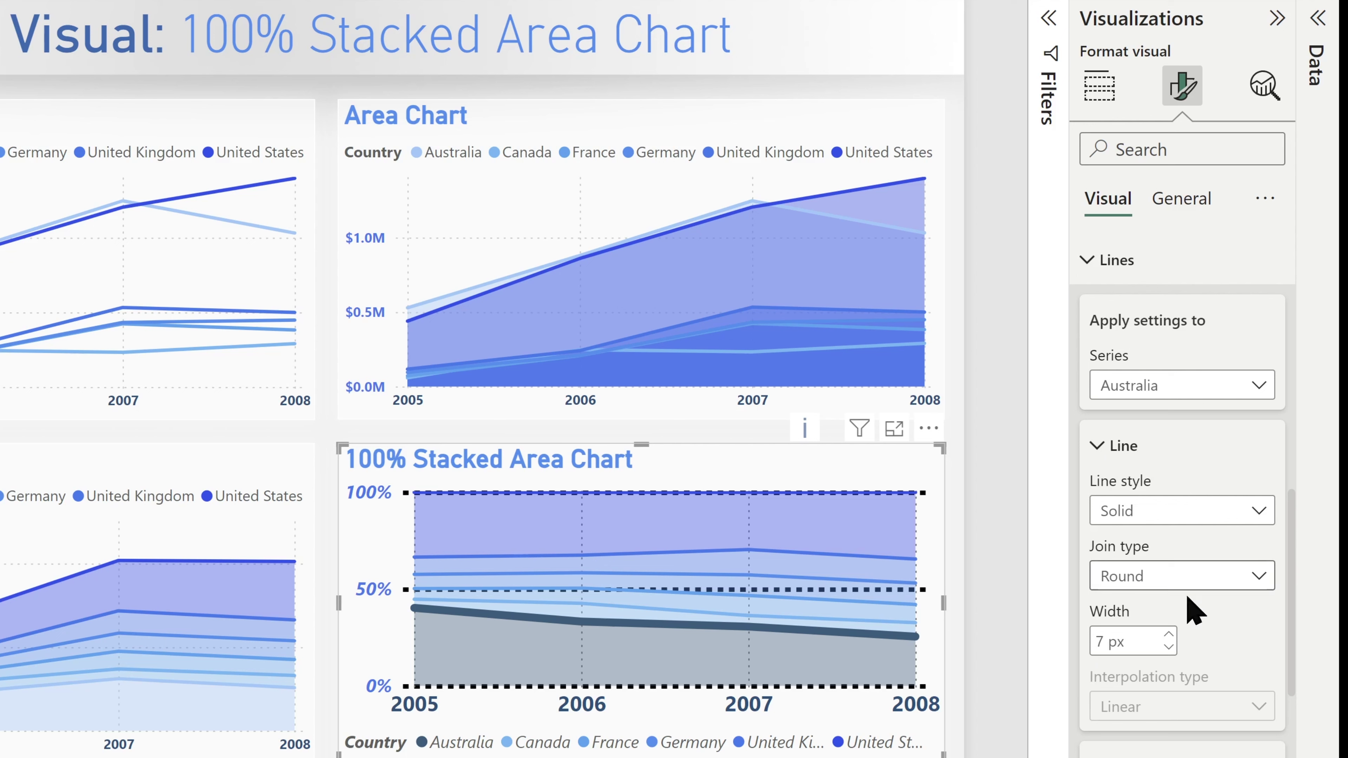
pyautogui.scroll(-4, 1193, 620)
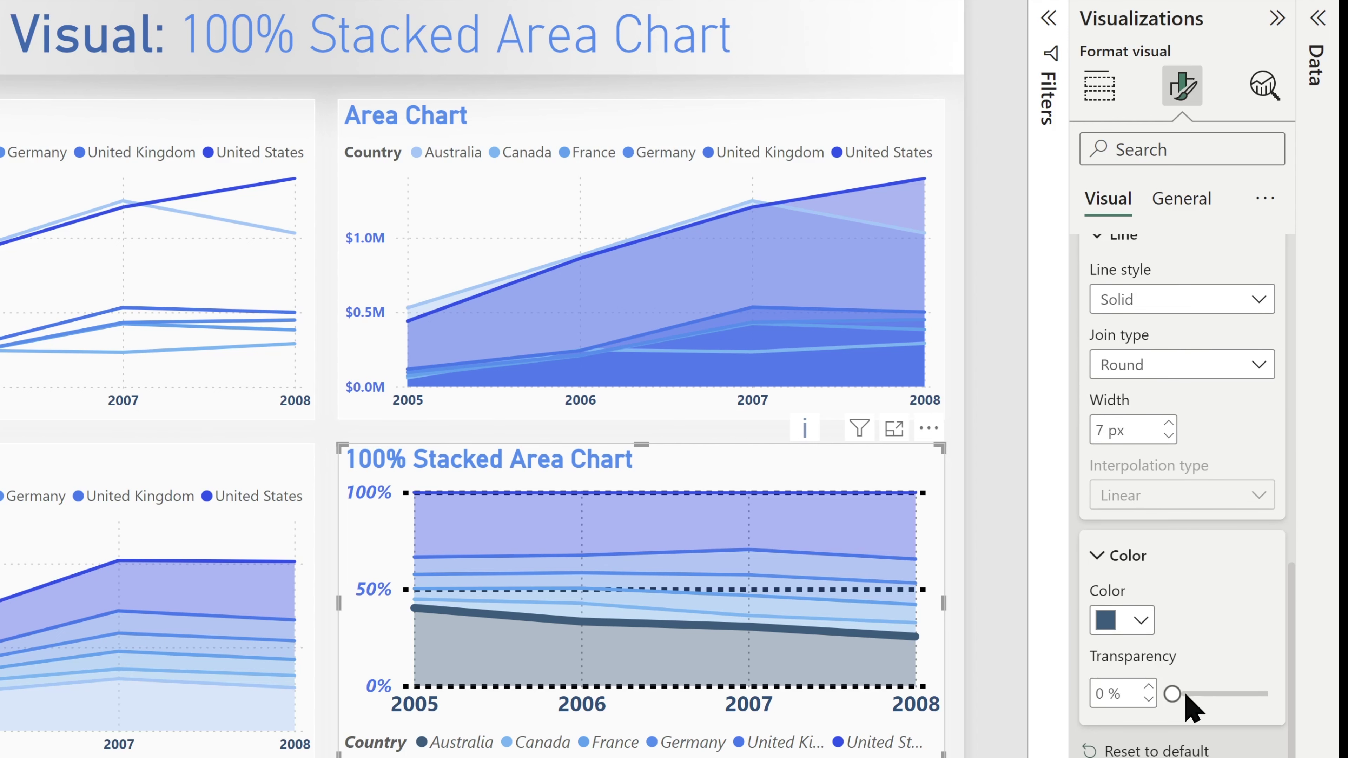
pyautogui.moveTo(1203, 691); pyautogui.dragTo(1144, 722)
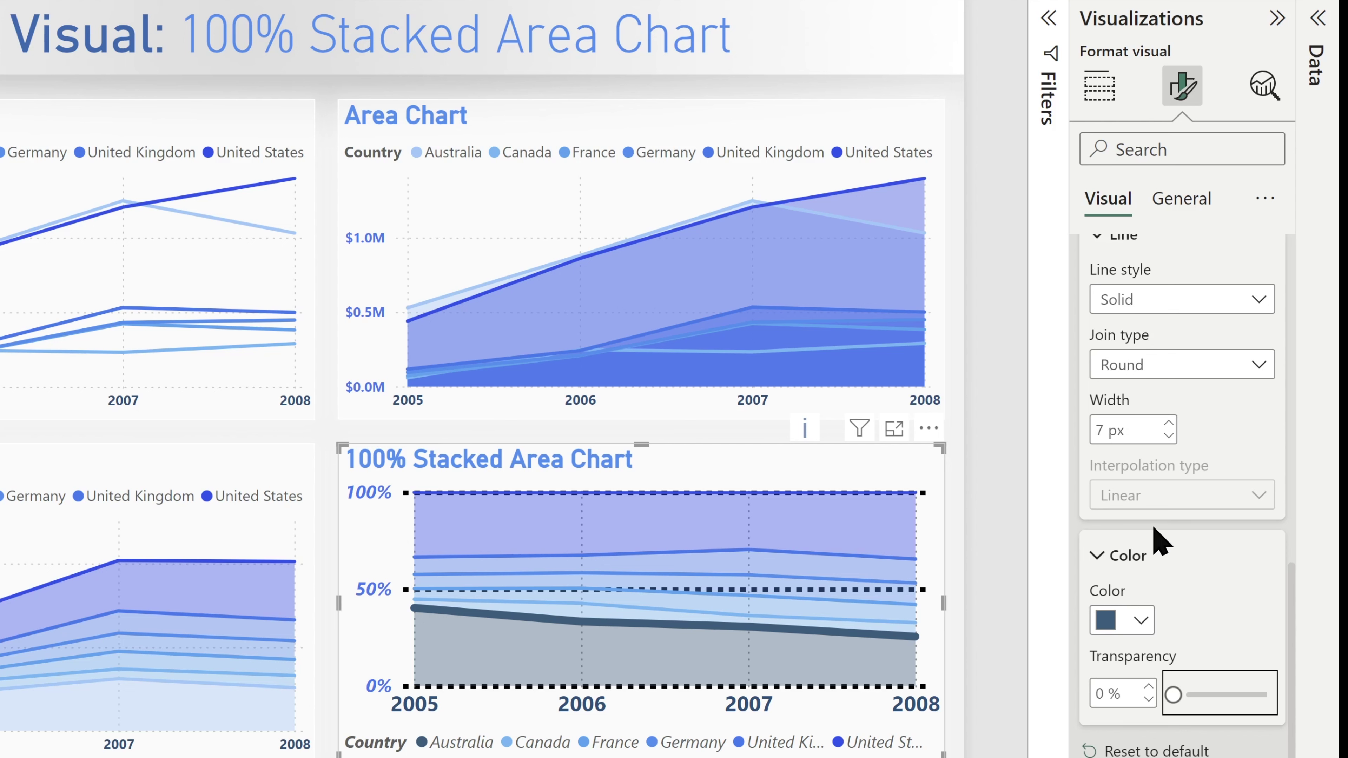
pyautogui.click(1096, 555)
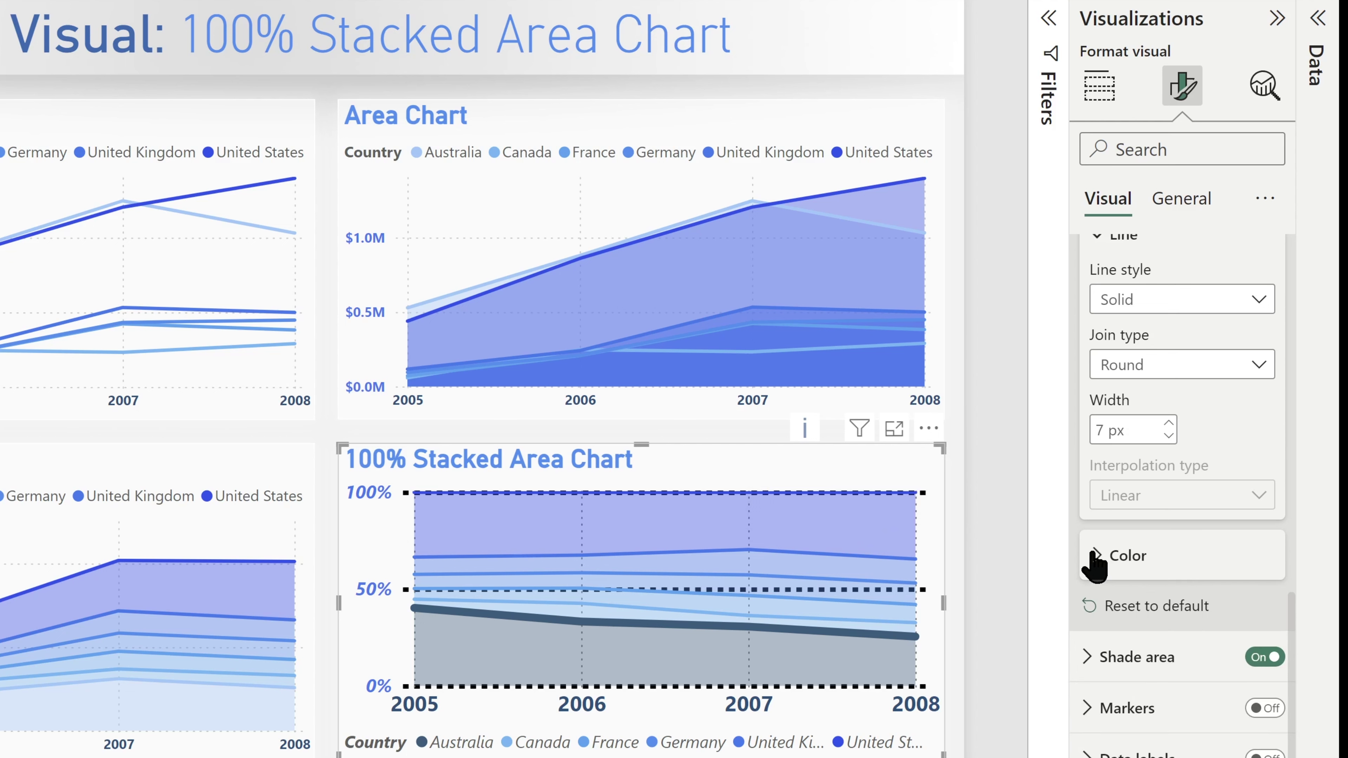
pyautogui.scroll(-1, 1212, 476)
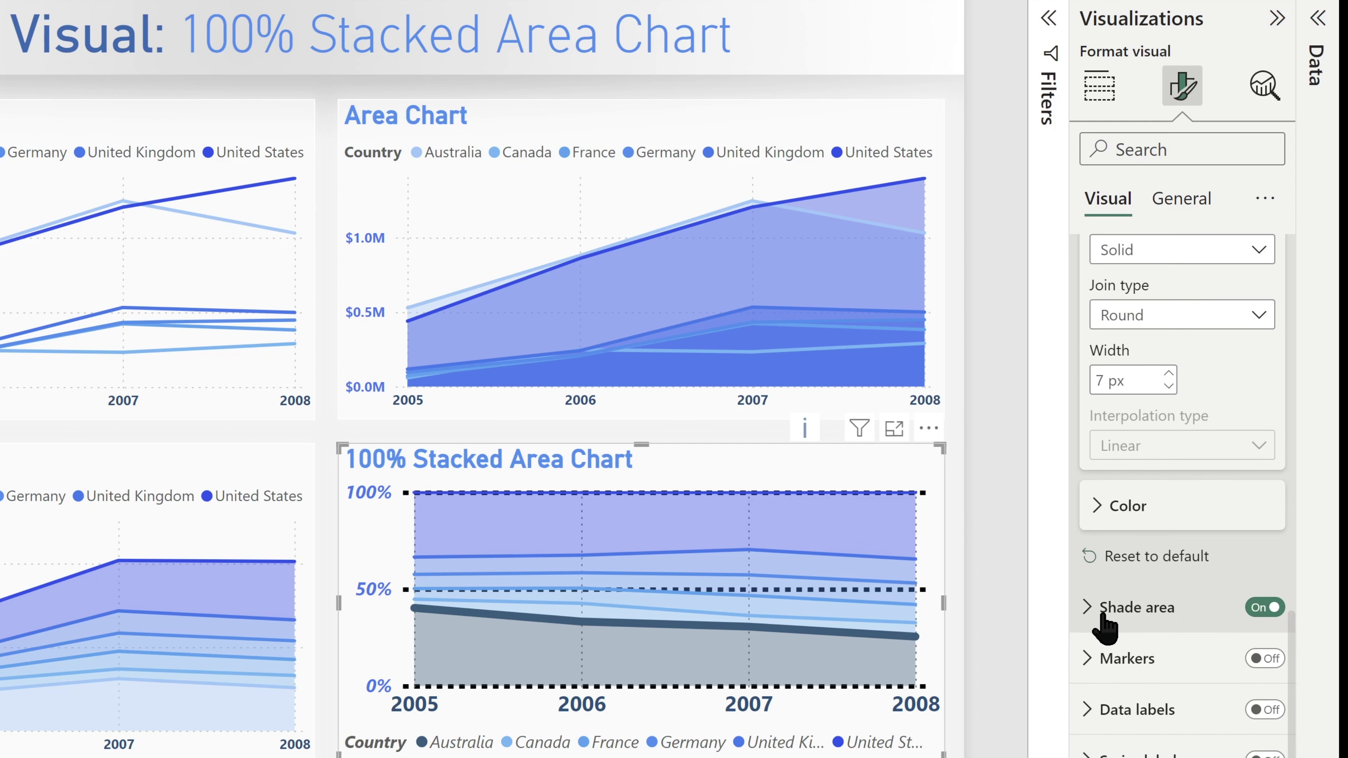
# - Hide the shaded areas under the chart's lines and show them again
pyautogui.click(1089, 604)
pyautogui.scroll(-3, 1220, 504)
pyautogui.click(1273, 394)
pyautogui.click(1268, 607)
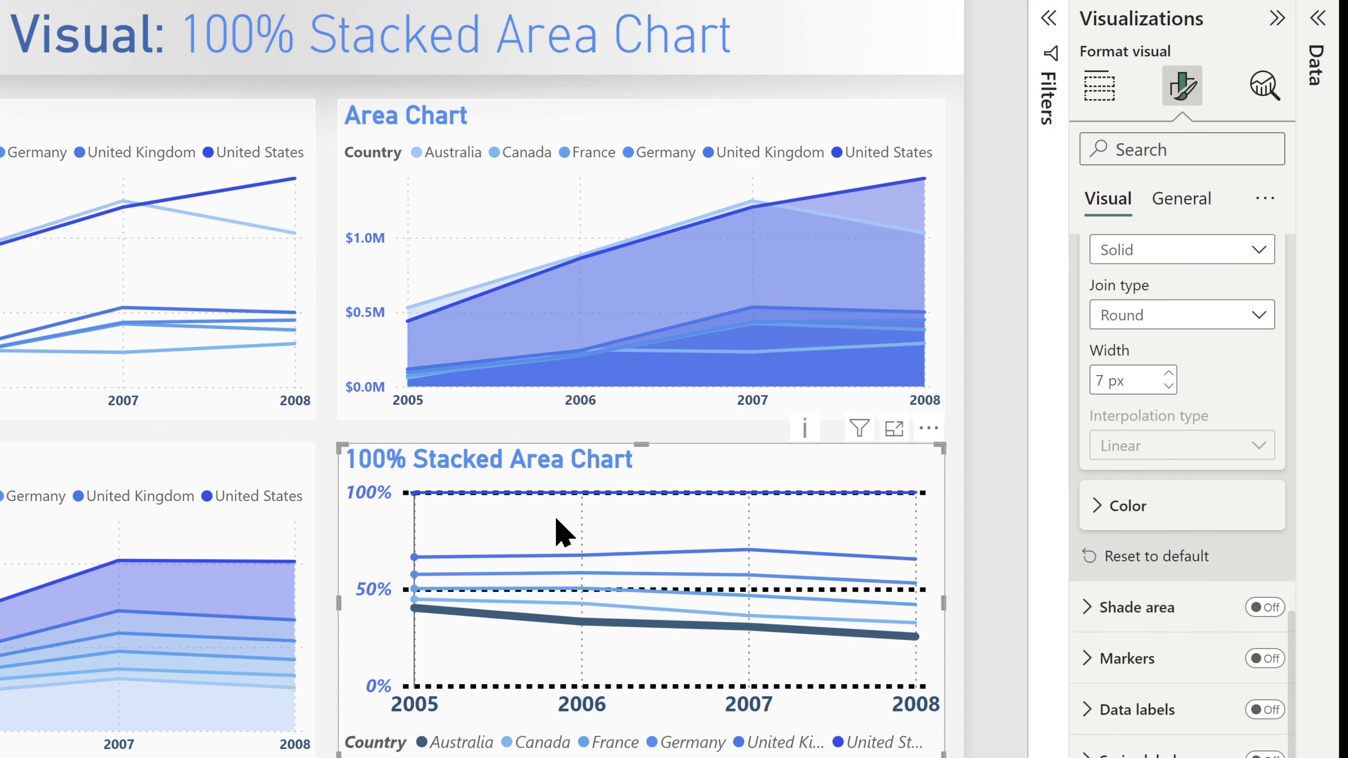
pyautogui.moveTo(811, 592)
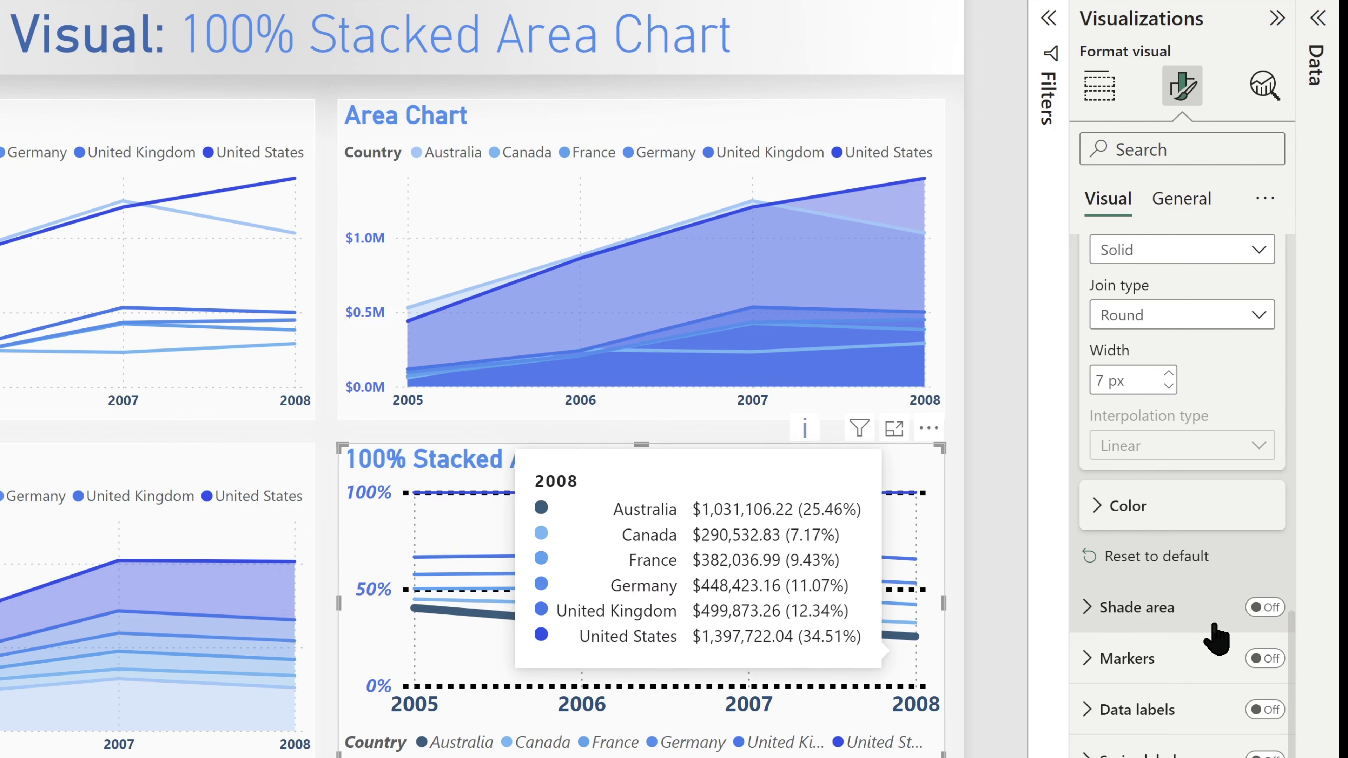
pyautogui.click(1267, 610)
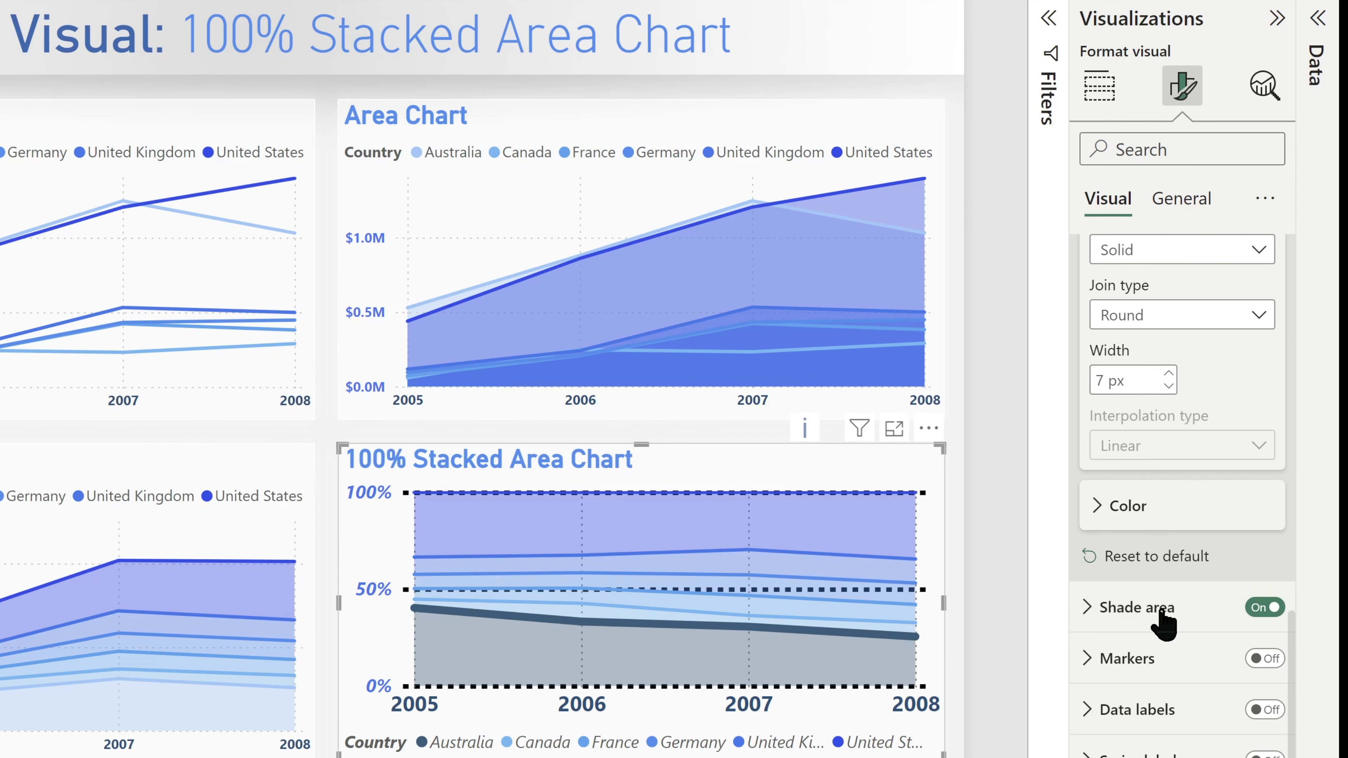
# - Review the shade area's line color matching and area transparency settings for all series
pyautogui.click(1088, 609)
pyautogui.scroll(-5, 1211, 529)
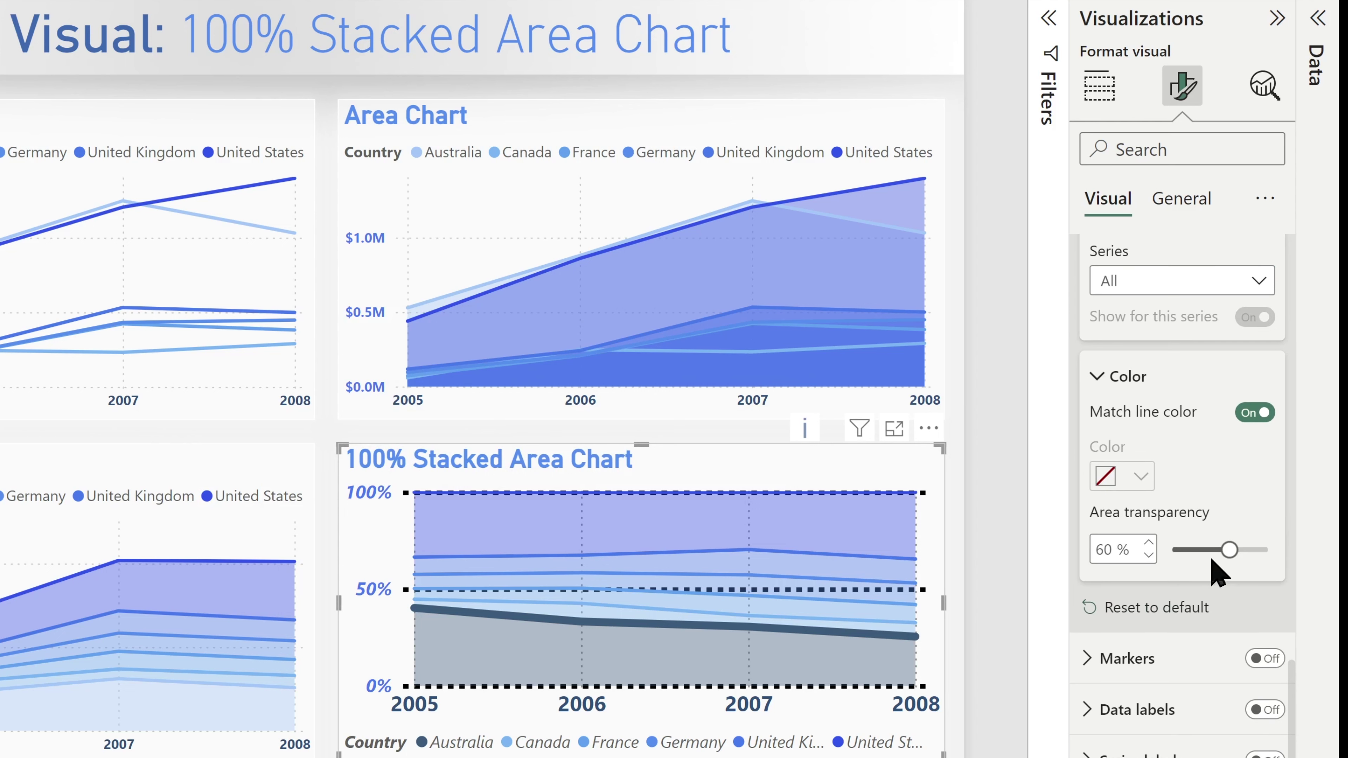
pyautogui.click(1098, 377)
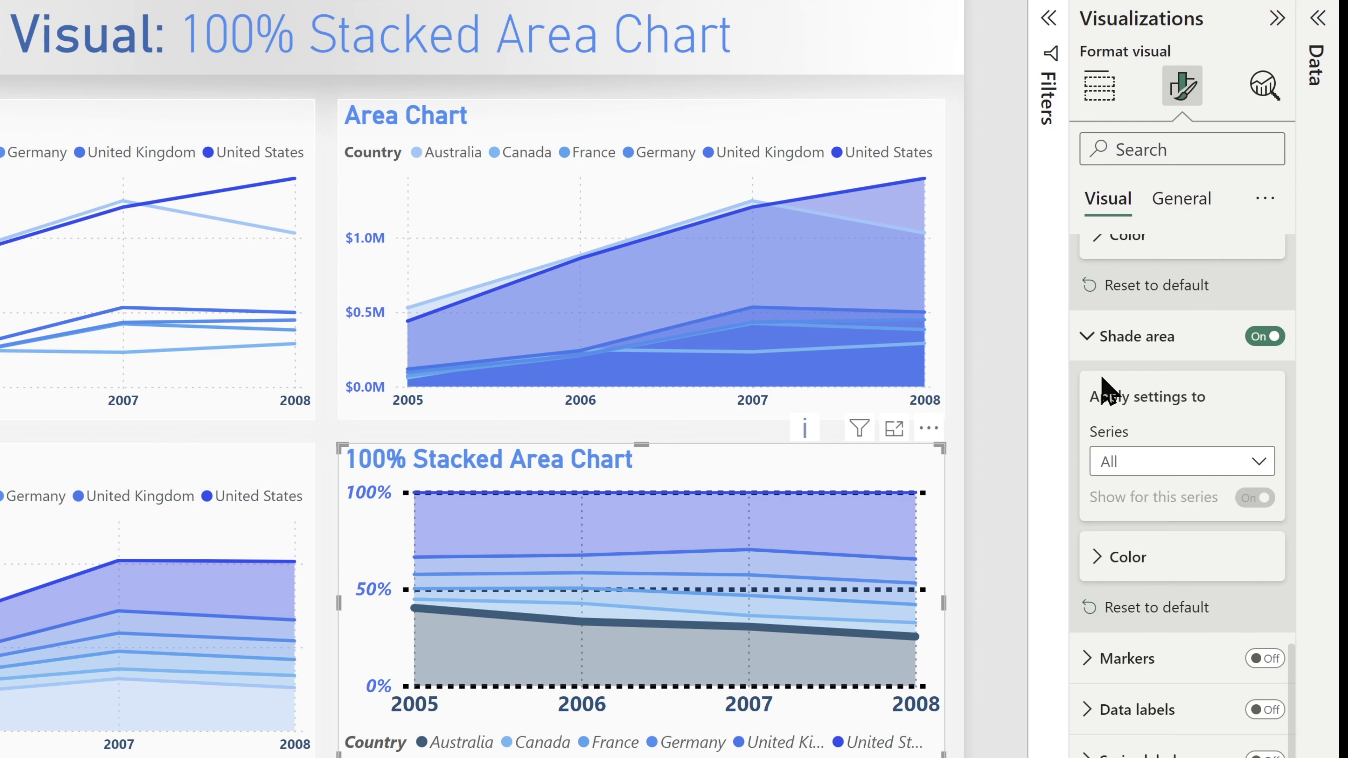
# - Turn the markers on for all series and off again
pyautogui.click(1088, 658)
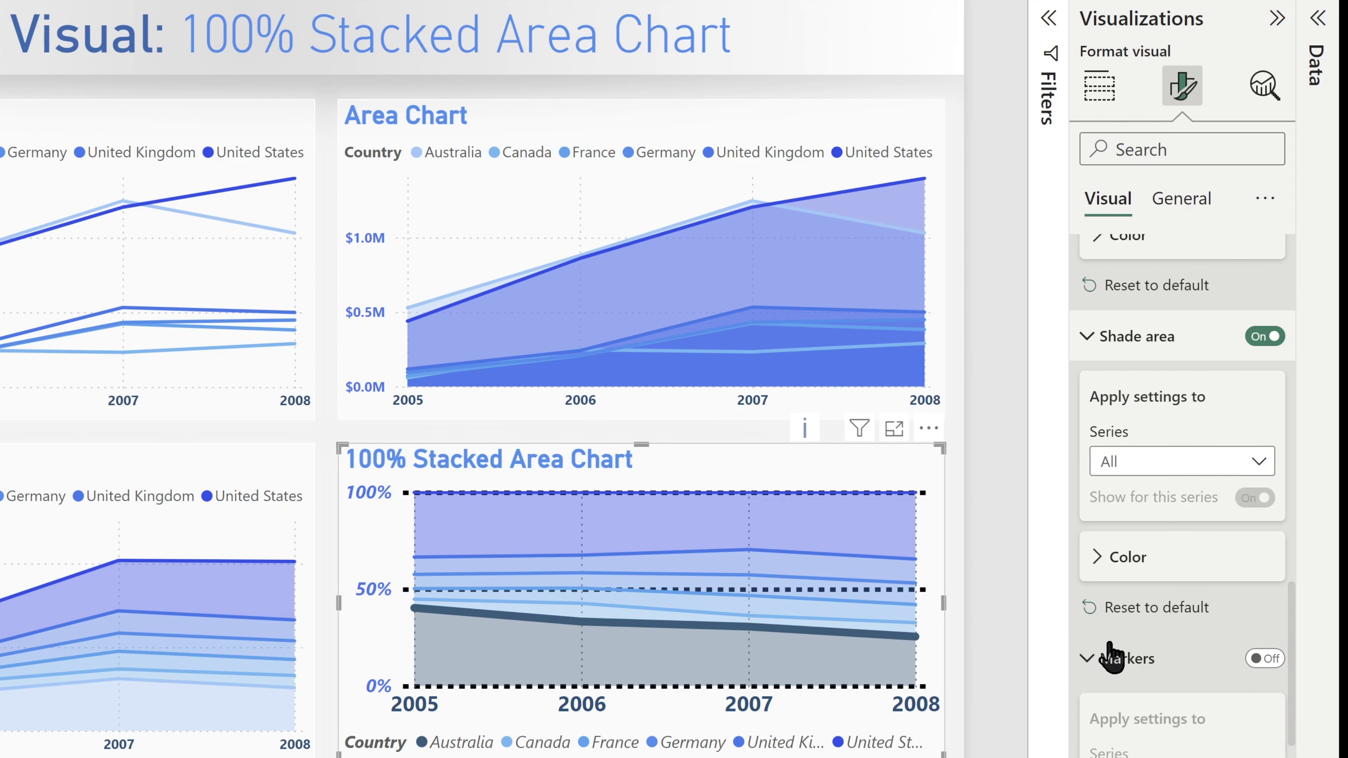
pyautogui.scroll(-4, 1198, 587)
pyautogui.click(1265, 449)
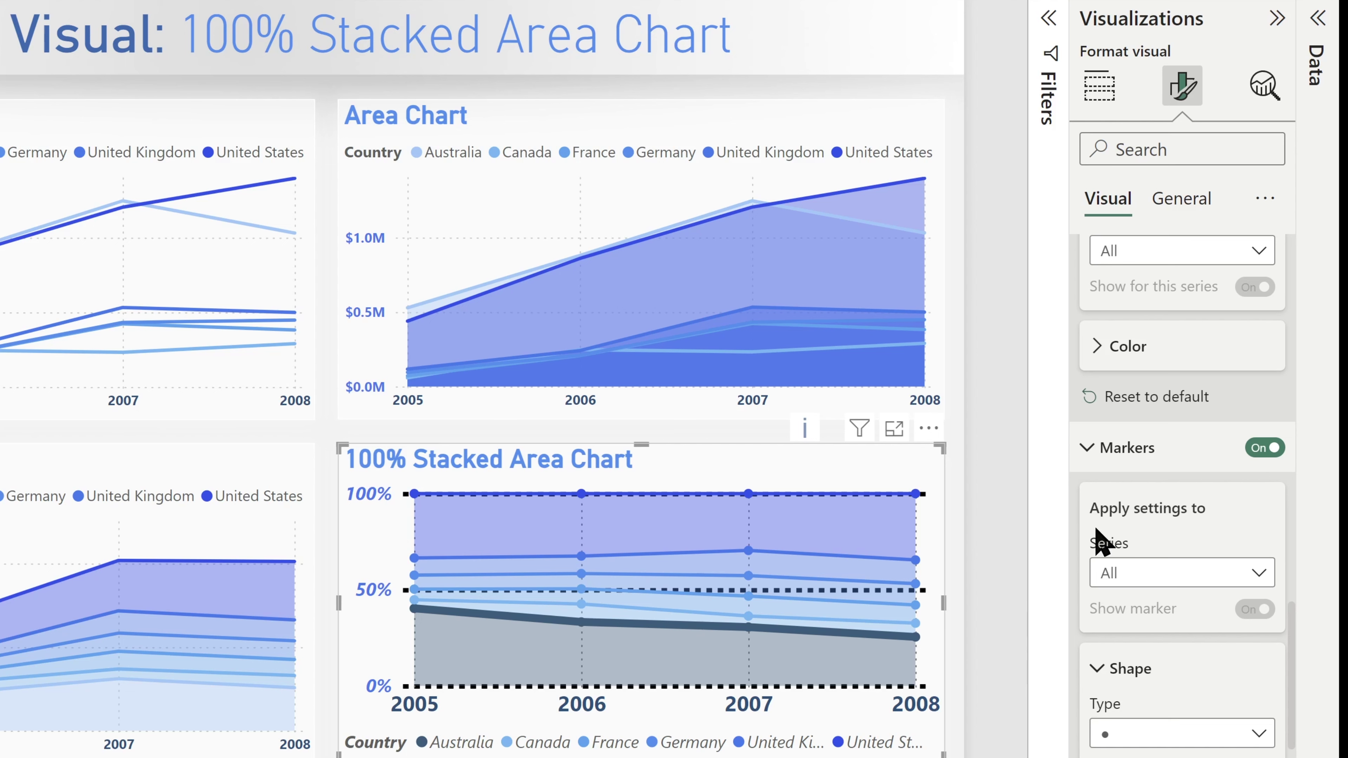
pyautogui.click(1264, 448)
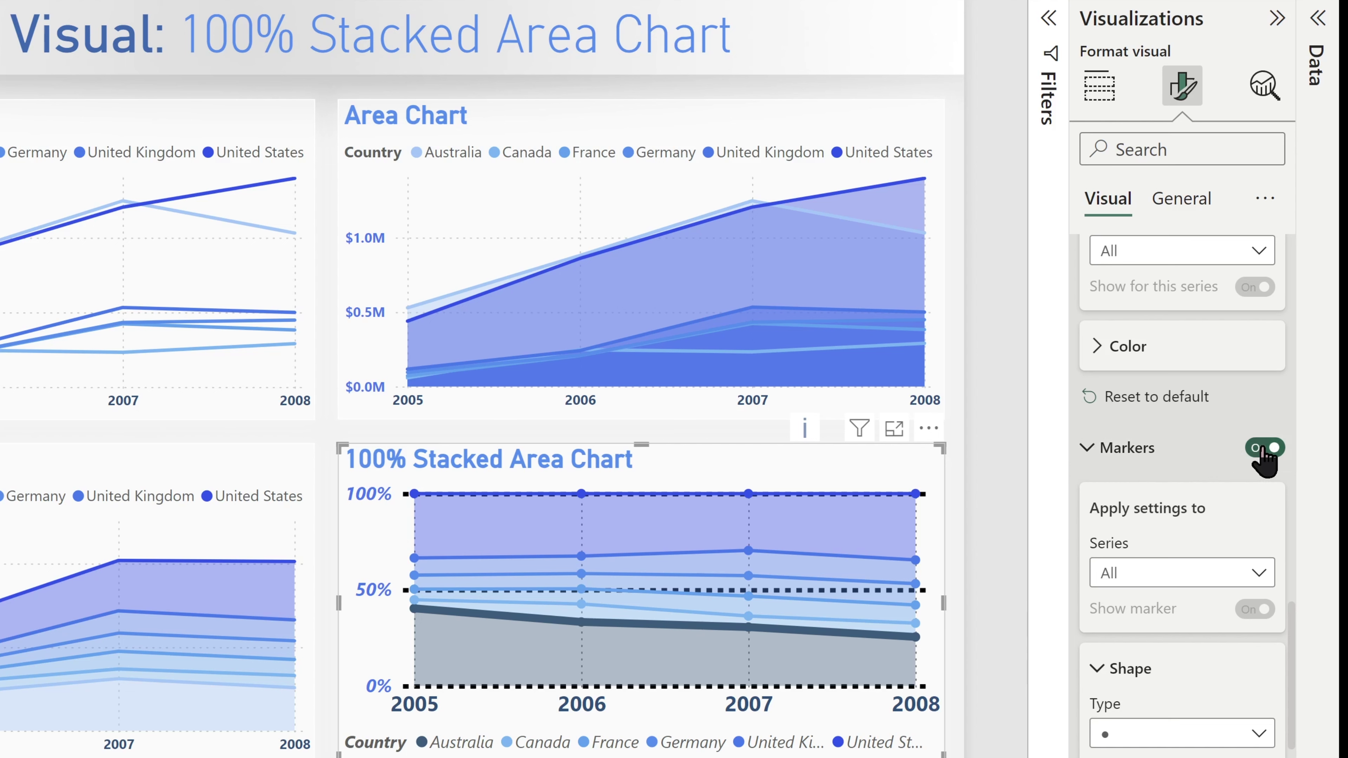
pyautogui.click(1120, 462)
# - Turn on the data labels for all series of the 100% Stacked Area Chart
pyautogui.click(1091, 710)
pyautogui.scroll(-4, 1179, 623)
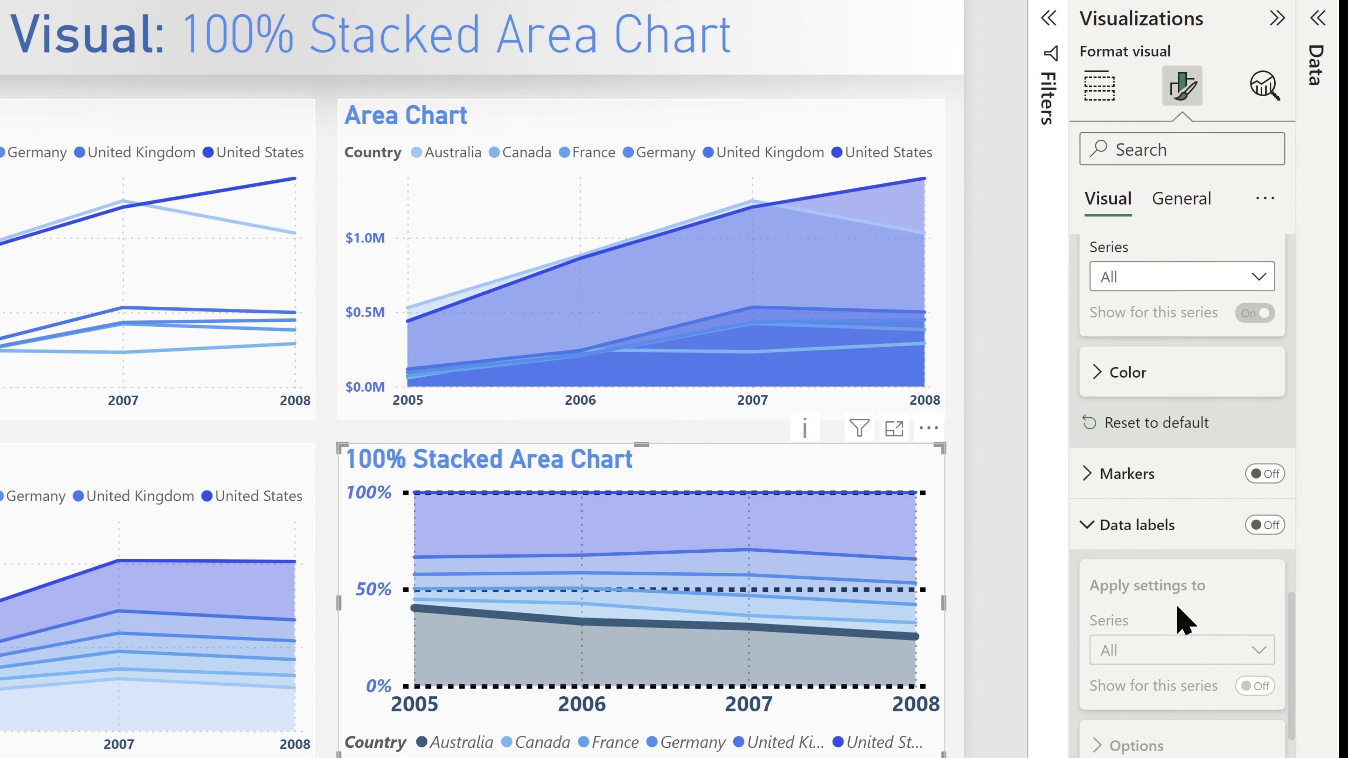
pyautogui.click(1277, 502)
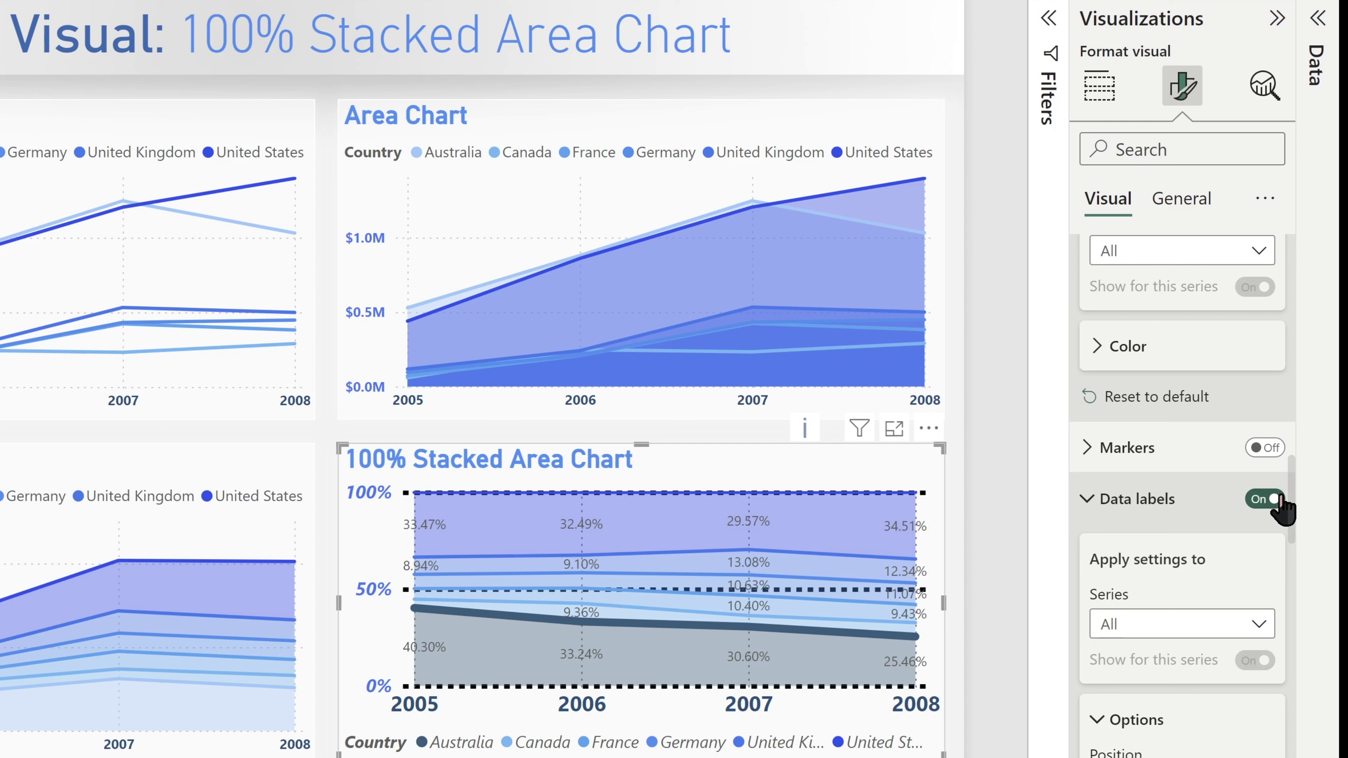
pyautogui.scroll(-10, 1234, 527)
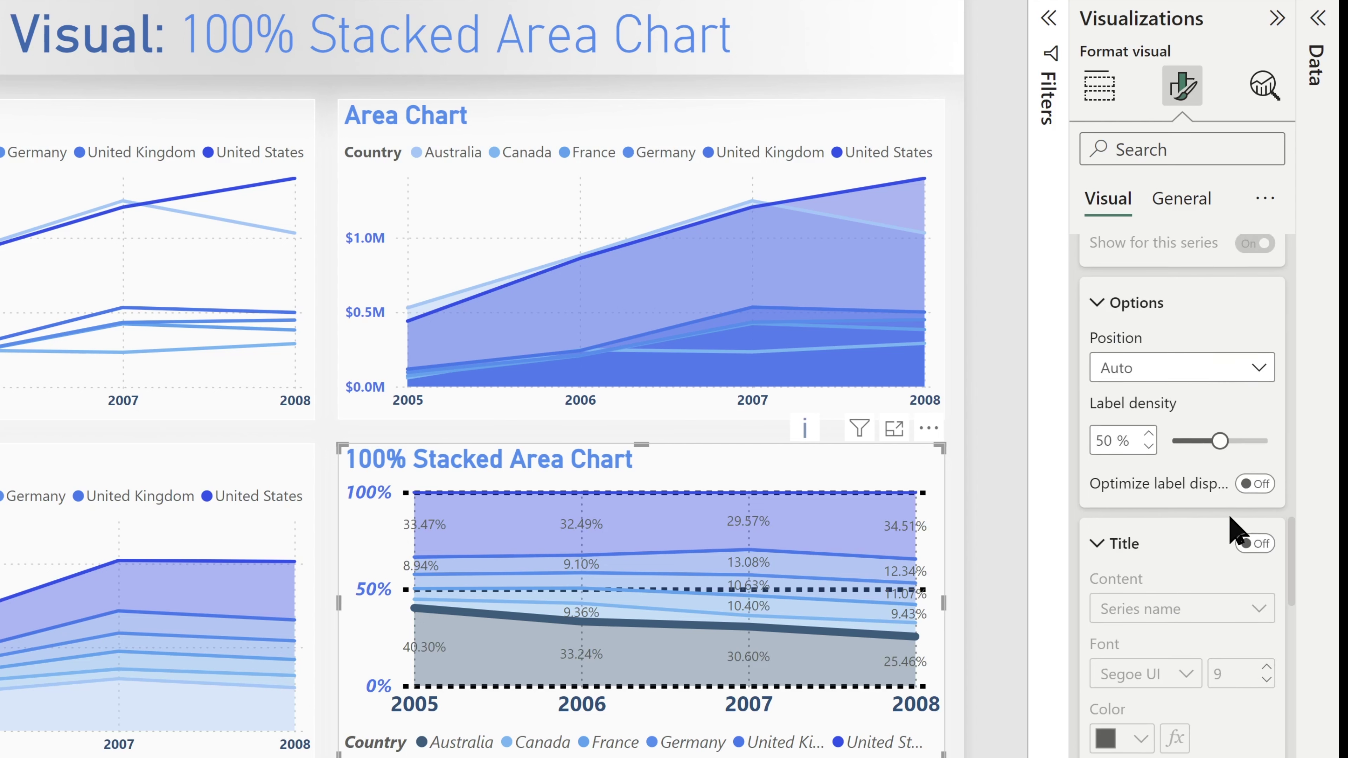
# - Show the series name titles in the data labels and hide them again
pyautogui.click(1254, 331)
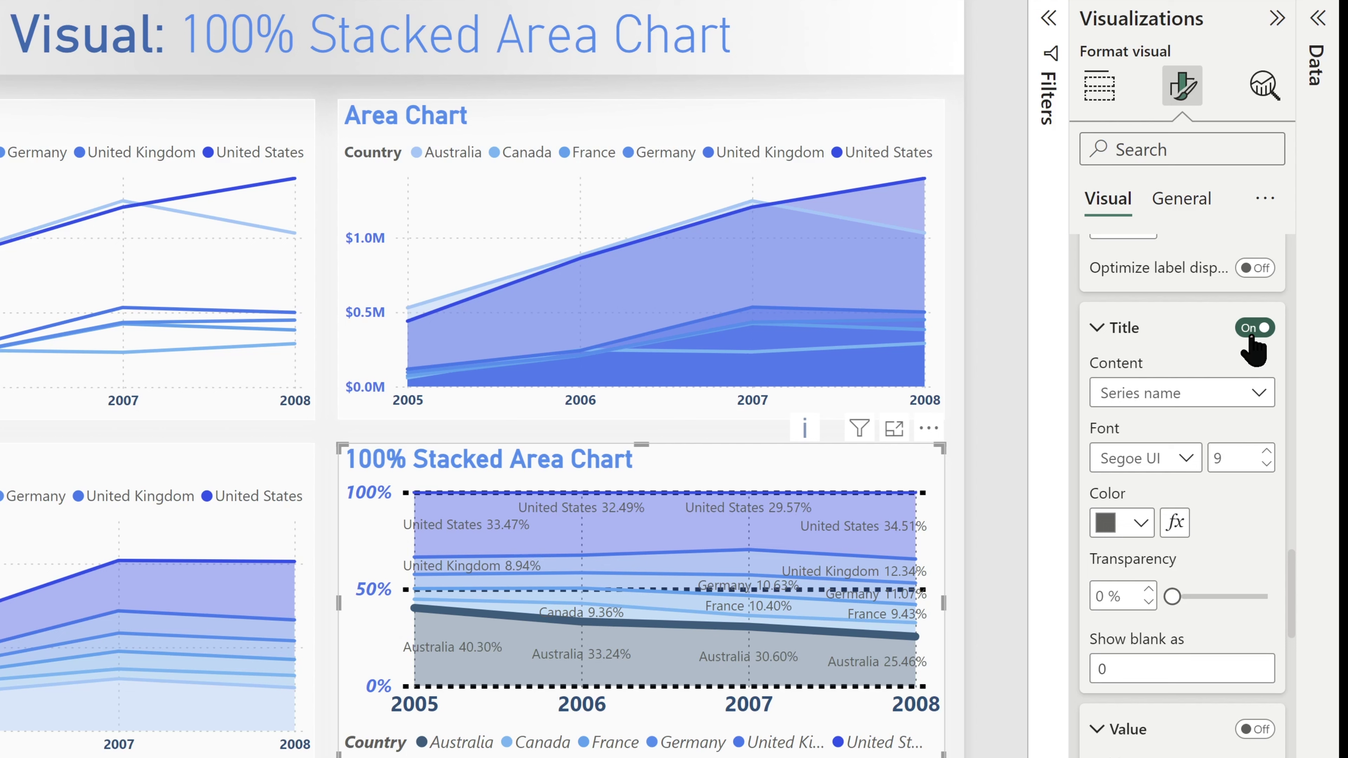
pyautogui.click(1253, 339)
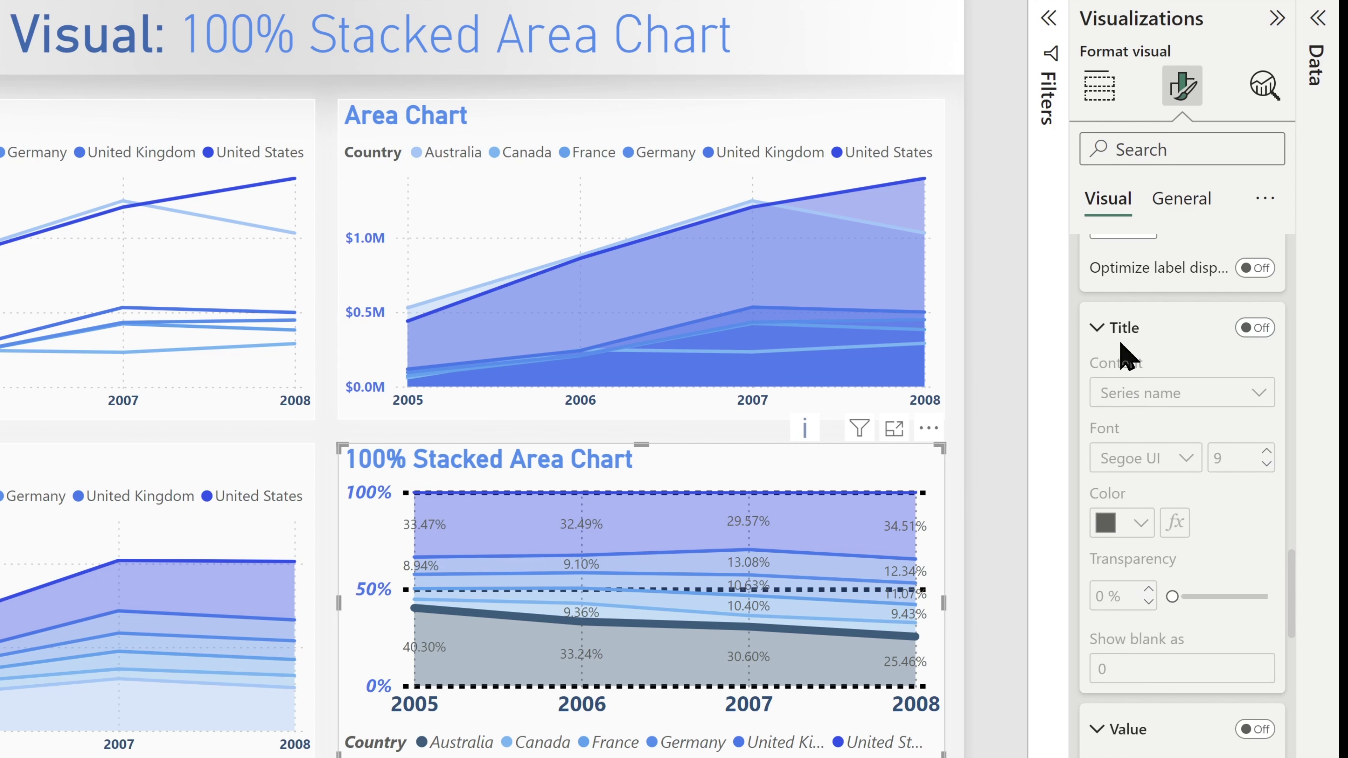
pyautogui.click(1097, 330)
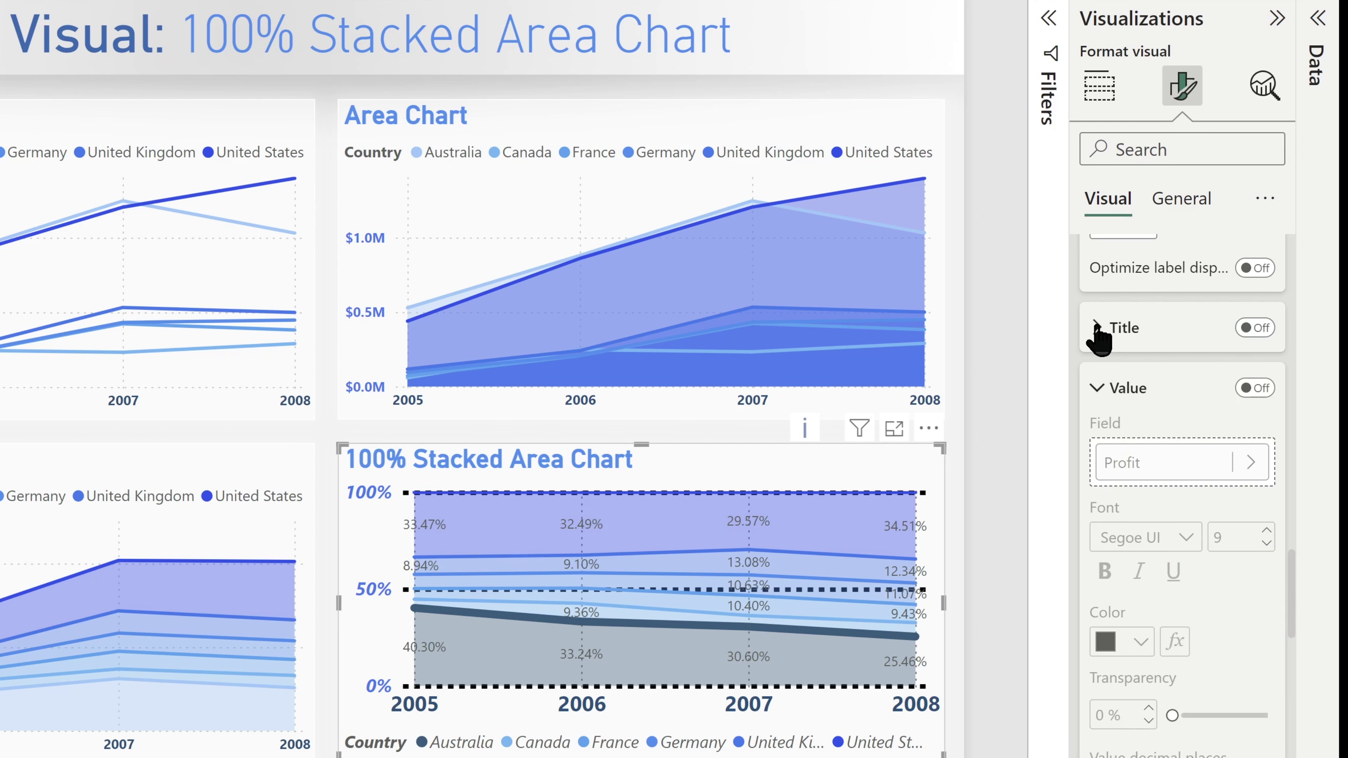
pyautogui.click(1112, 396)
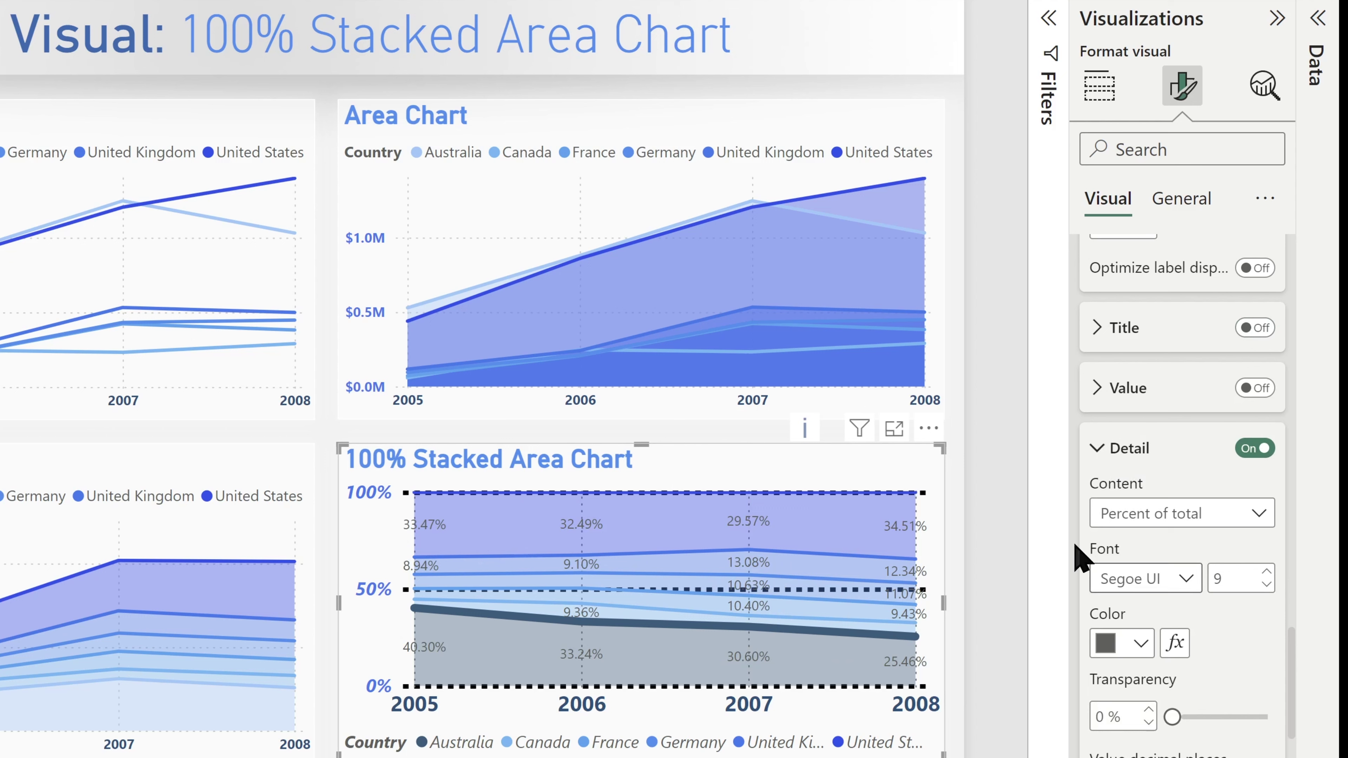
pyautogui.click(1096, 447)
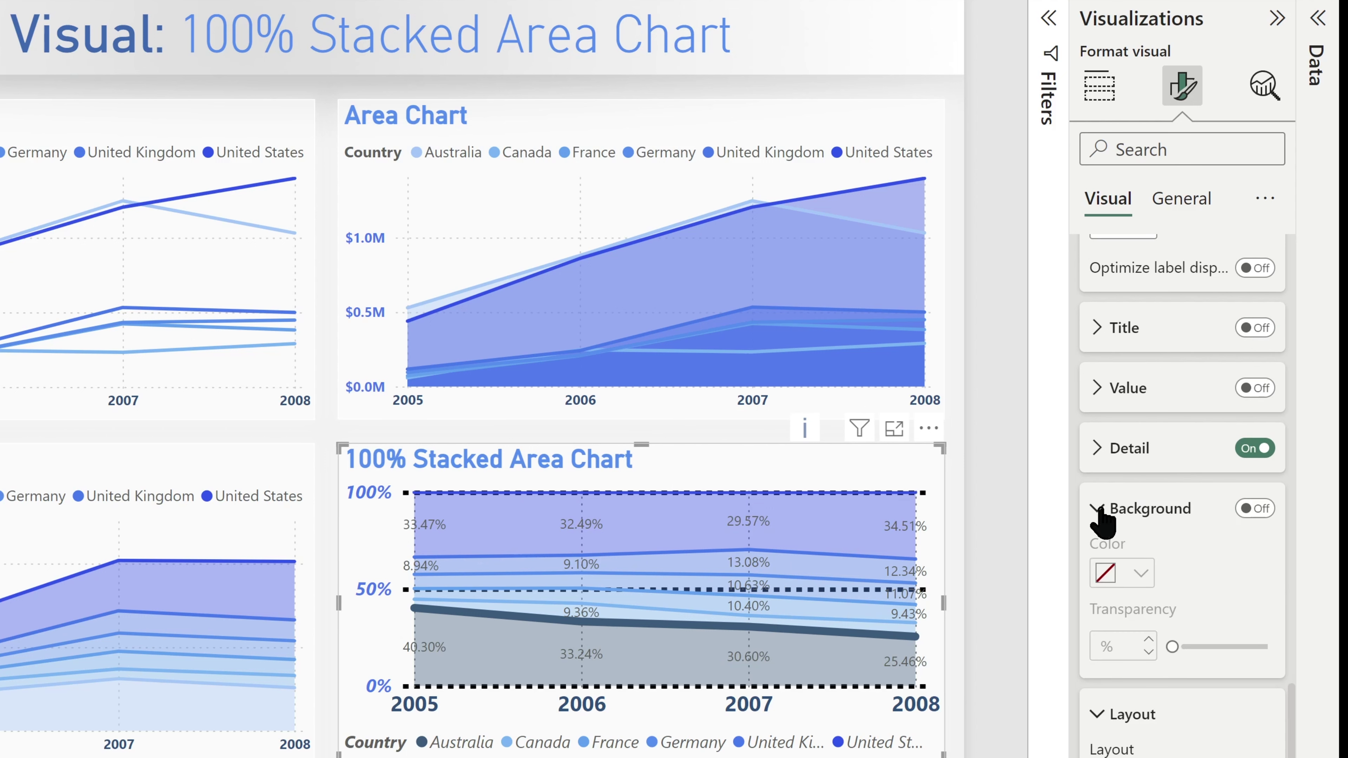
# - Enable the background of the data labels, and switch the chart's data labels off
pyautogui.click(1255, 509)
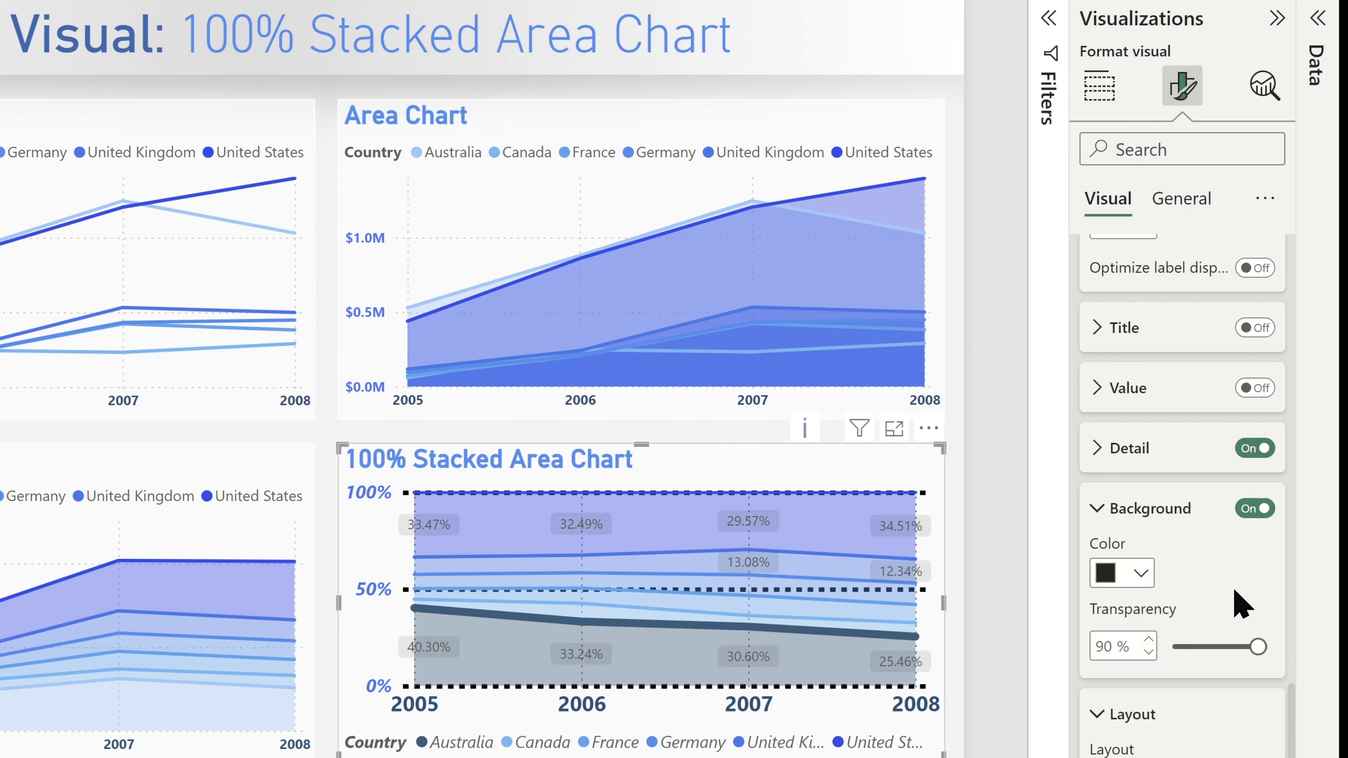
pyautogui.click(1098, 510)
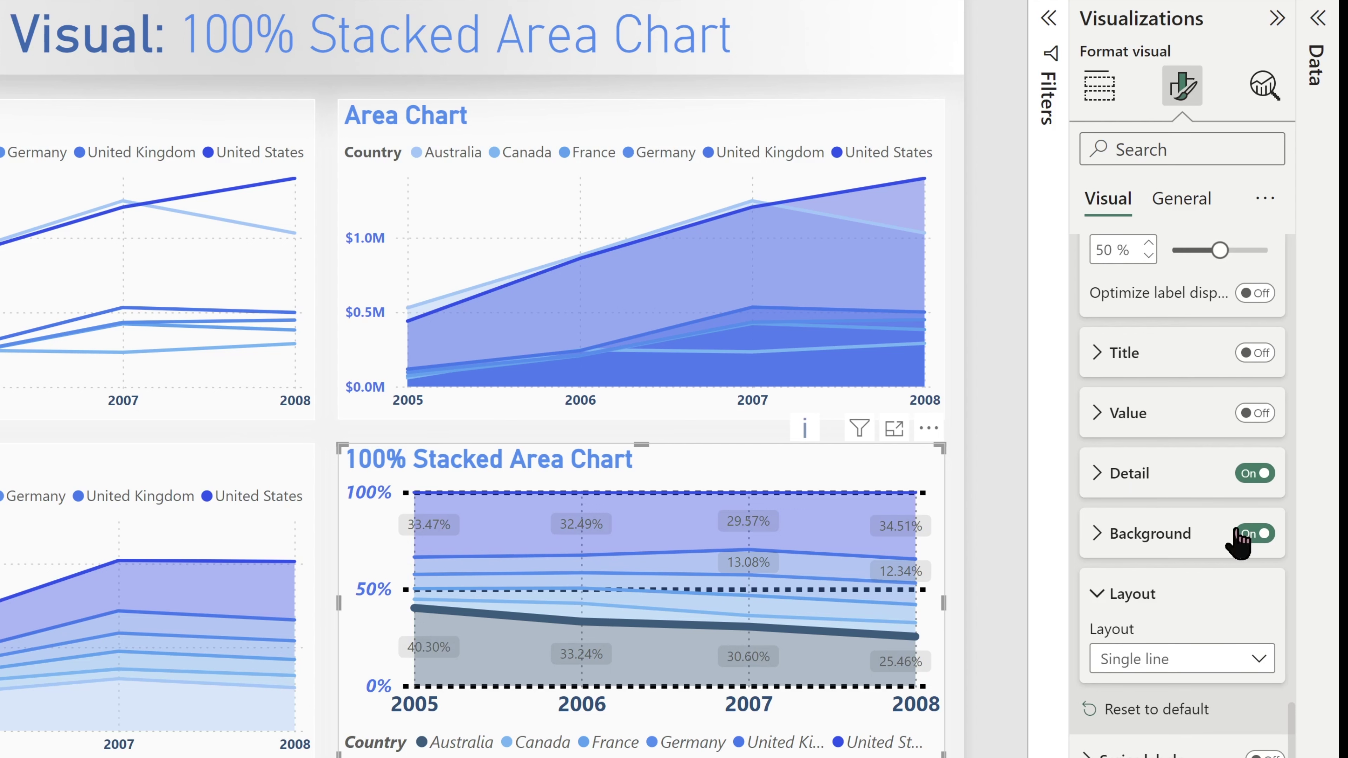
pyautogui.scroll(8, 1231, 314)
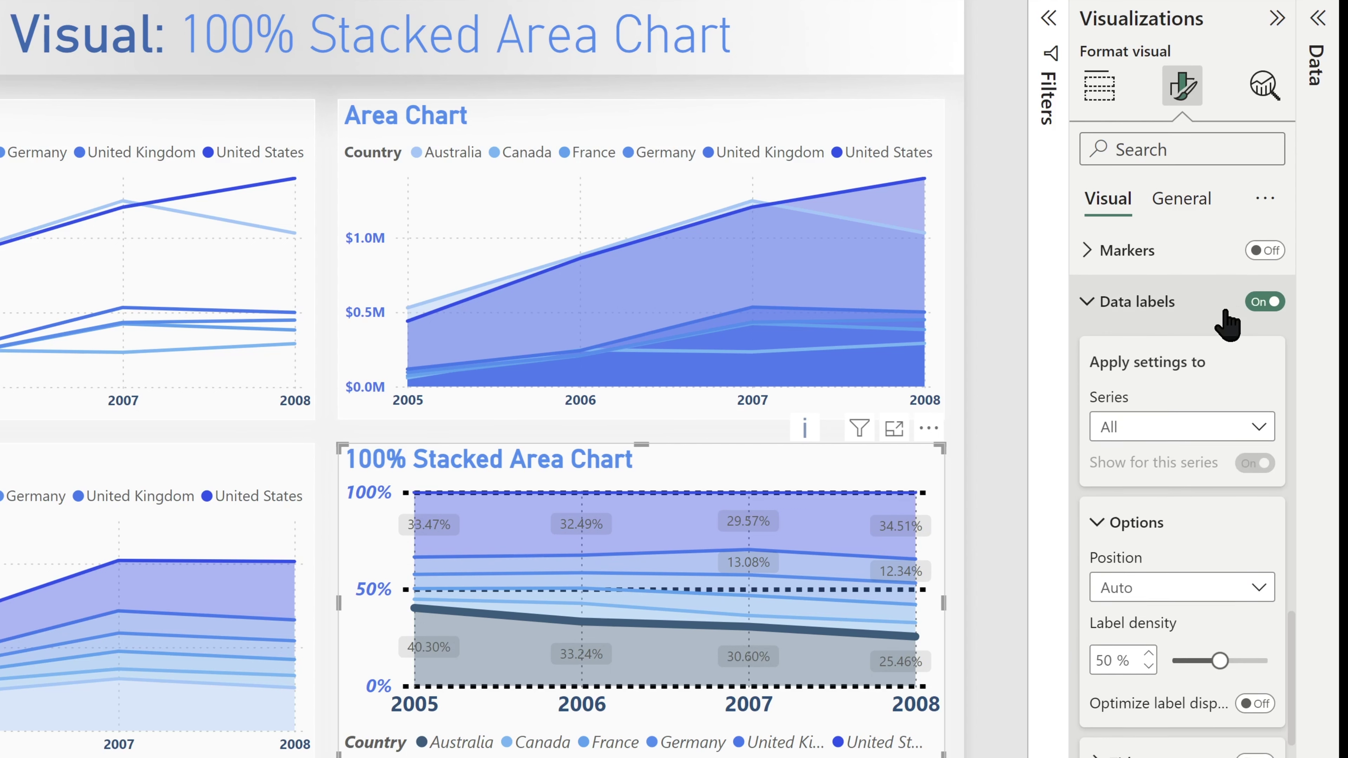
pyautogui.click(1266, 303)
# - Review the series labels settings of the 100% Stacked Area Chart
pyautogui.scroll(-2, 1231, 558)
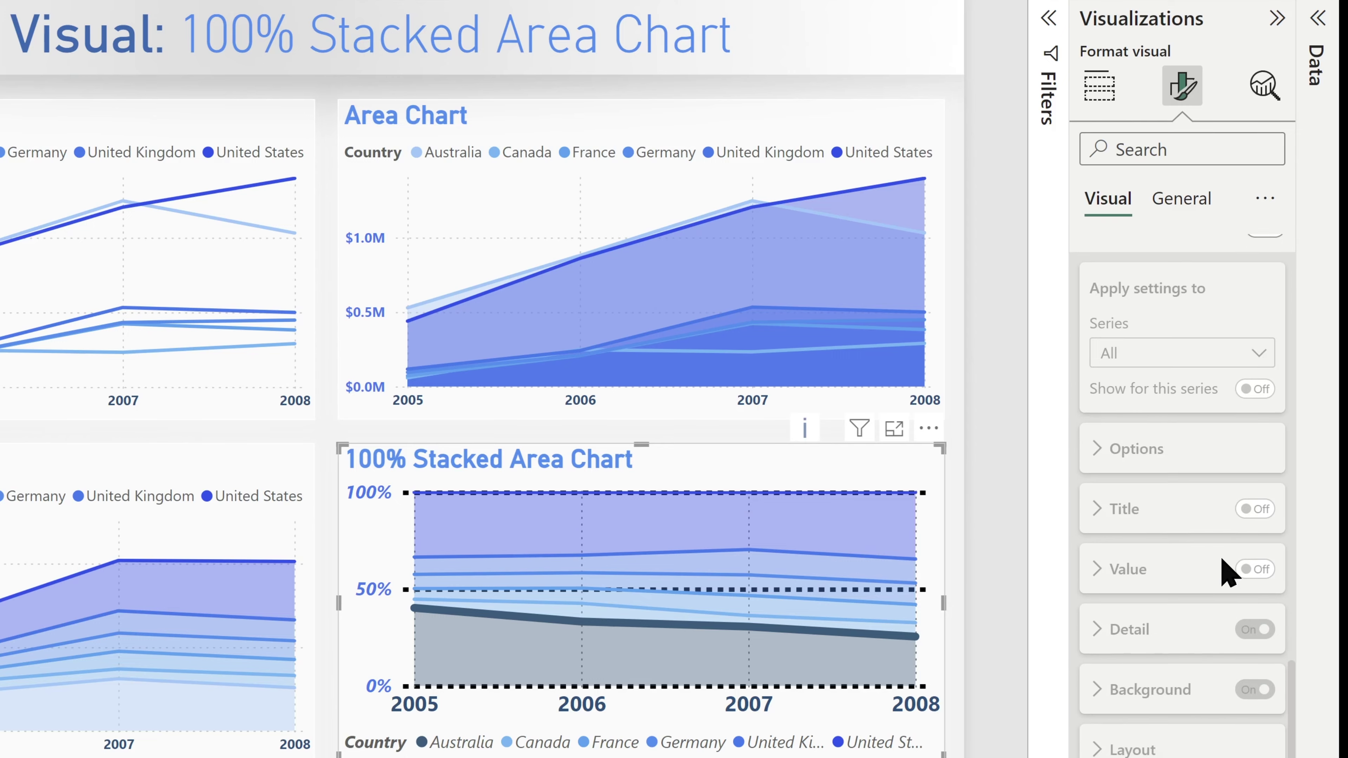
pyautogui.scroll(-2, 1226, 570)
pyautogui.click(1088, 647)
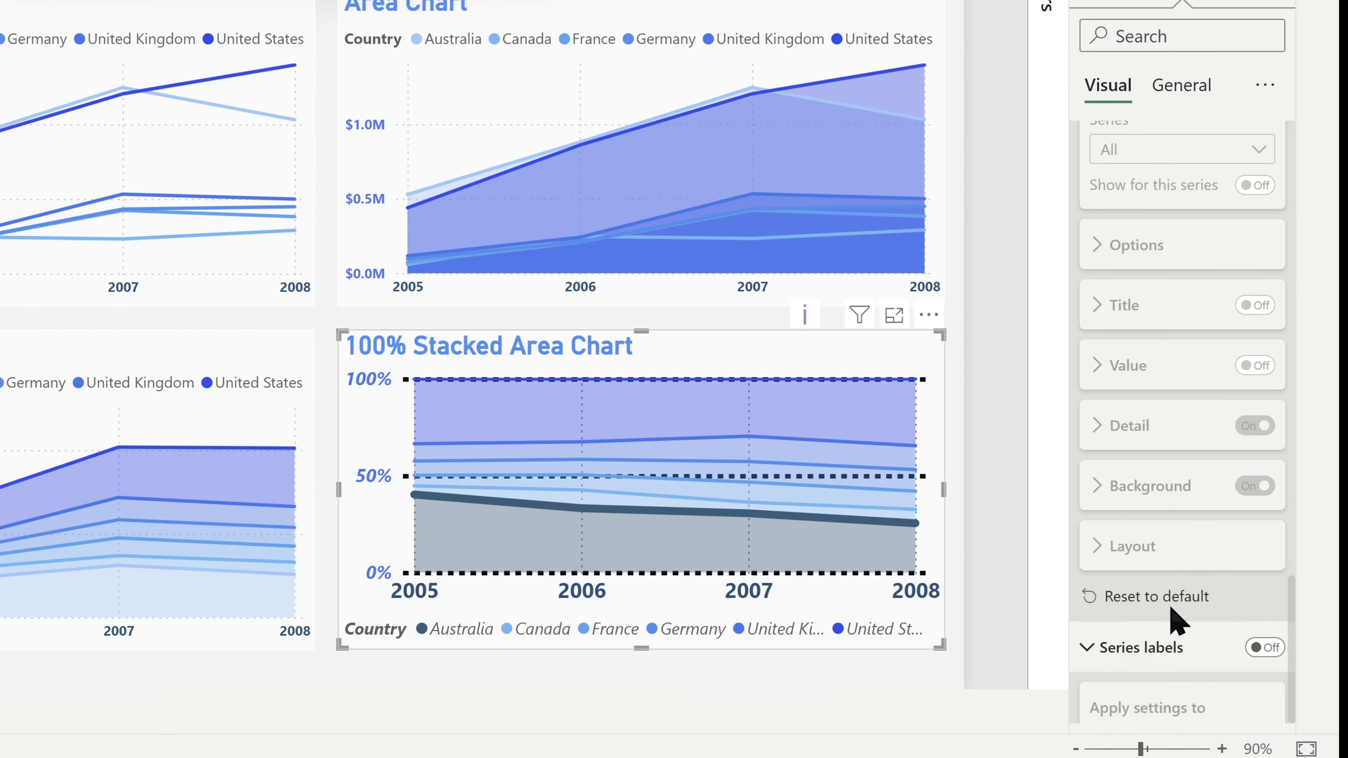
pyautogui.scroll(-4, 1176, 610)
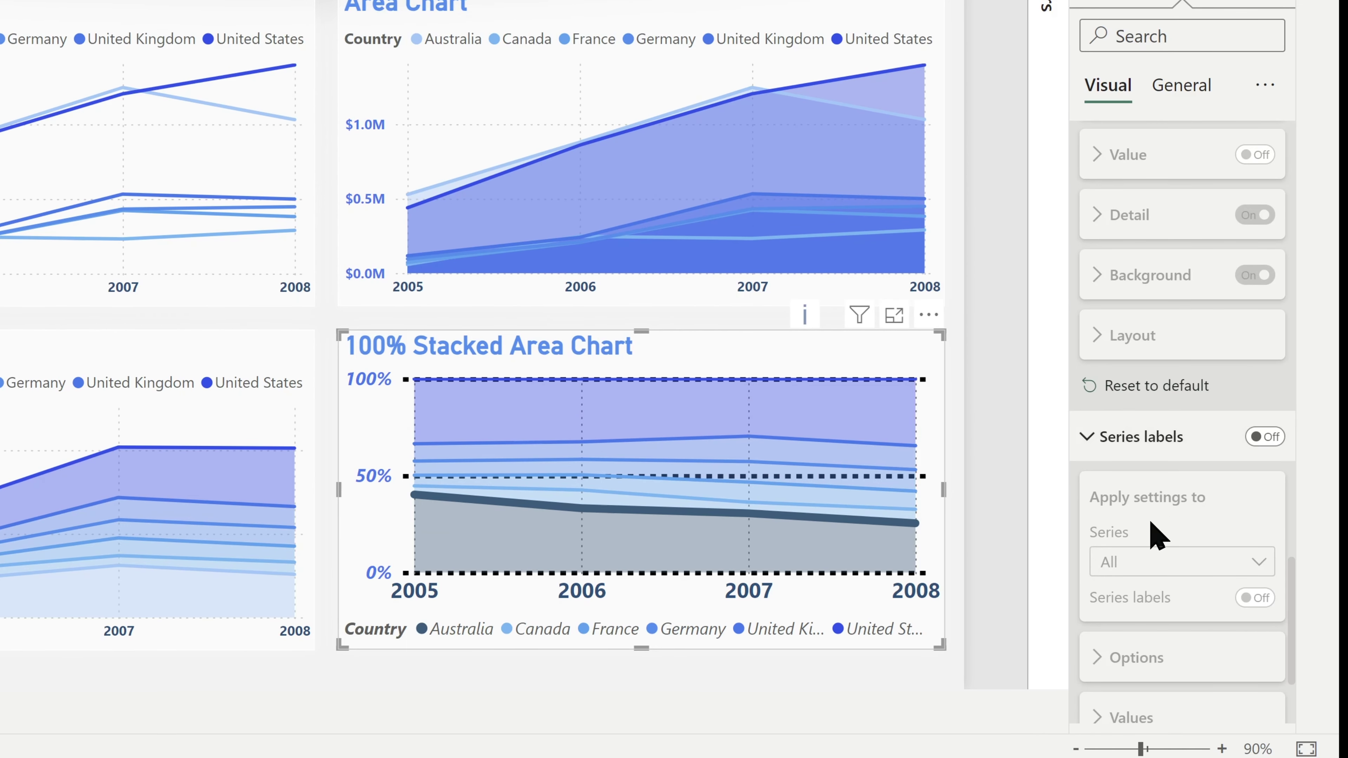
pyautogui.click(1088, 436)
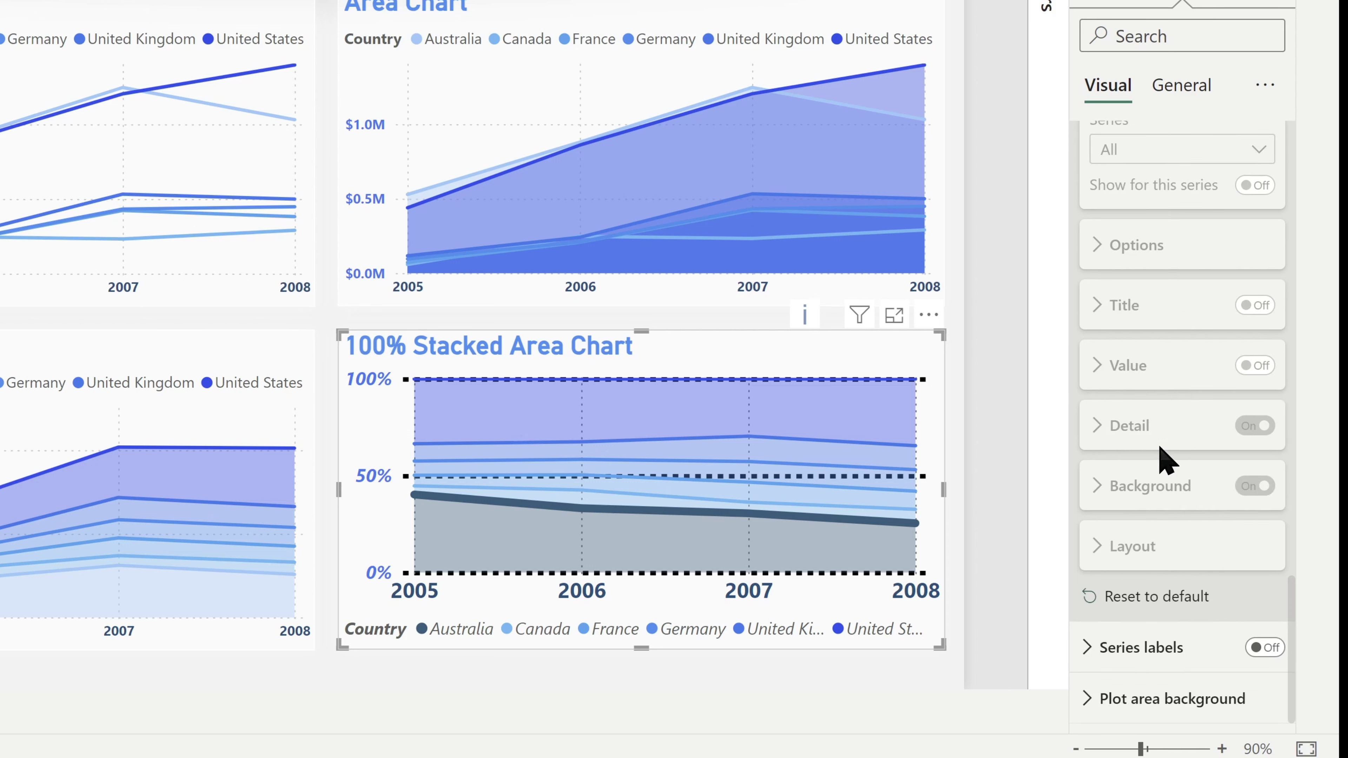
# - Examine the plot area background's image, image fit and transparency settings
pyautogui.click(1089, 702)
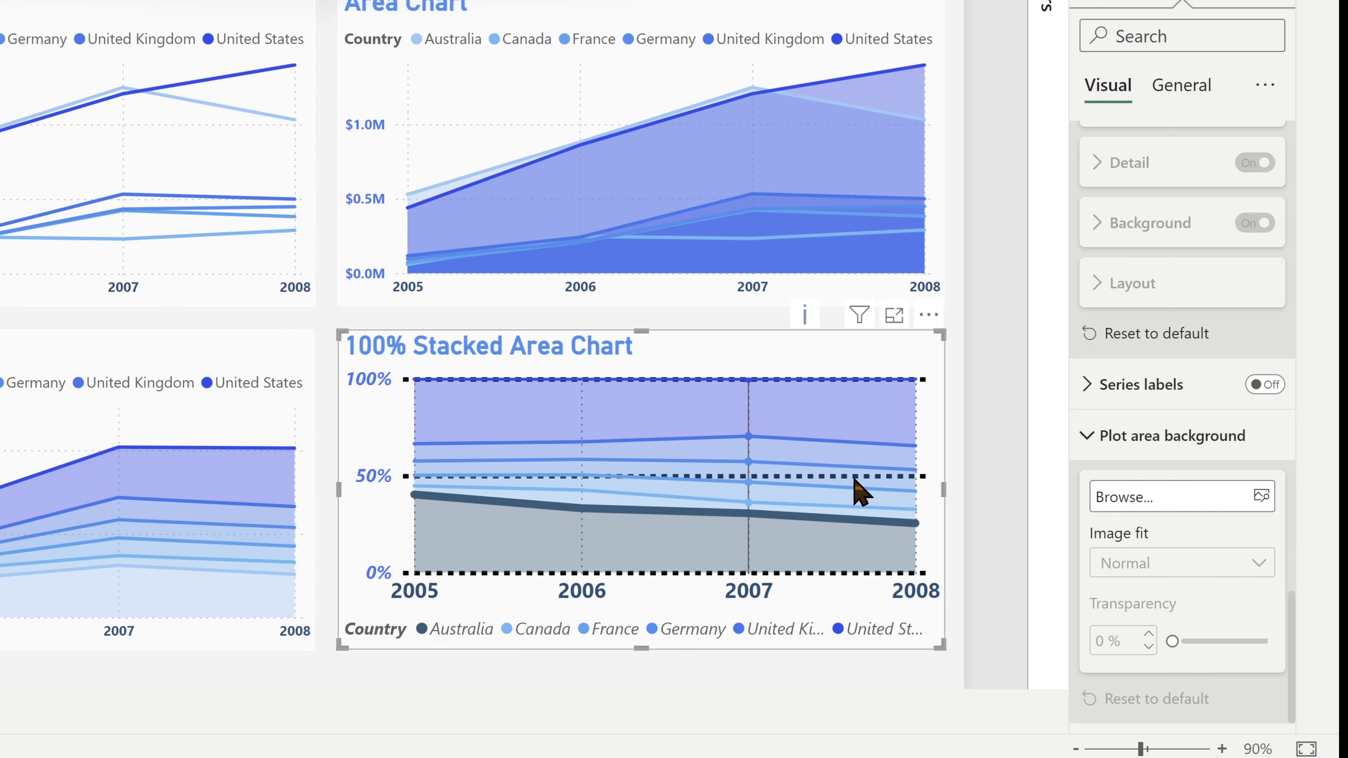
pyautogui.moveTo(661, 400)
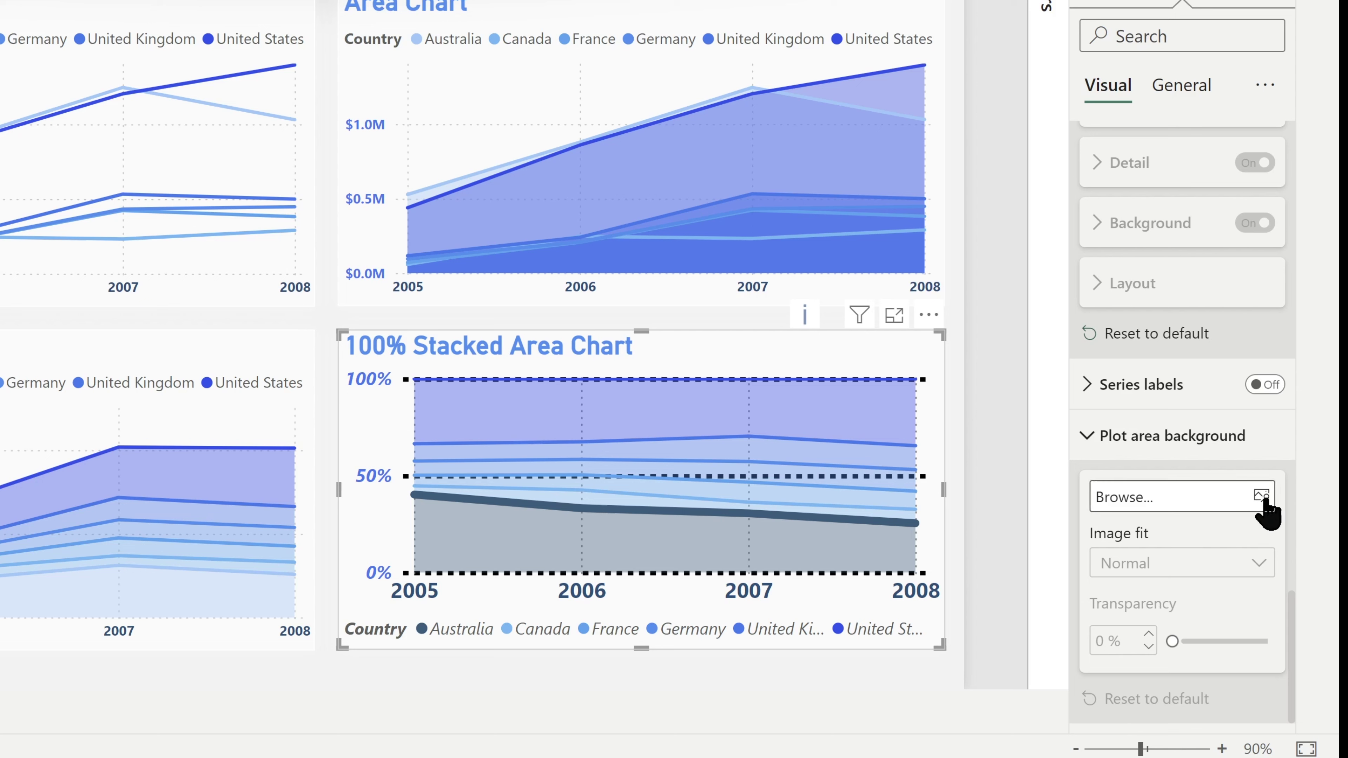
pyautogui.click(1096, 448)
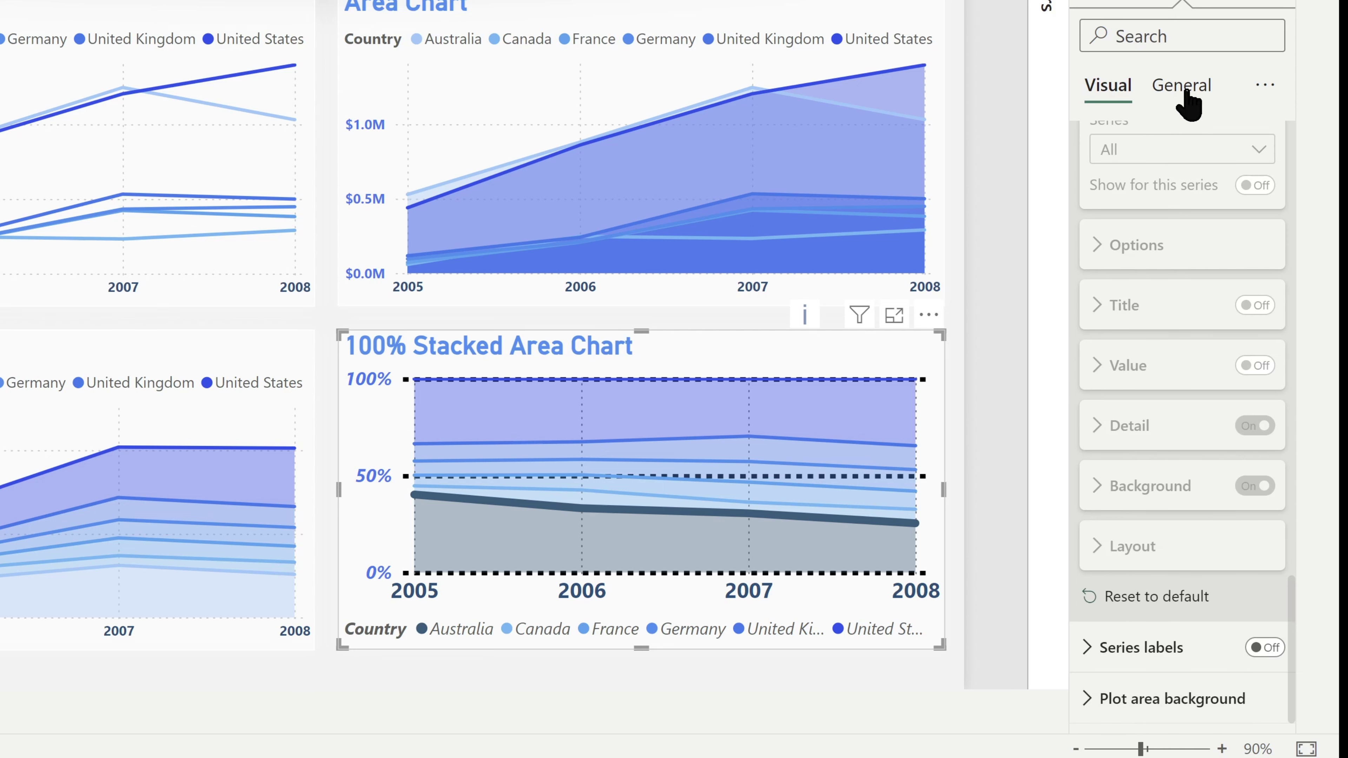
# - Hide the 100% Stacked Area Chart's title in the general settings and show it again
pyautogui.scroll(5, 1189, 568)
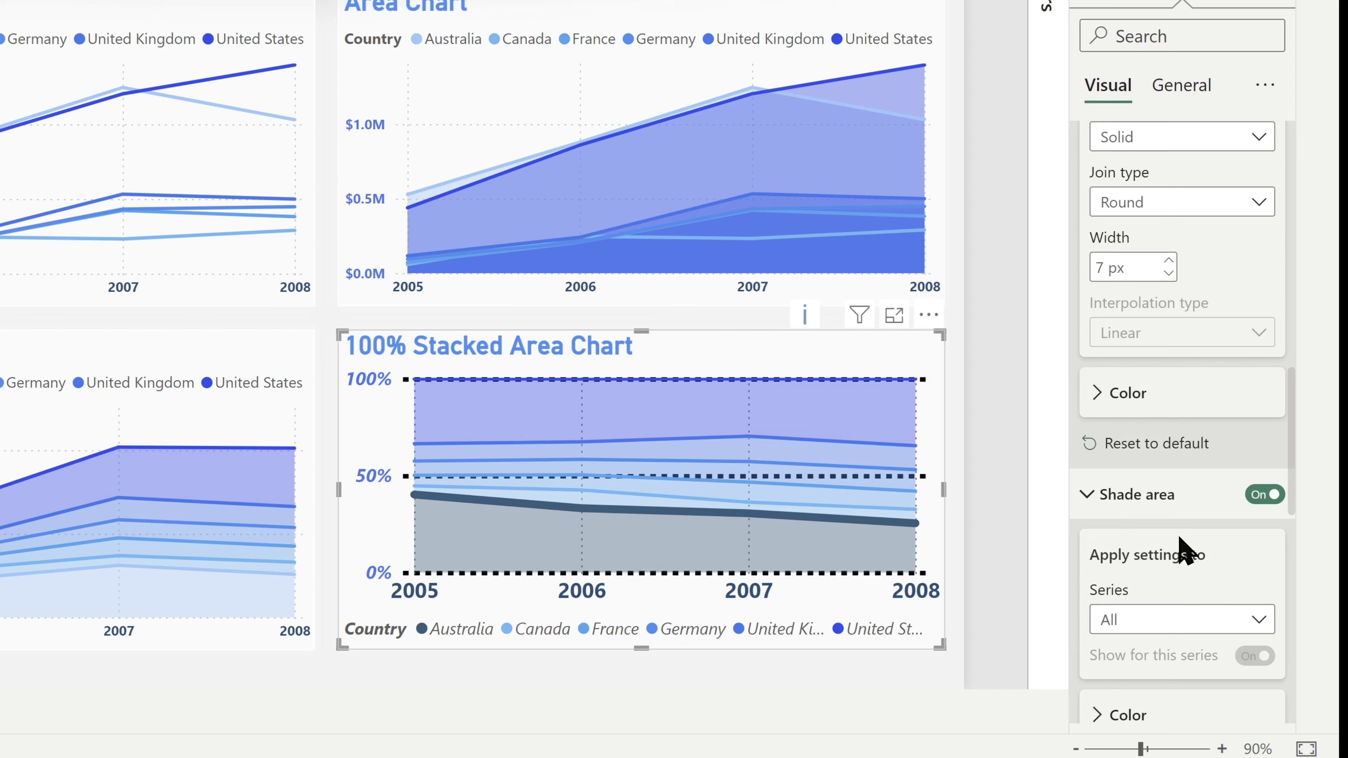
pyautogui.scroll(10, 1179, 547)
pyautogui.click(1188, 88)
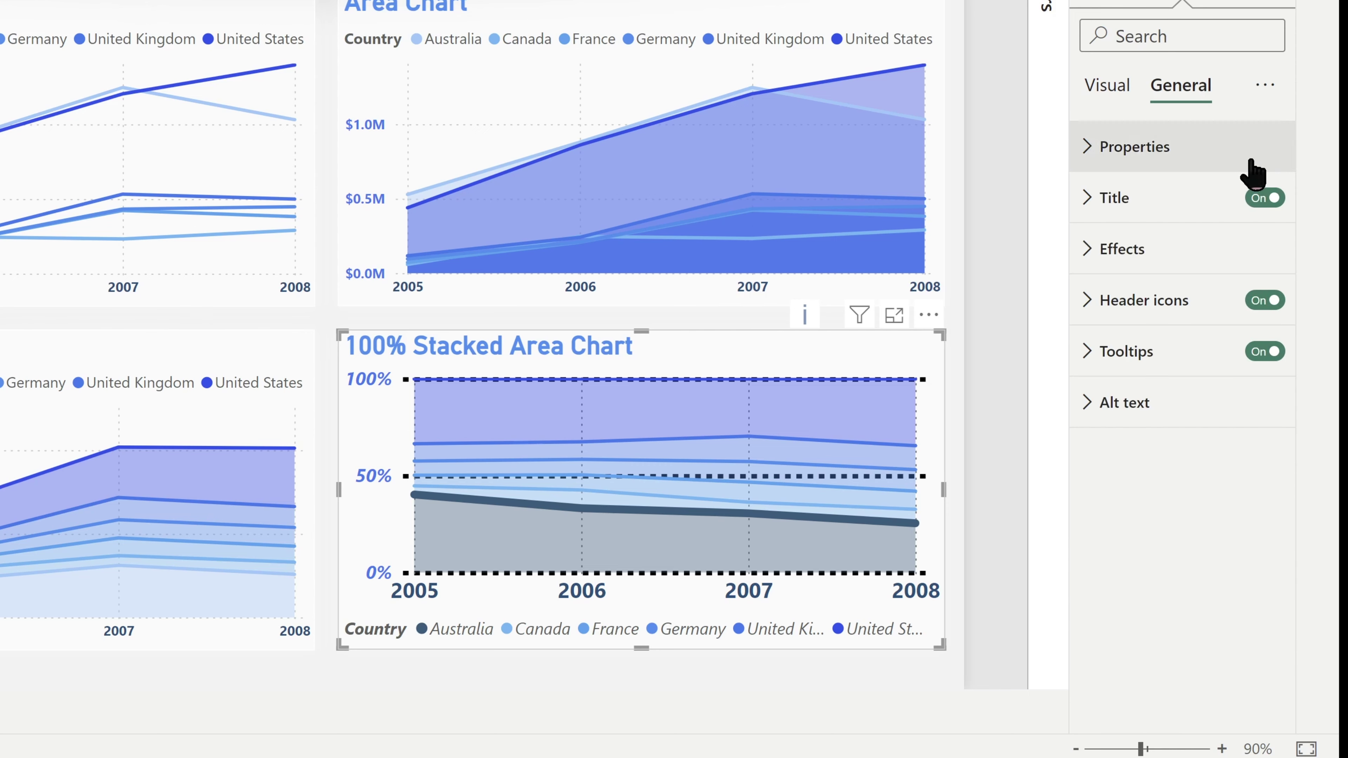
pyautogui.click(1265, 199)
pyautogui.click(1265, 199)
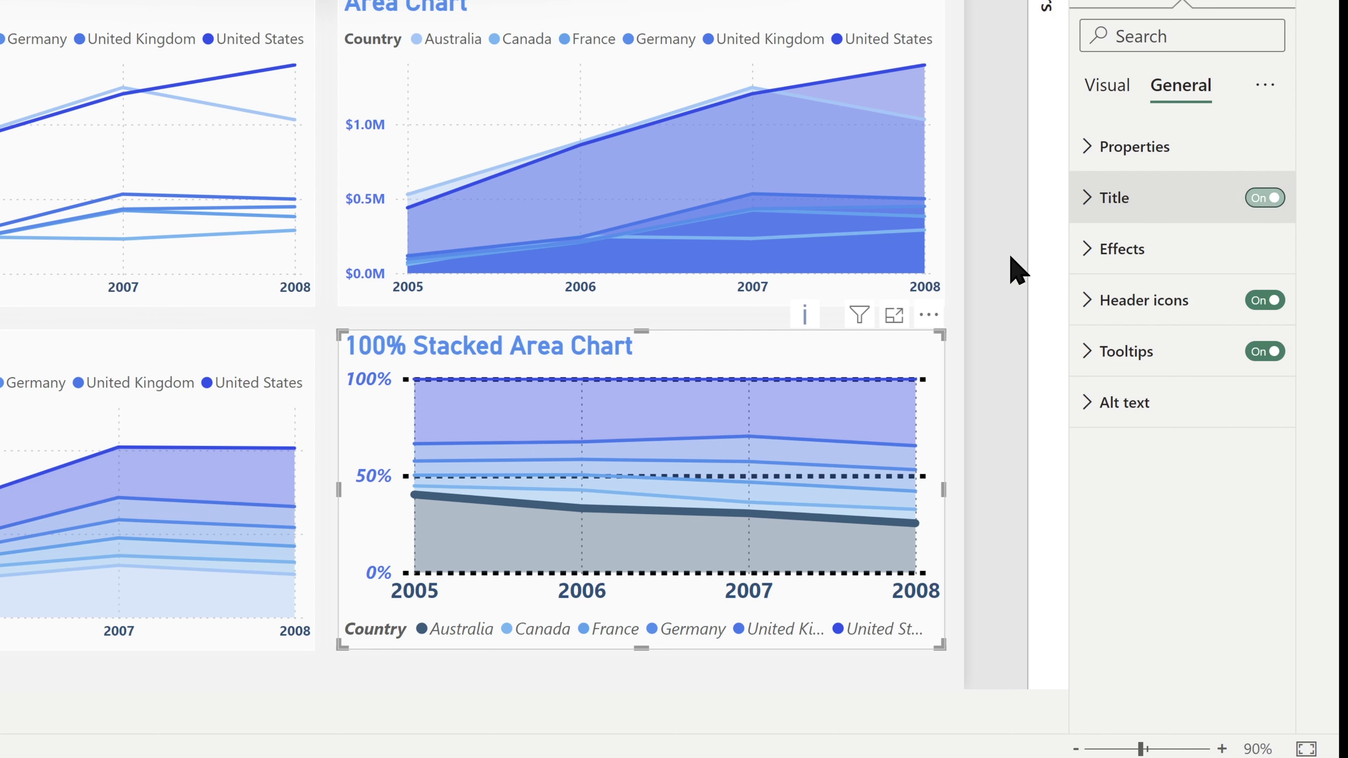
# - Turn the chart's background effect off and on again, and return to the visual-specific settings
pyautogui.click(1120, 249)
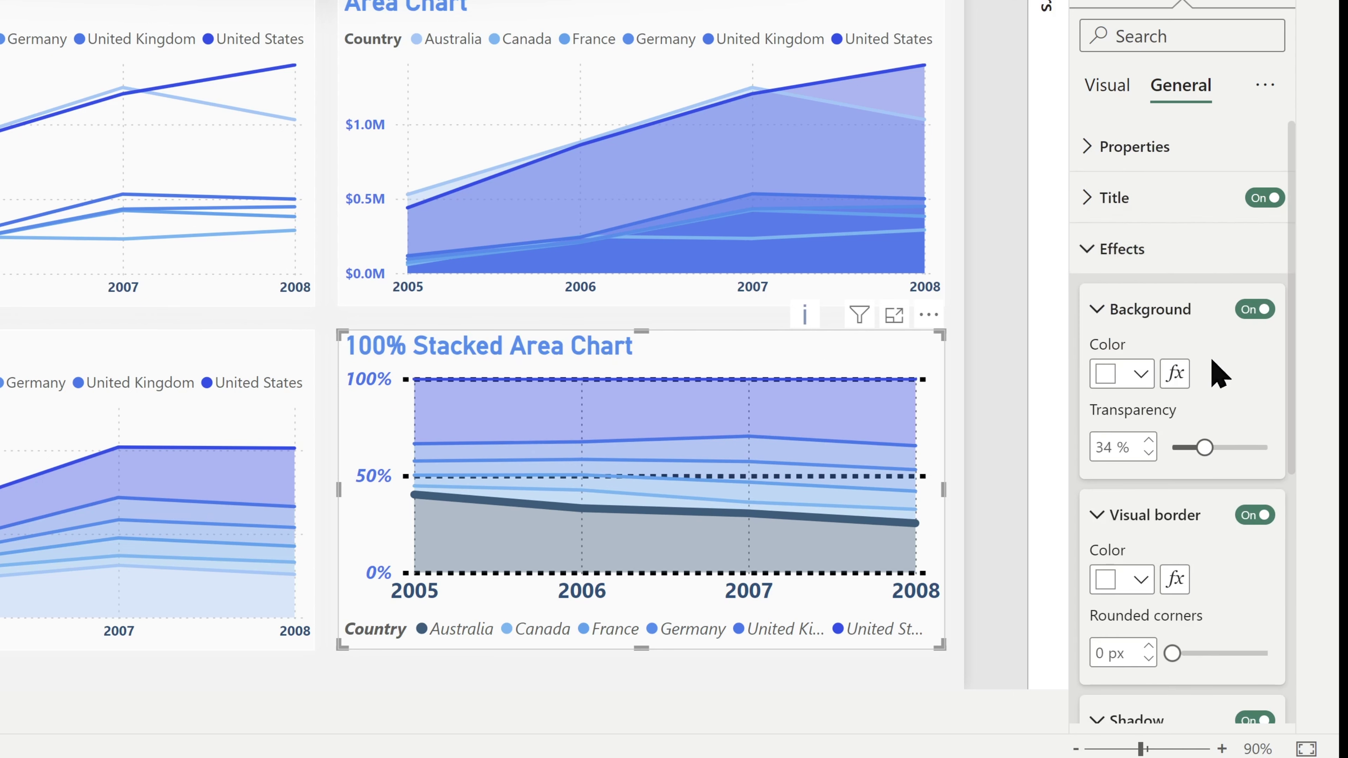
pyautogui.click(1261, 318)
pyautogui.click(1261, 318)
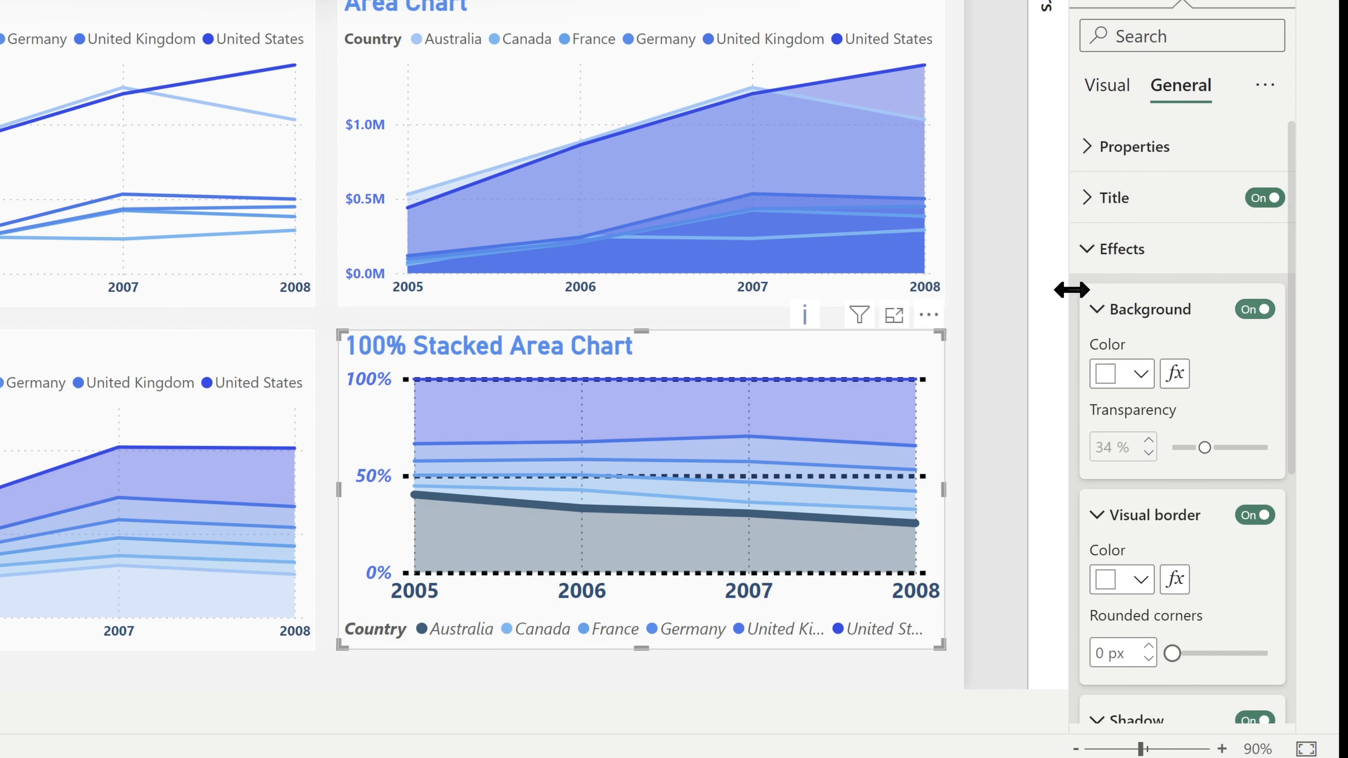
pyautogui.click(1090, 274)
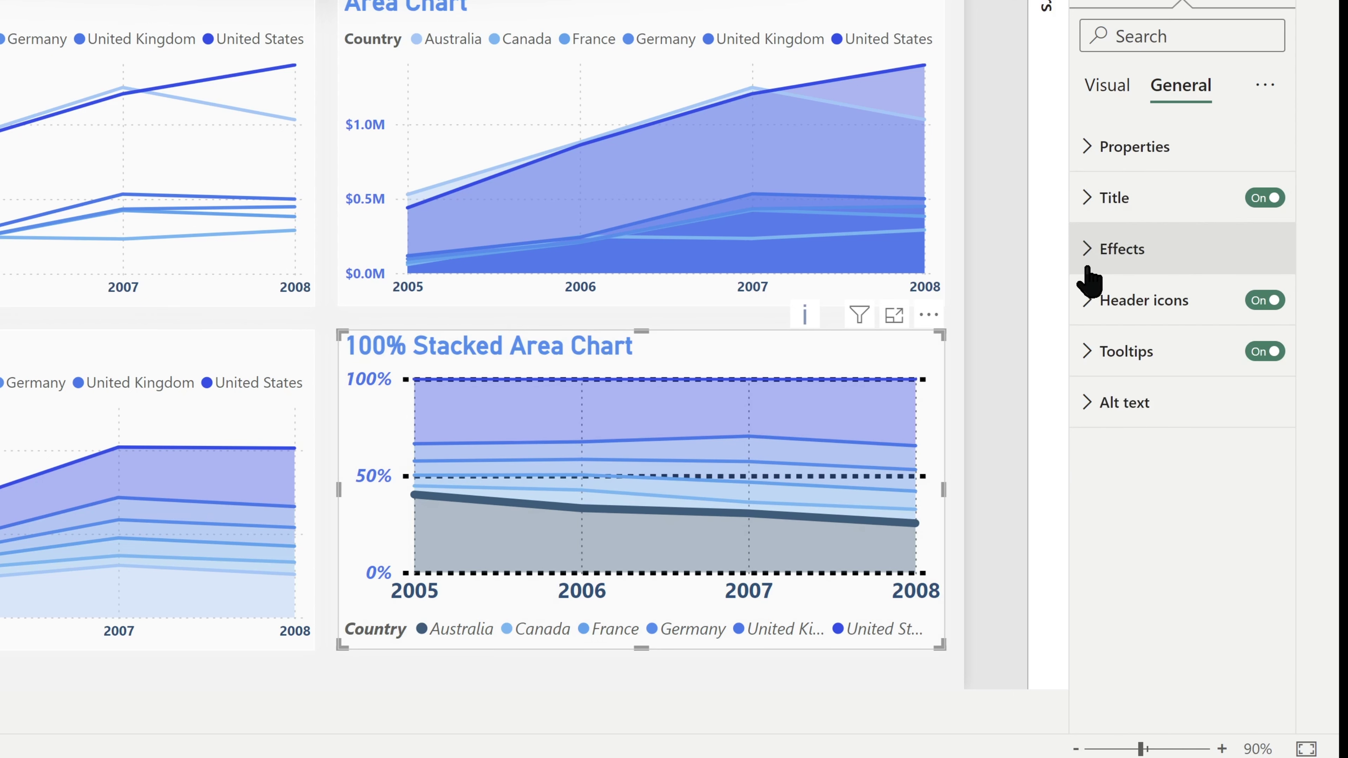
pyautogui.click(1115, 87)
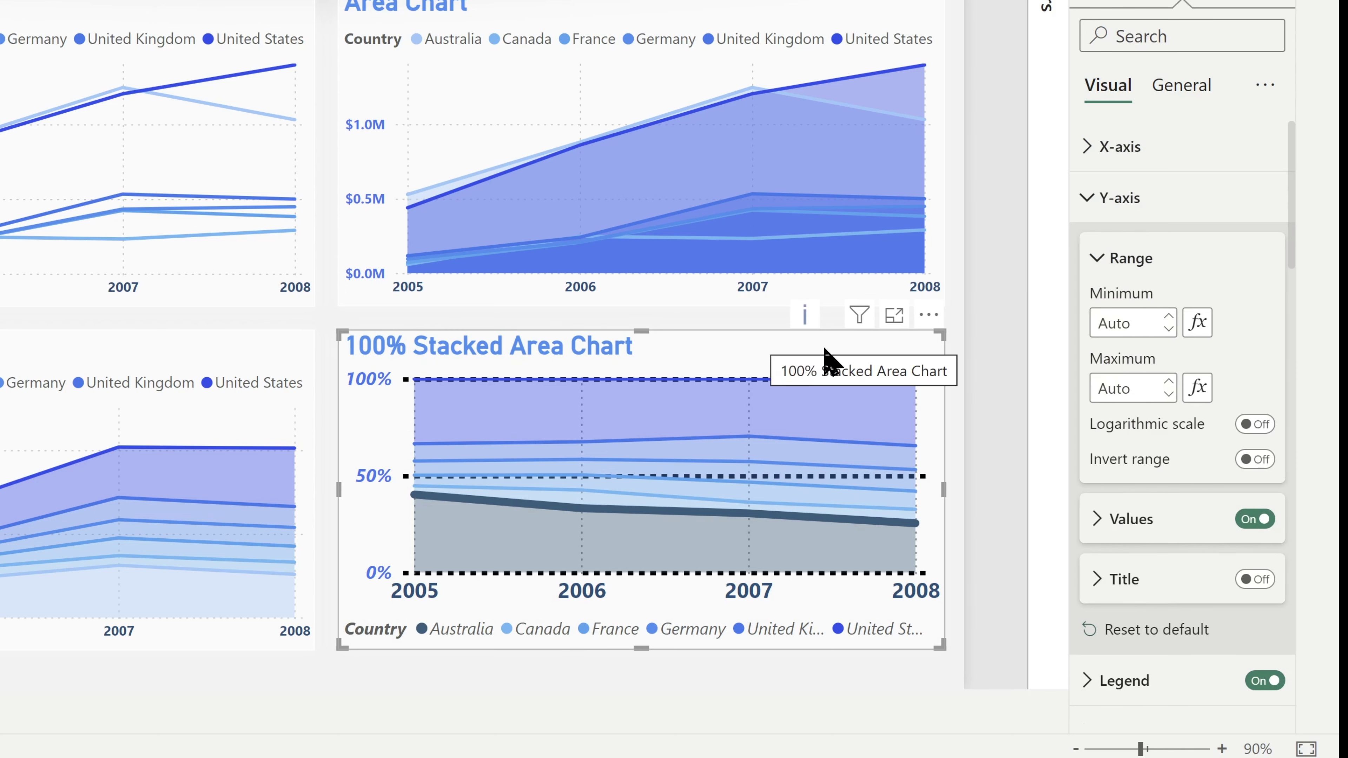